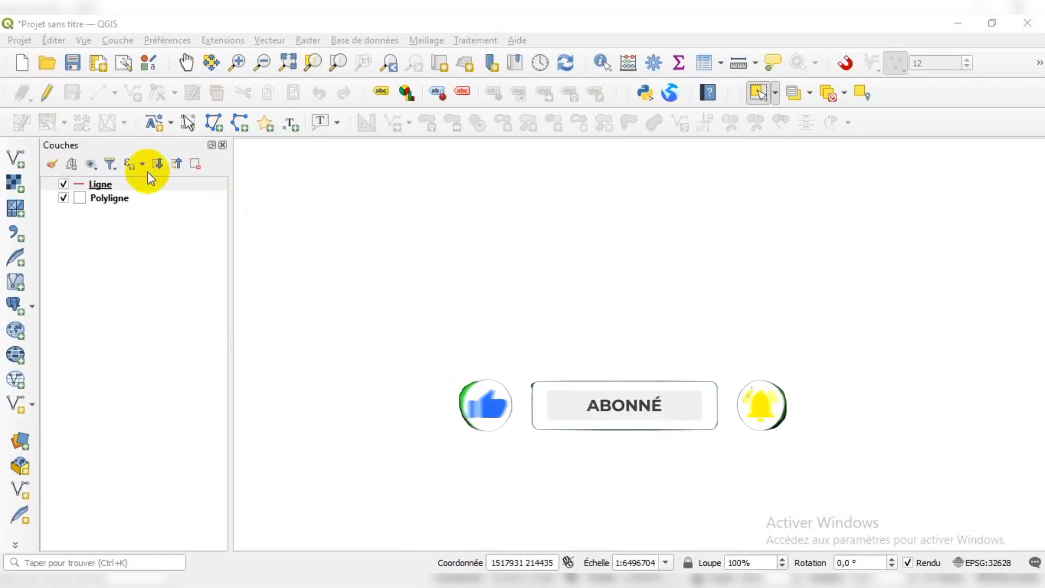
Step: Make the Ligne layer active and switch it to edit mode
{"action": "left_click", "coordinate": [121, 187]}
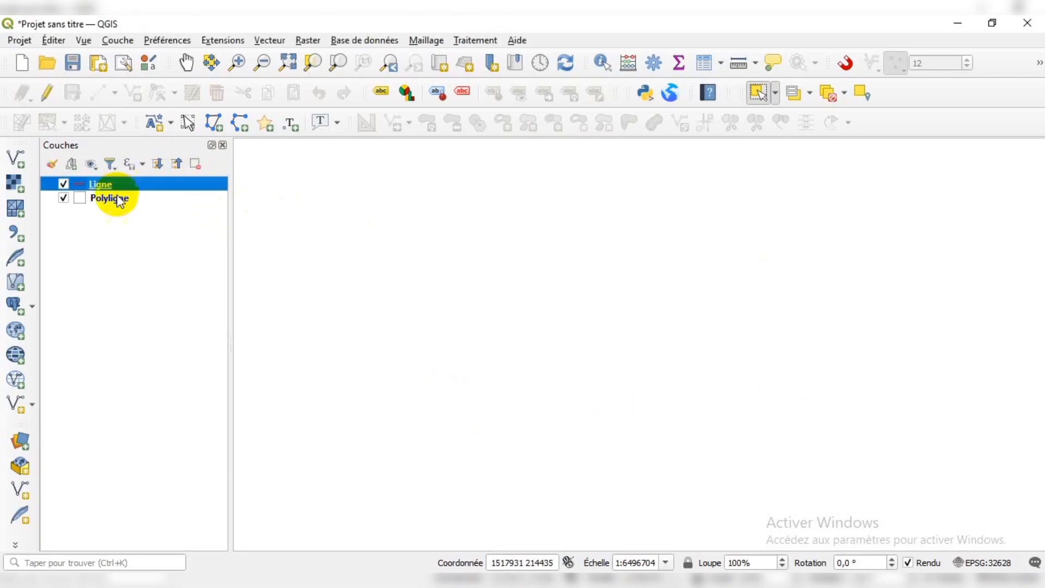
{"action": "left_click", "coordinate": [116, 199]}
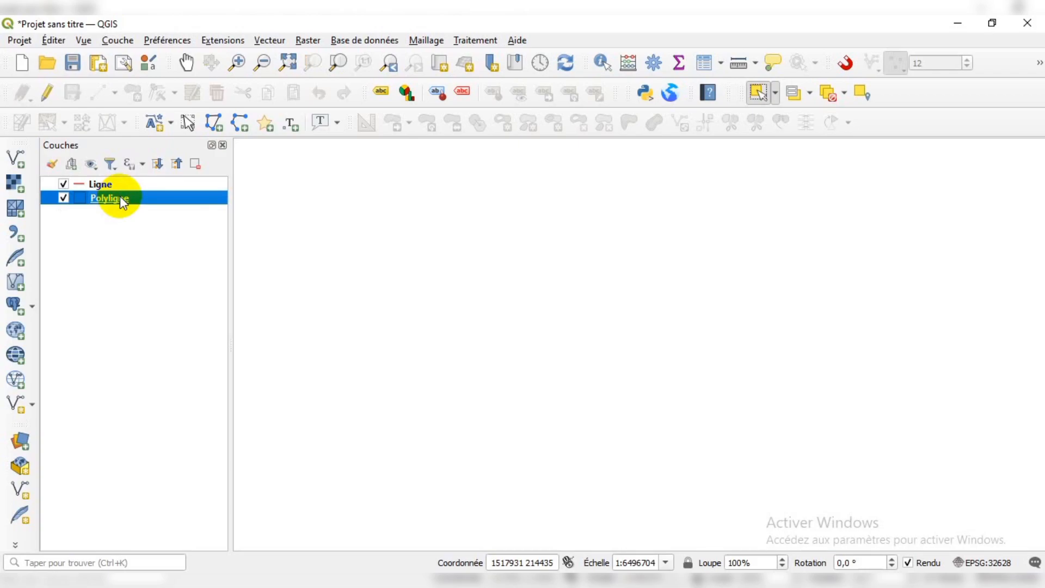
{"action": "left_click", "coordinate": [124, 187]}
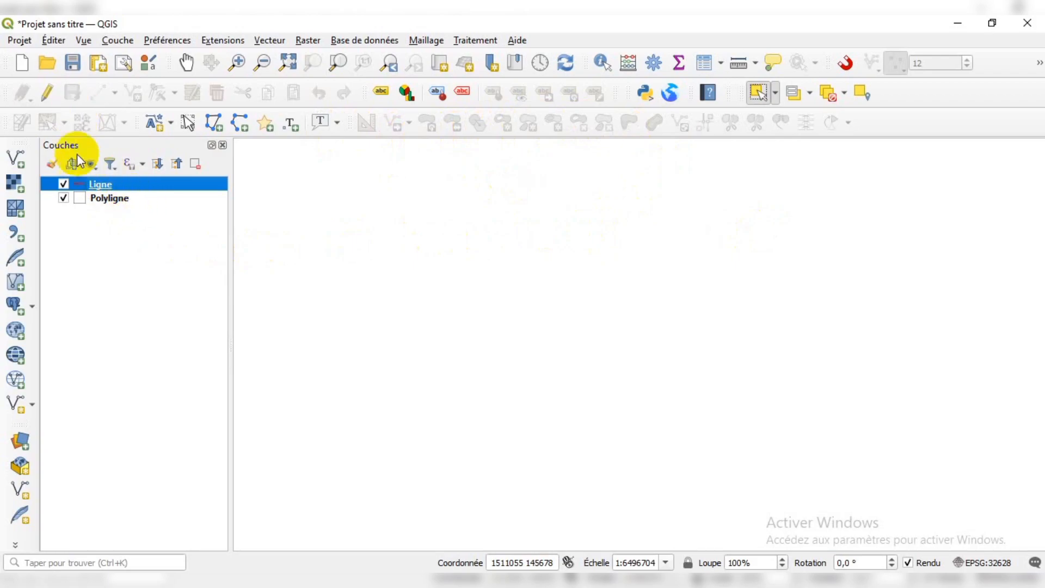
{"action": "left_click", "coordinate": [47, 94]}
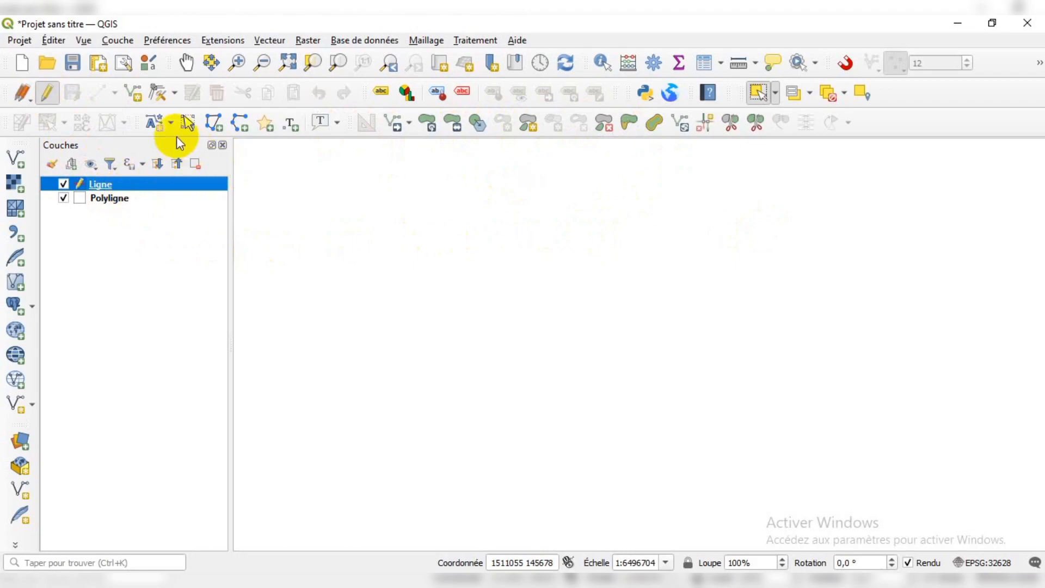
Step: Draw a six-vertex zigzag line across the upper part of the map and accept it with an empty id
{"action": "left_click", "coordinate": [136, 101]}
{"action": "left_click", "coordinate": [258, 230]}
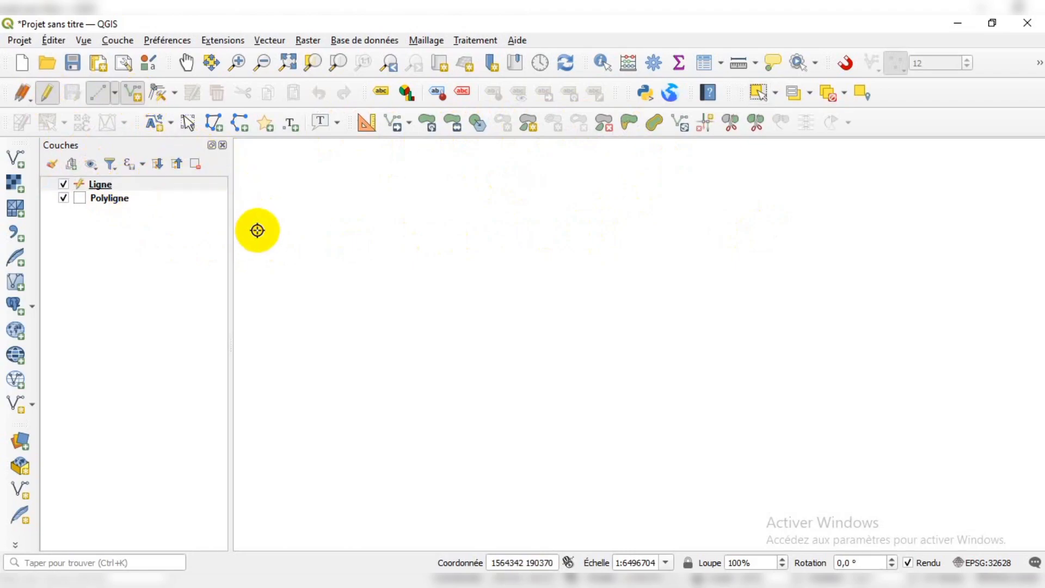
{"action": "left_click", "coordinate": [397, 224]}
{"action": "left_click", "coordinate": [518, 252]}
{"action": "left_click", "coordinate": [665, 209]}
{"action": "left_click", "coordinate": [766, 222]}
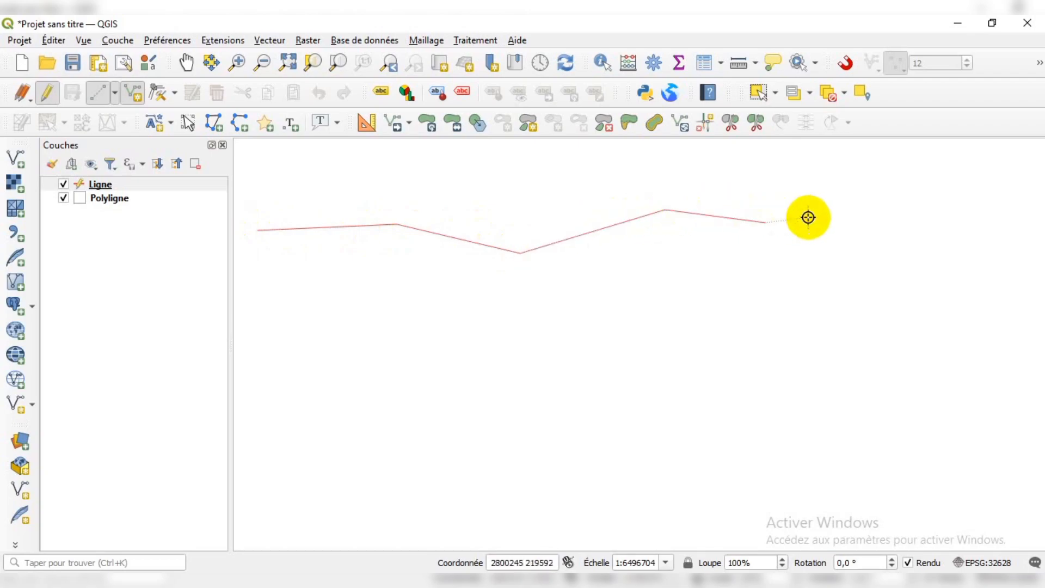
{"action": "right_click", "coordinate": [854, 197]}
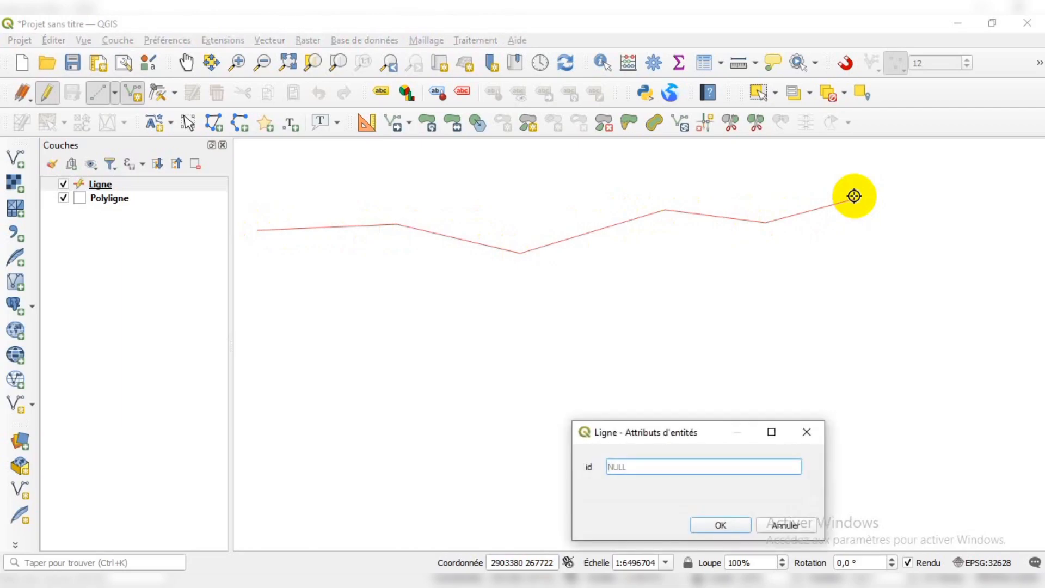
{"action": "left_click", "coordinate": [718, 525]}
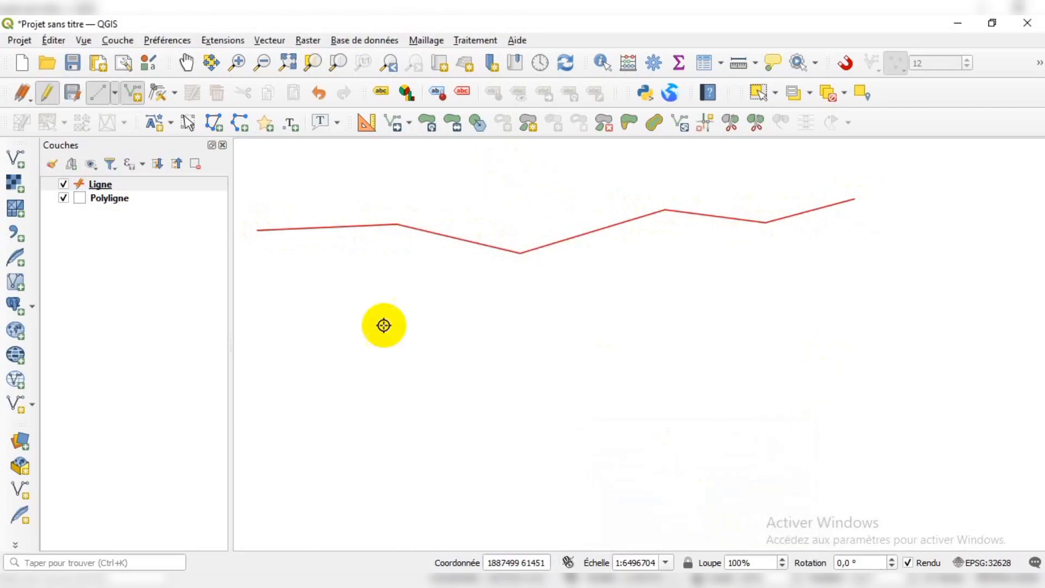
Step: Draw a three-vertex line rising from the lower left and crossing the first line, leaving its id empty
{"action": "left_click", "coordinate": [333, 435]}
{"action": "left_click", "coordinate": [470, 215]}
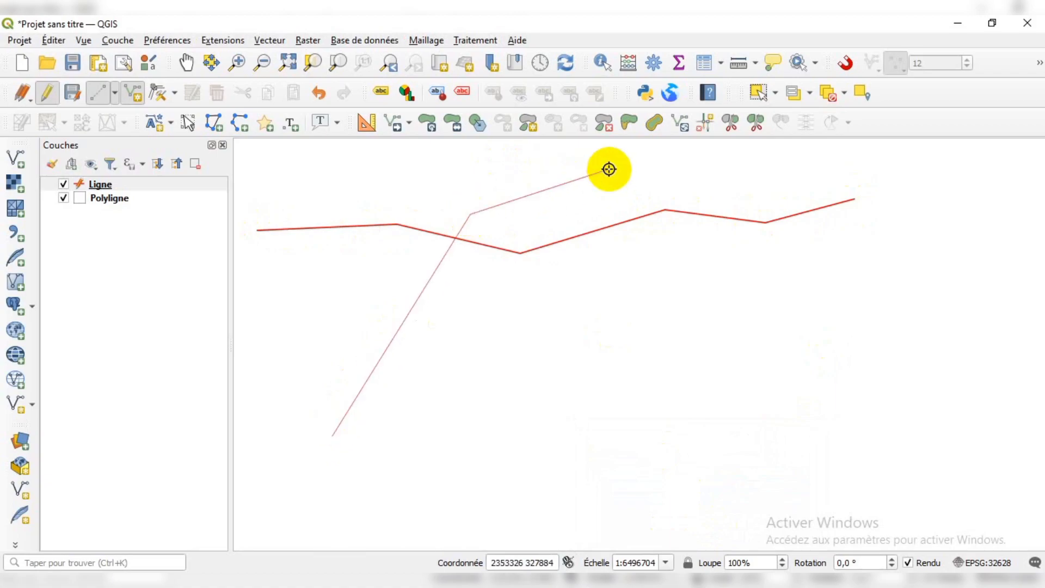
{"action": "right_click", "coordinate": [610, 169]}
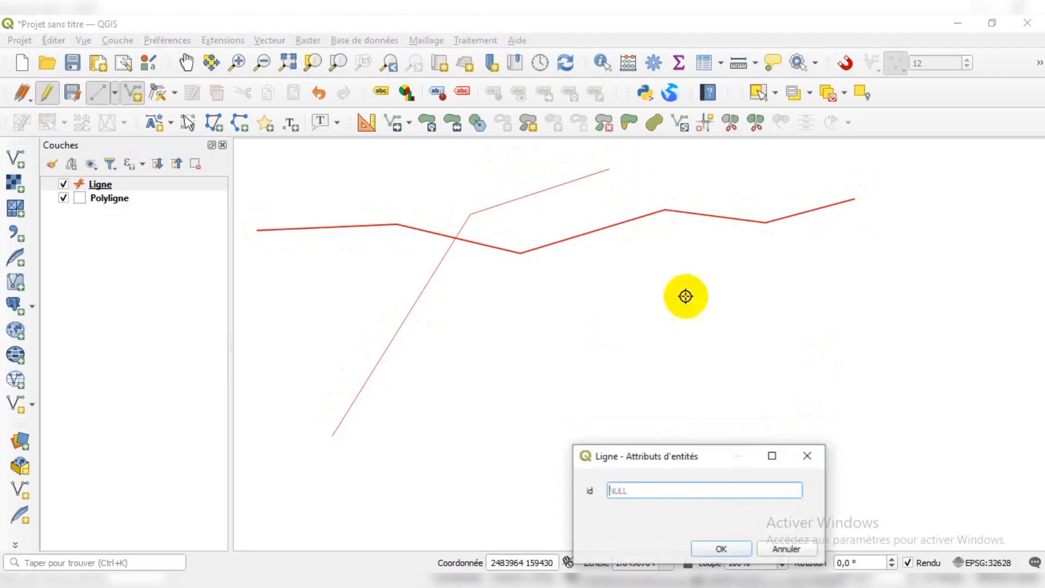
{"action": "left_click", "coordinate": [720, 548]}
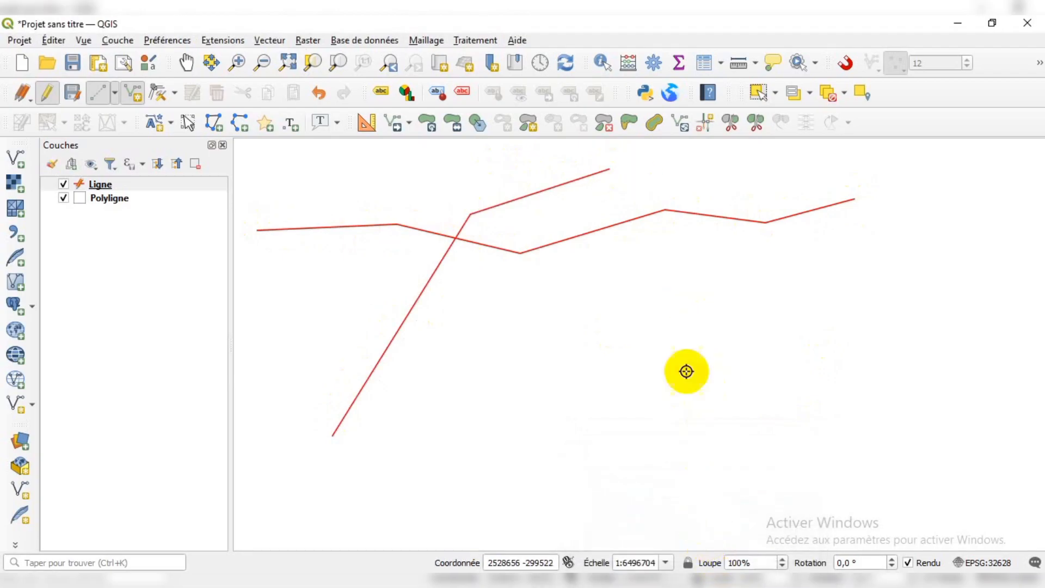
Step: Draw a four-vertex line crossing the first line near its right end and bending back down, then save the layer edits
{"action": "left_click", "coordinate": [666, 170]}
{"action": "left_click", "coordinate": [772, 282]}
{"action": "left_click", "coordinate": [850, 303]}
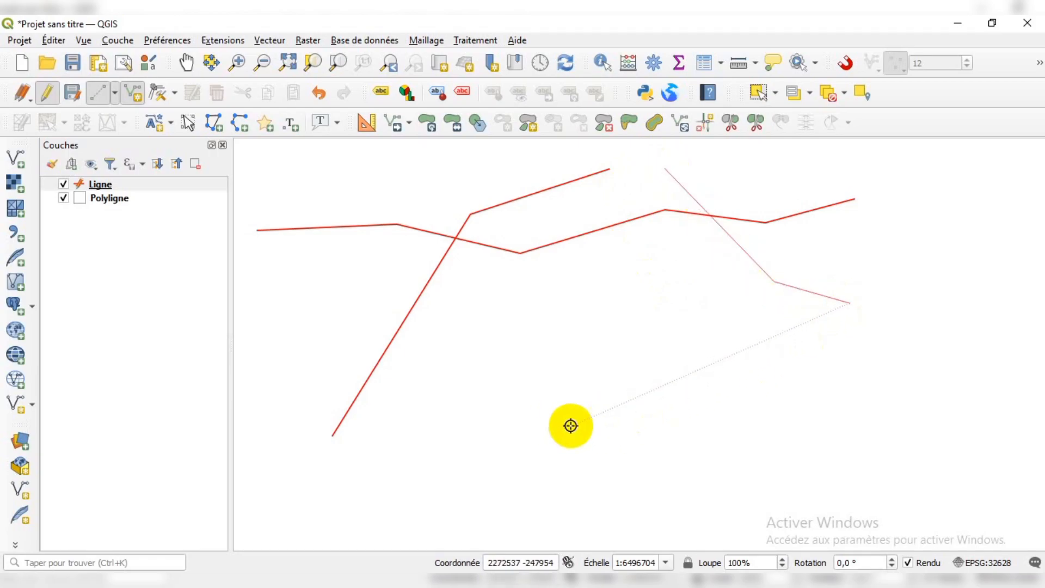
{"action": "left_click", "coordinate": [718, 421]}
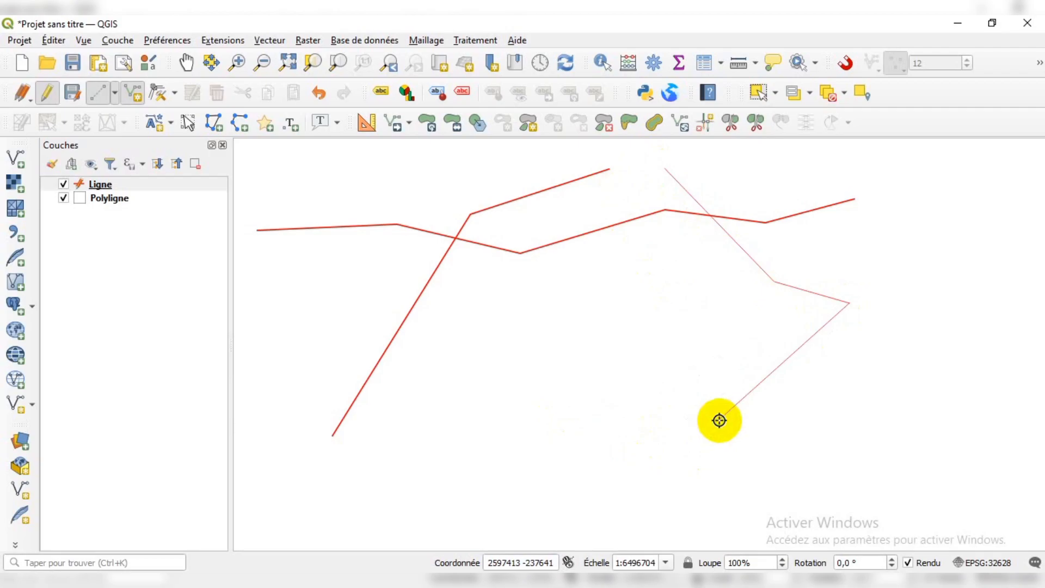
{"action": "right_click", "coordinate": [720, 420]}
{"action": "left_click_drag", "start_coordinate": [710, 482], "coordinate": [577, 305]}
{"action": "left_click", "coordinate": [577, 436]}
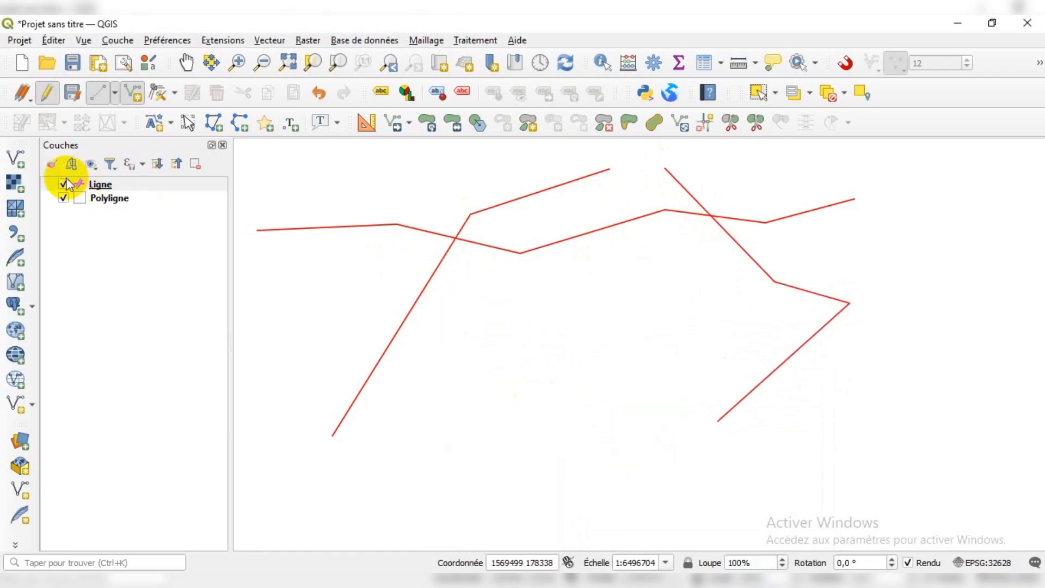
{"action": "left_click", "coordinate": [73, 93]}
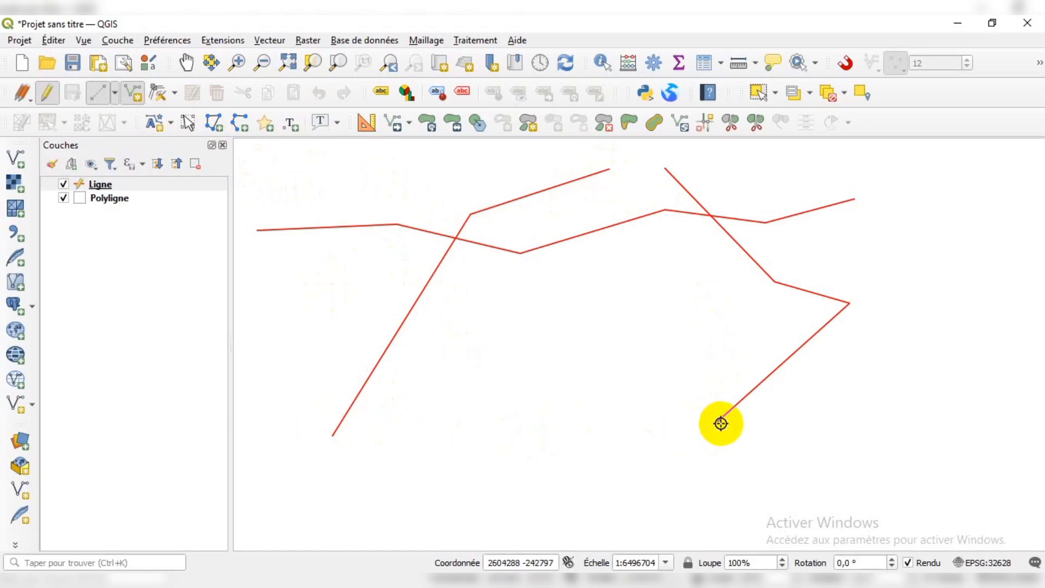
Step: Activate the vertex tool for all layers, and enable snapping with its toolbar docked on a separate row
{"action": "left_click", "coordinate": [177, 94]}
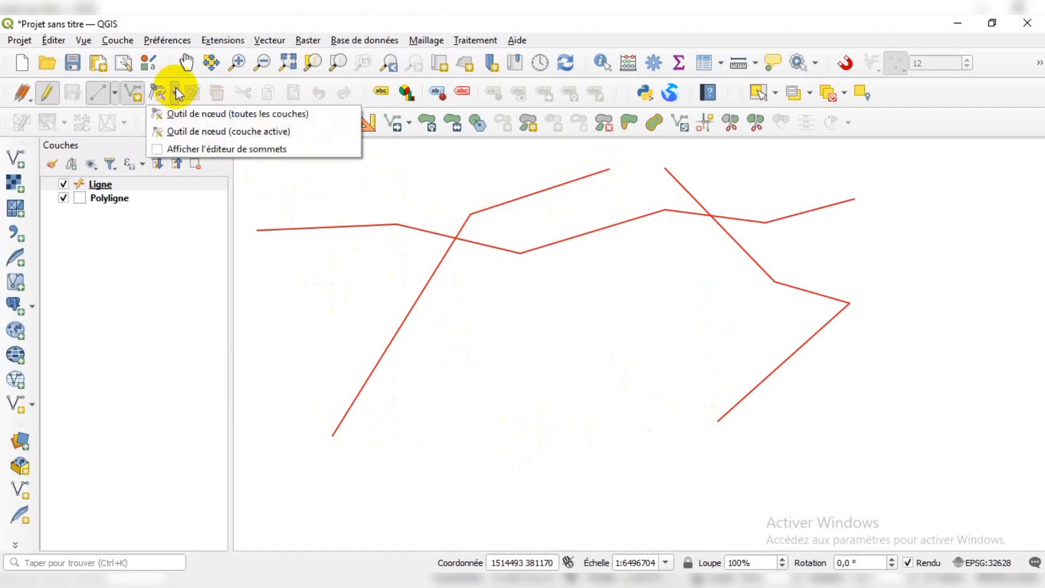
{"action": "left_click", "coordinate": [184, 114]}
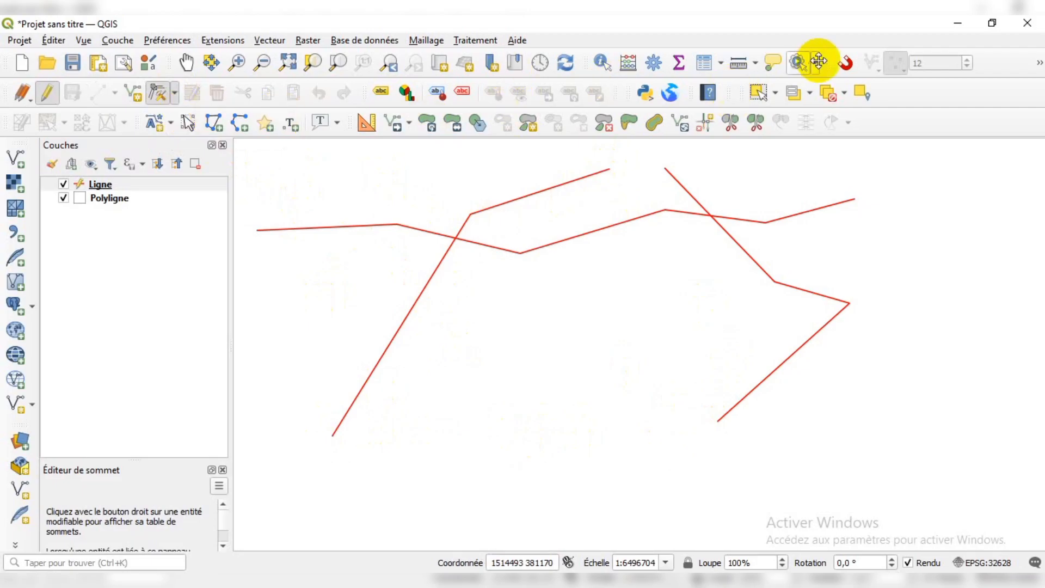
{"action": "left_click", "coordinate": [845, 65]}
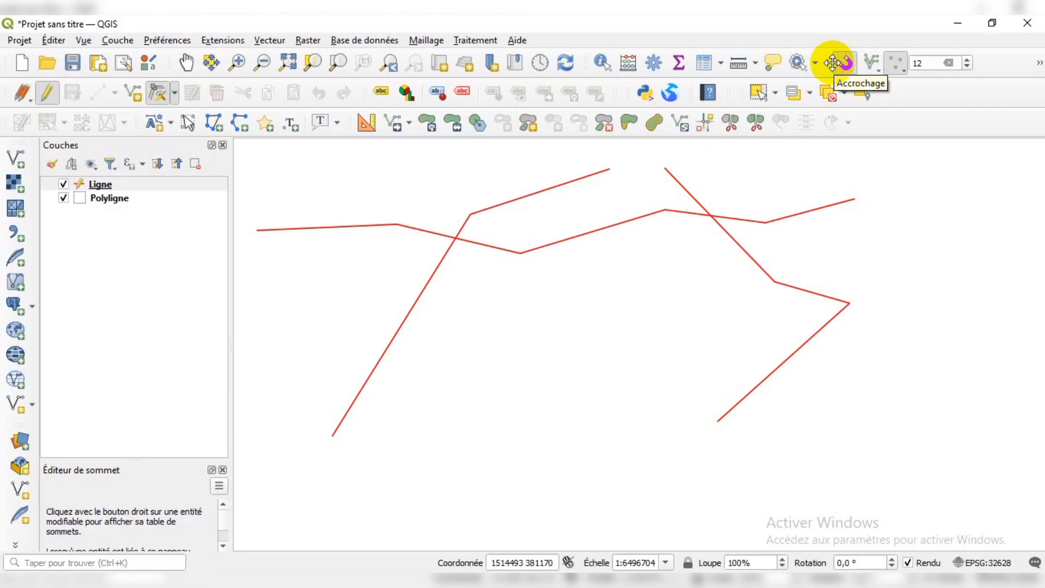
{"action": "left_click_drag", "start_coordinate": [832, 63], "coordinate": [99, 145]}
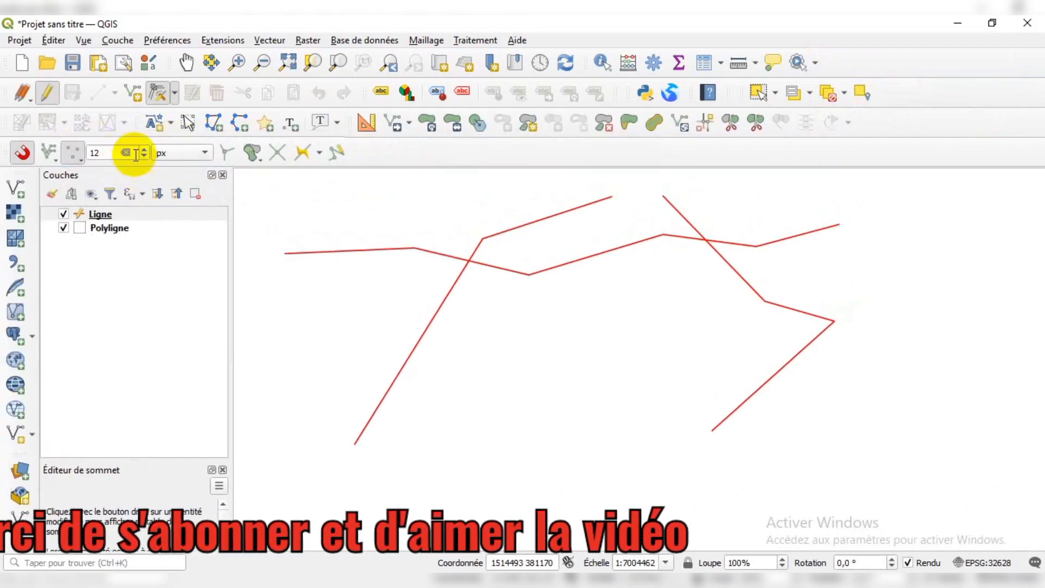
Step: Go through the snapping type options and set the snapping tolerance to 8 px
{"action": "left_click", "coordinate": [22, 152]}
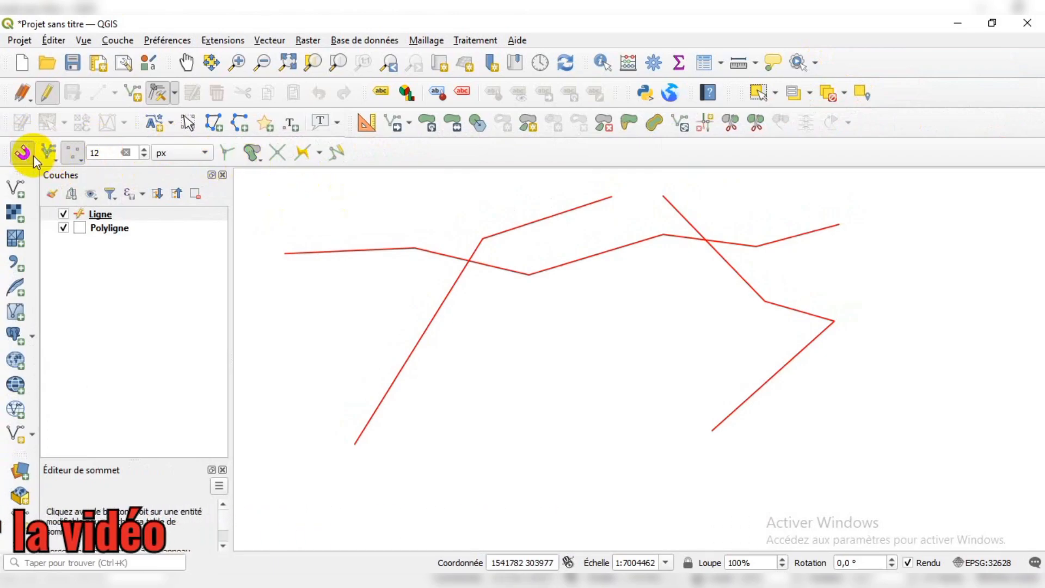
{"action": "left_click", "coordinate": [82, 159]}
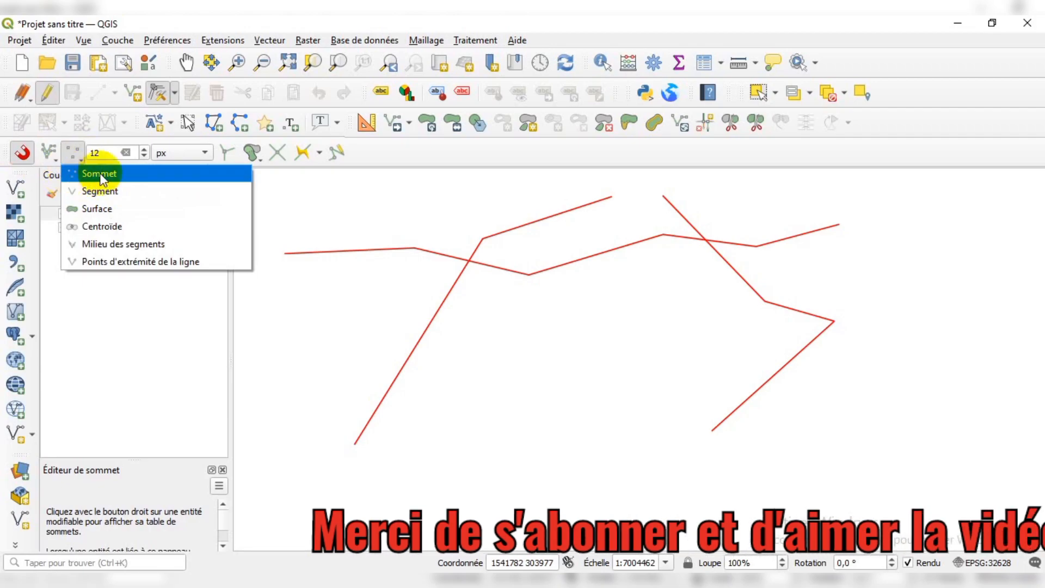
{"action": "left_click", "coordinate": [464, 161]}
{"action": "left_click", "coordinate": [46, 158]}
{"action": "left_click", "coordinate": [75, 177]}
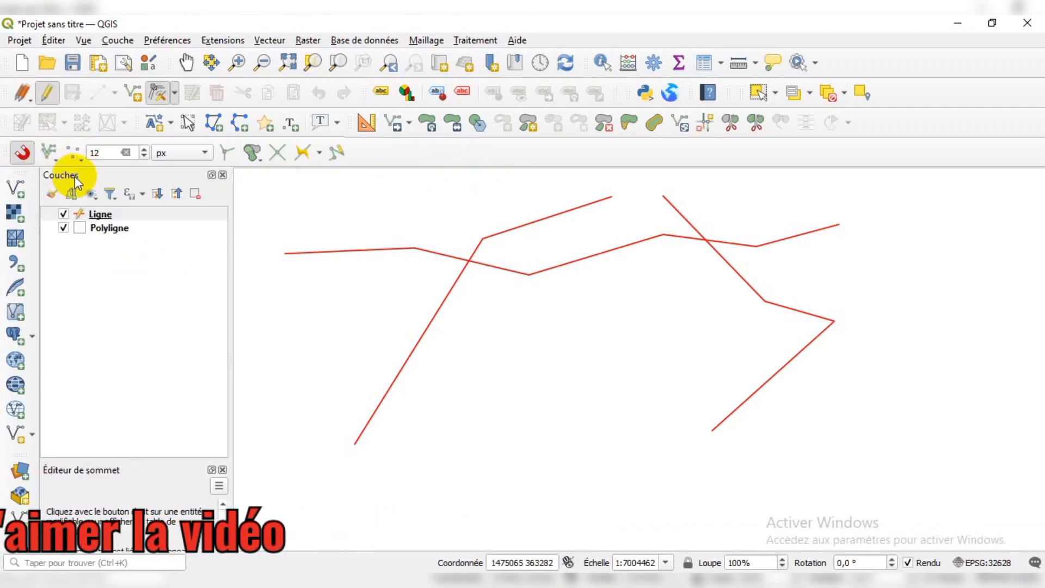
{"action": "left_click", "coordinate": [143, 156]}
{"action": "left_click", "coordinate": [143, 156]}
{"action": "left_click", "coordinate": [143, 156]}
{"action": "left_click", "coordinate": [143, 156]}
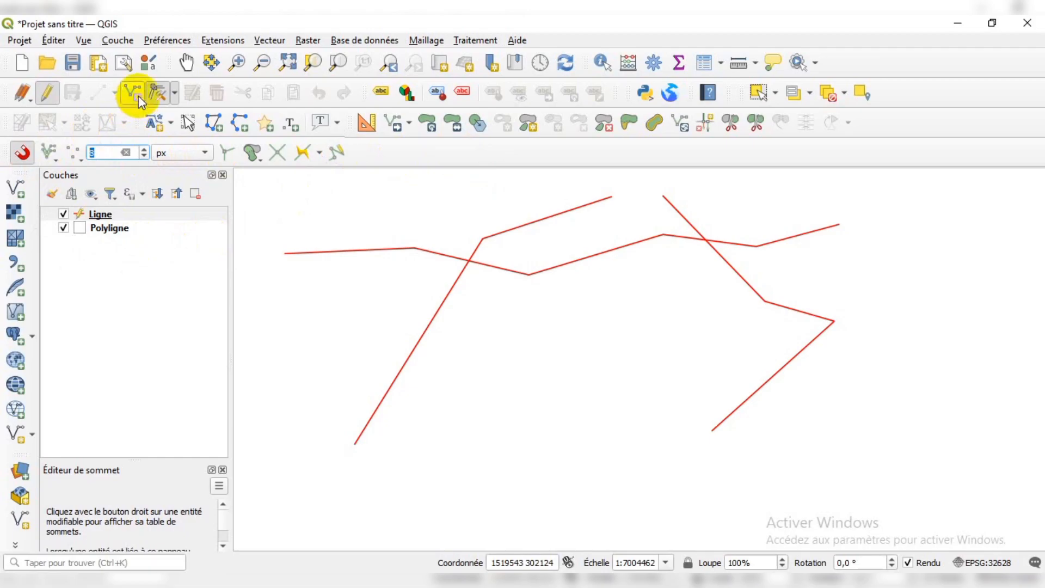
Step: Start extending the right-hand line from its lower endpoint with the vertex tool for all layers
{"action": "left_click", "coordinate": [174, 93]}
{"action": "left_click", "coordinate": [170, 109]}
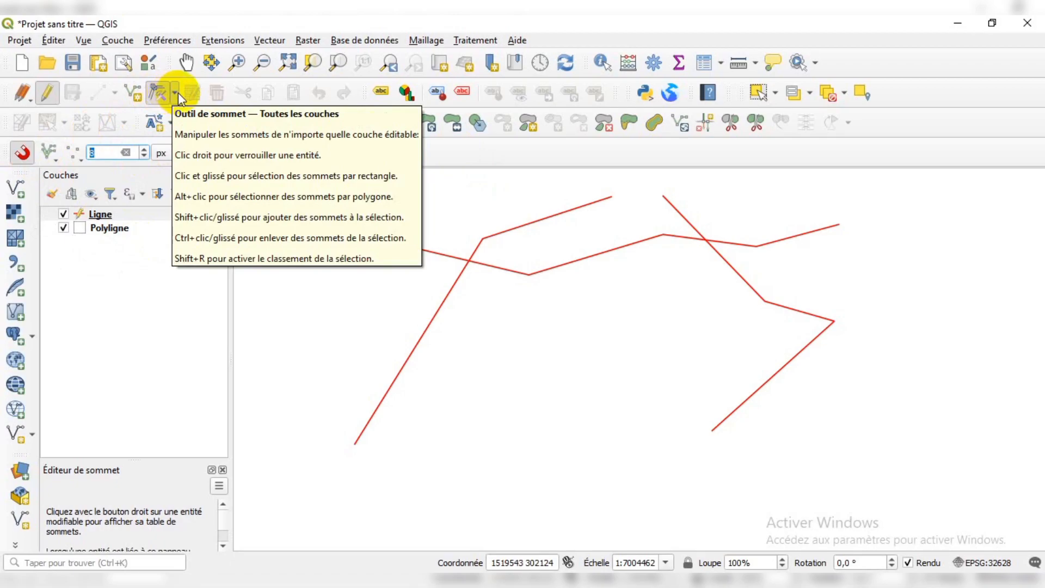
{"action": "left_click", "coordinate": [178, 93]}
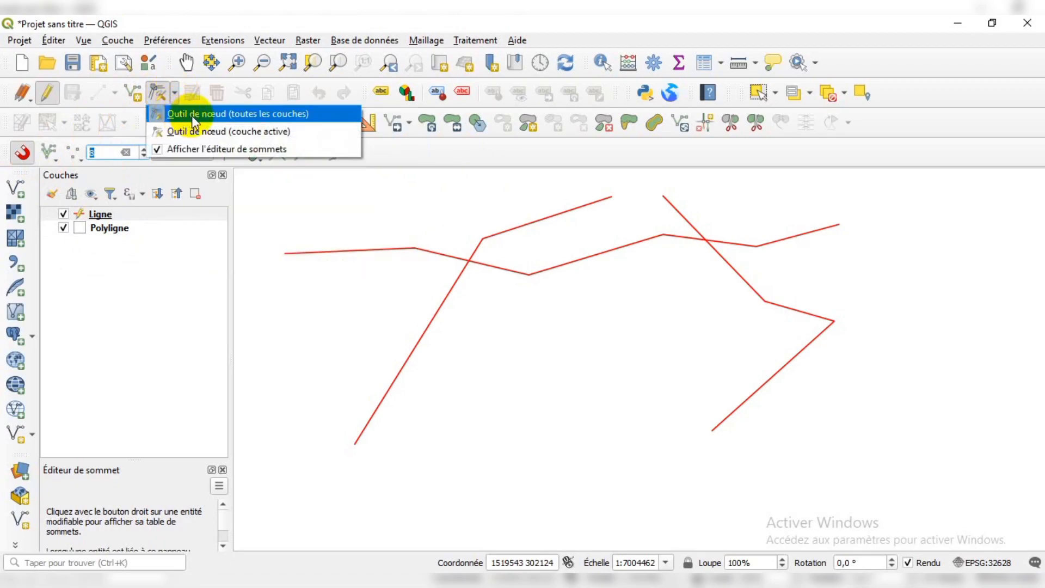
{"action": "left_click", "coordinate": [172, 96]}
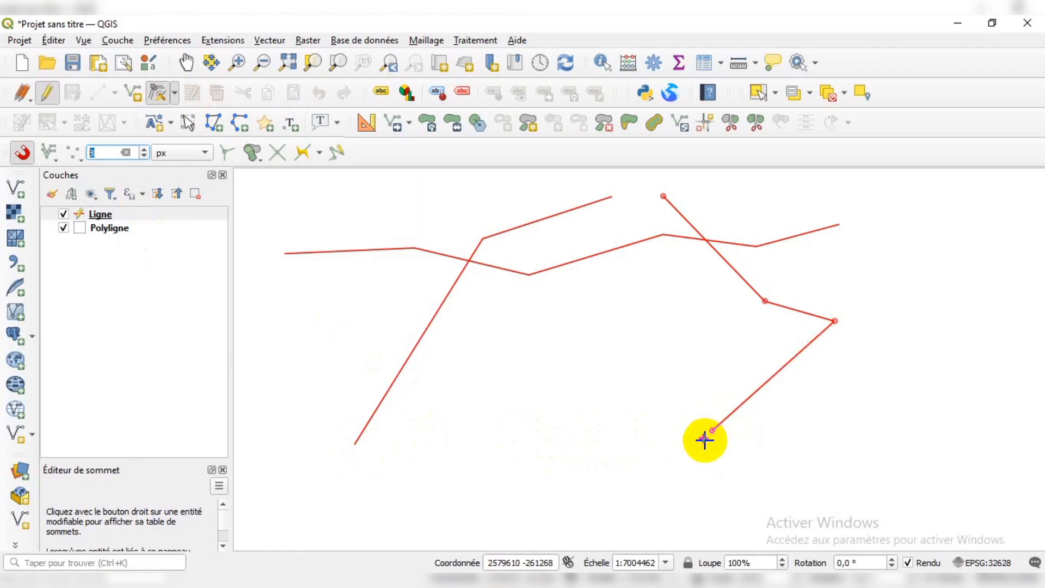
{"action": "left_click", "coordinate": [705, 440]}
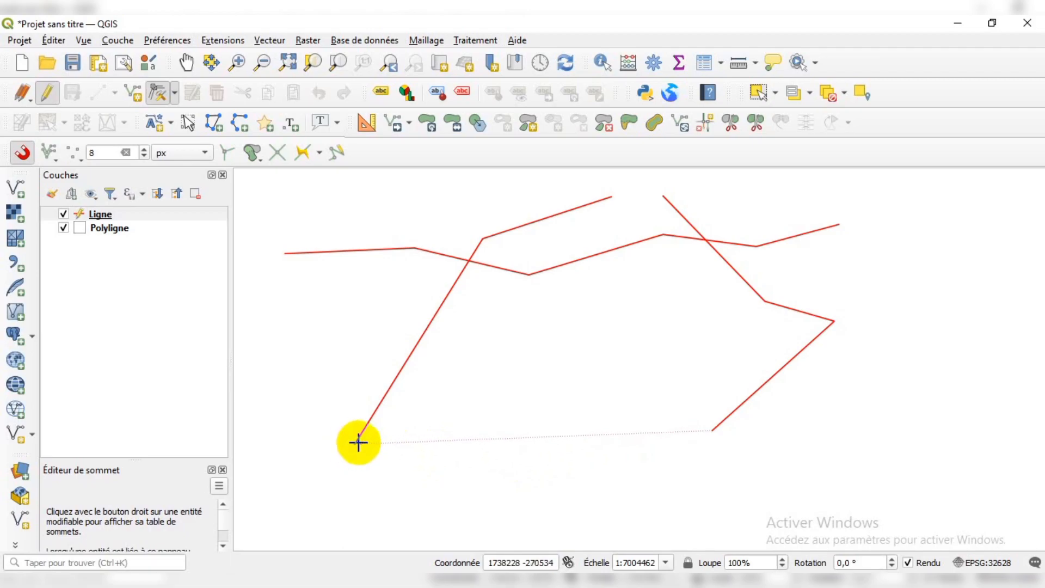
Step: Switch the snapping type to Segment while extending the right-hand line
{"action": "left_click", "coordinate": [77, 152]}
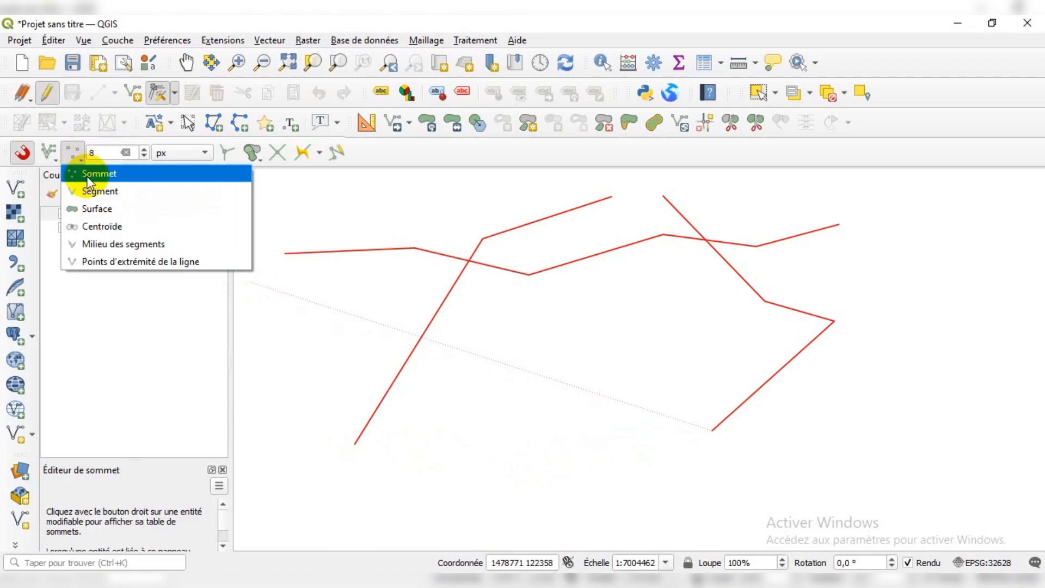
{"action": "left_click", "coordinate": [110, 196]}
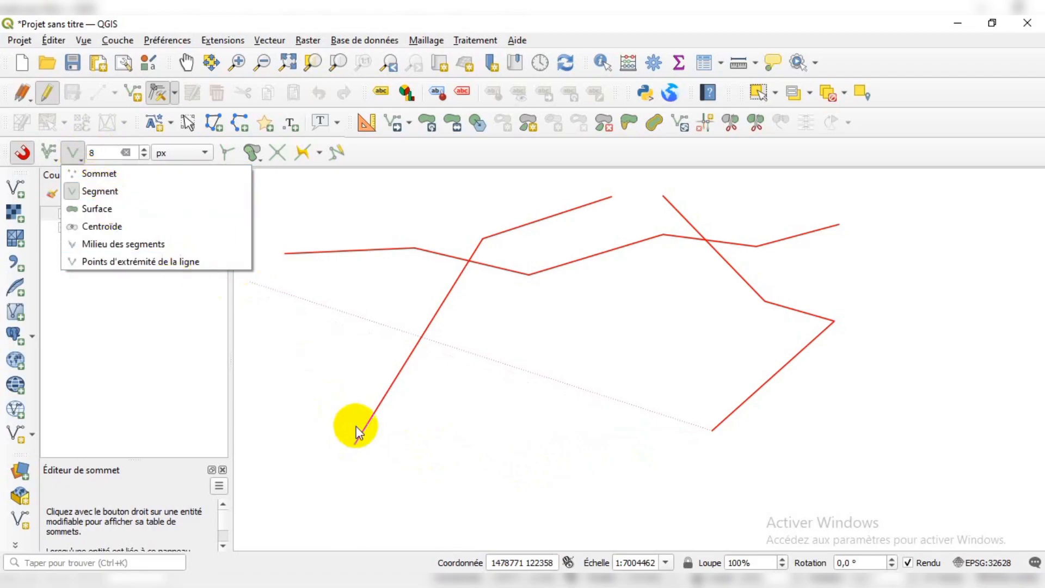
{"action": "left_click", "coordinate": [504, 168]}
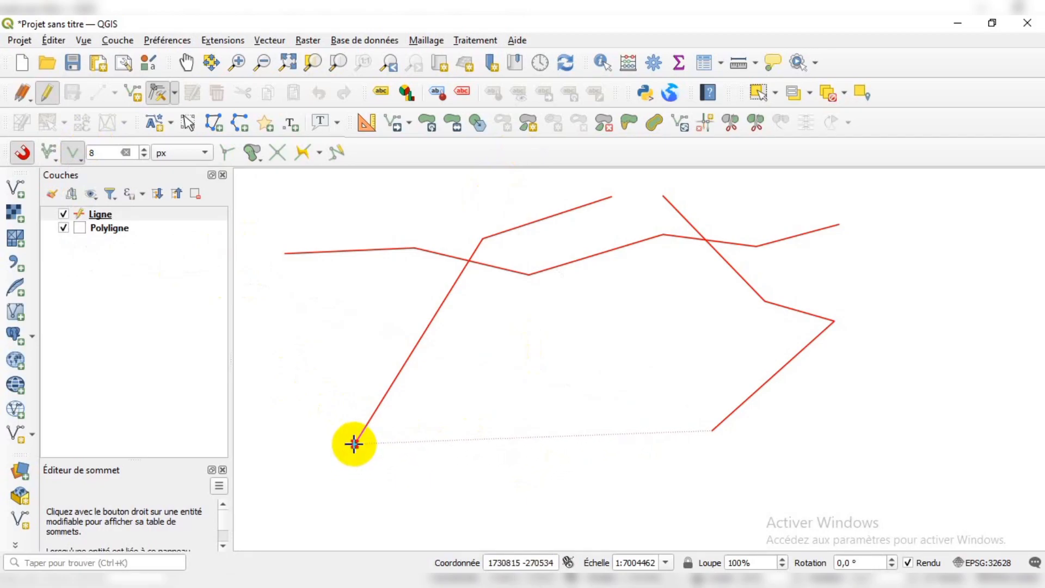
Step: Using Sommet snapping, extend the right-hand line to the left-hand line's lower endpoint and save the layer edits
{"action": "left_click", "coordinate": [79, 151]}
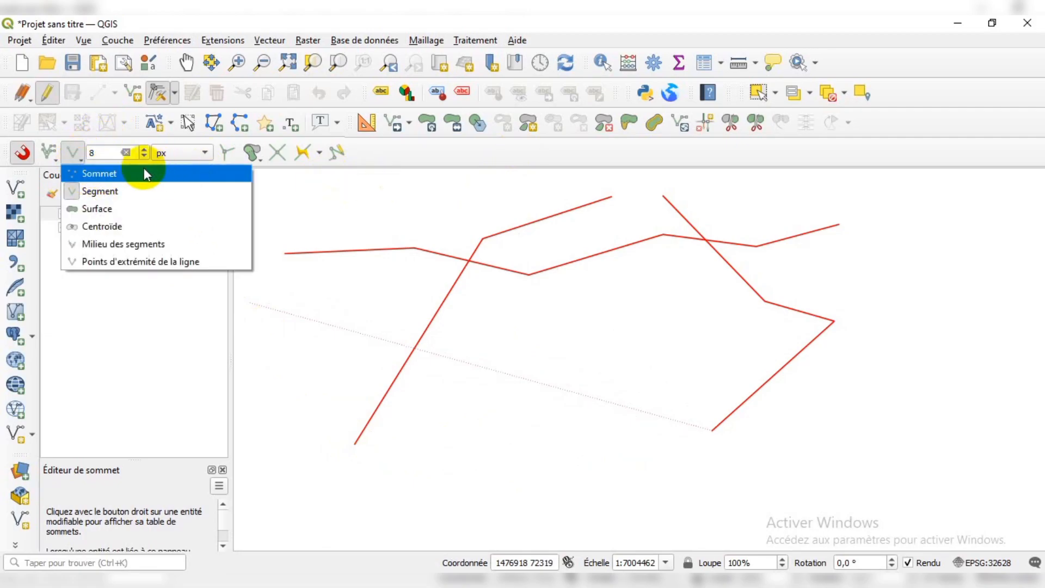
{"action": "left_click", "coordinate": [419, 153]}
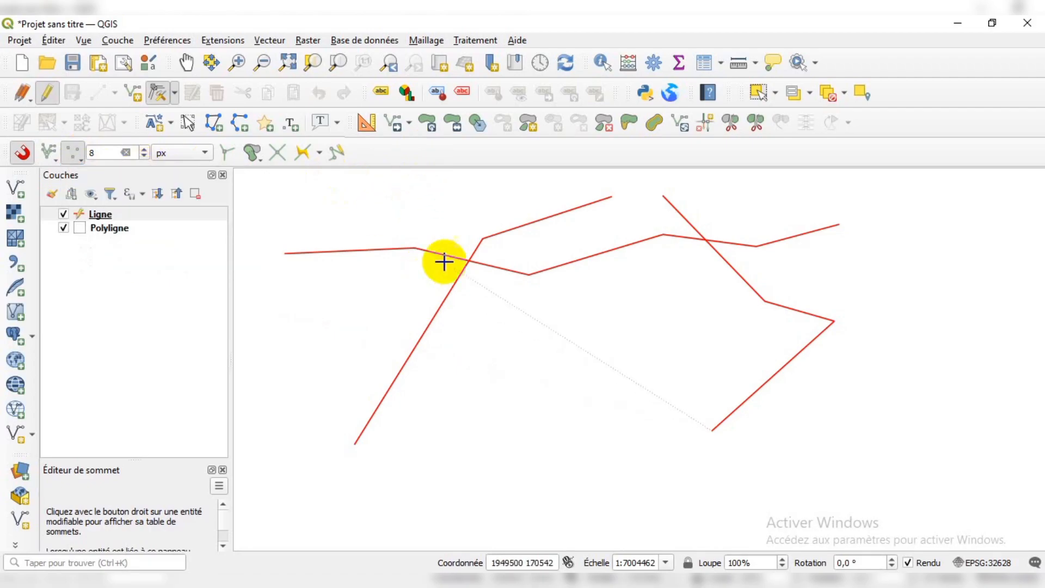
{"action": "left_click", "coordinate": [356, 444]}
{"action": "right_click", "coordinate": [356, 443]}
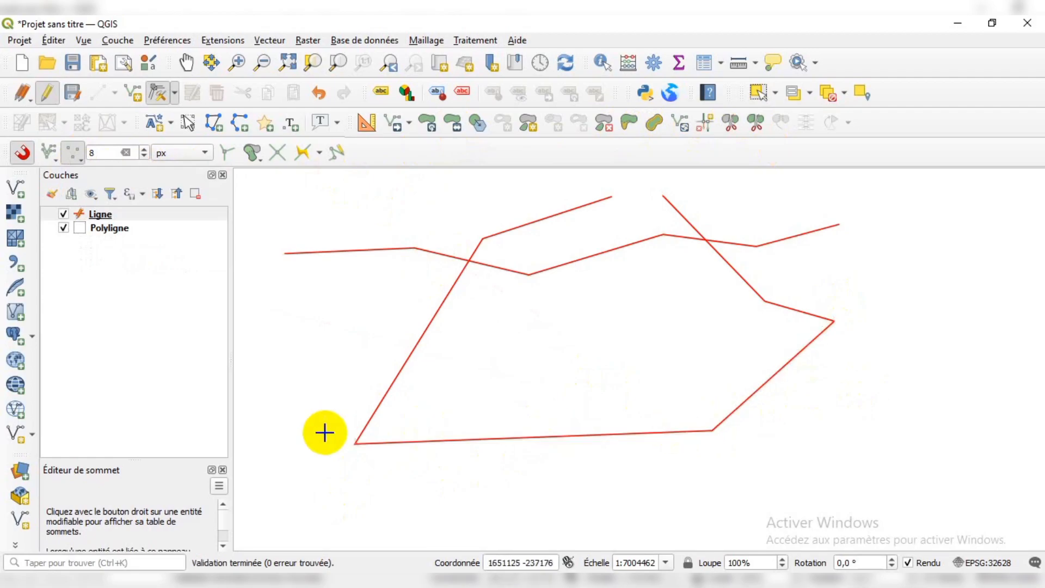
{"action": "left_click", "coordinate": [72, 92]}
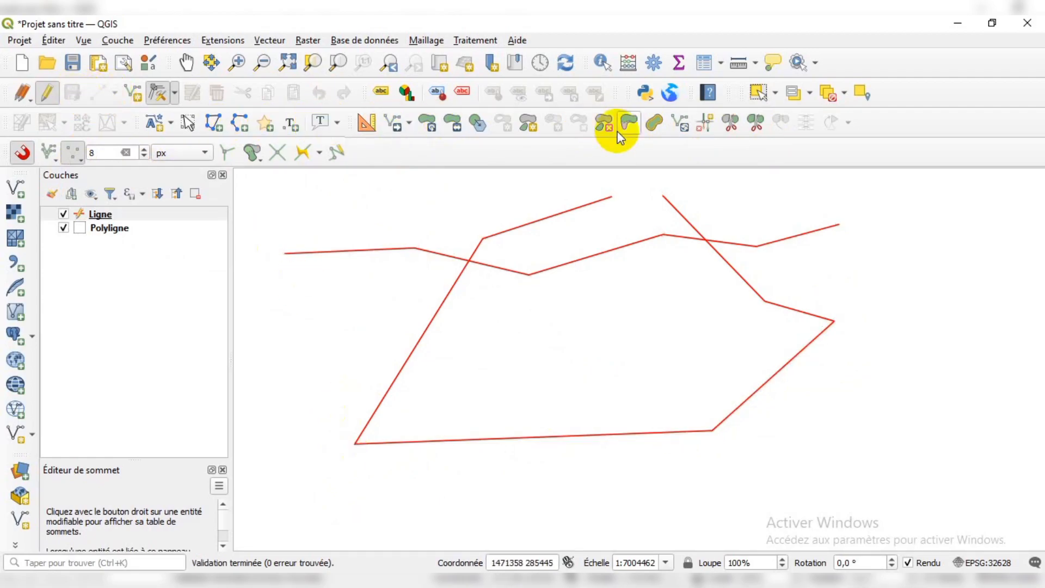
Step: Select the left-hand and right-hand lines in turn to check whether they are separate entities
{"action": "left_click", "coordinate": [753, 95]}
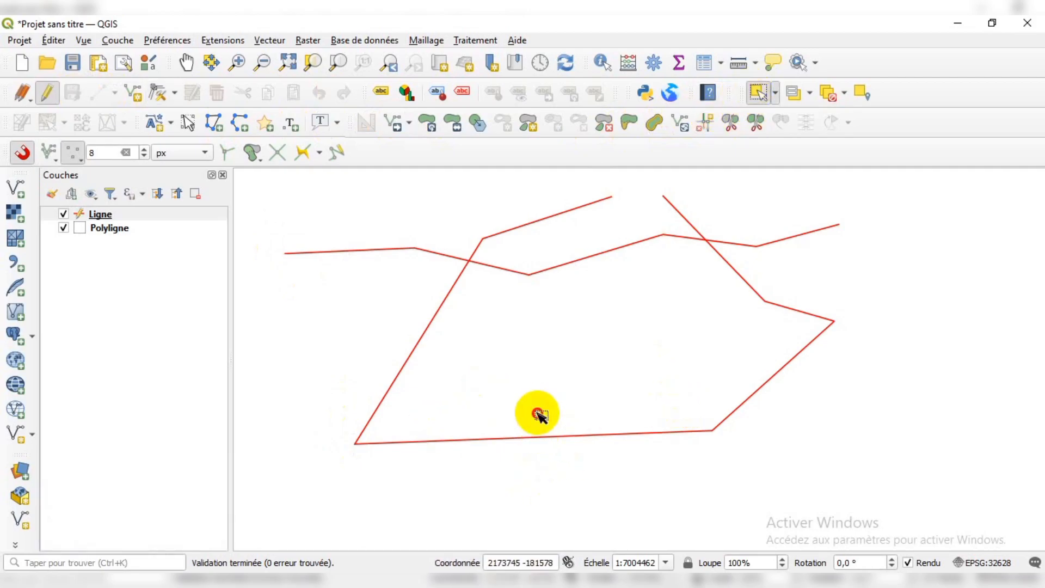
{"action": "left_click", "coordinate": [536, 438]}
{"action": "left_click_drag", "start_coordinate": [381, 299], "coordinate": [444, 359]}
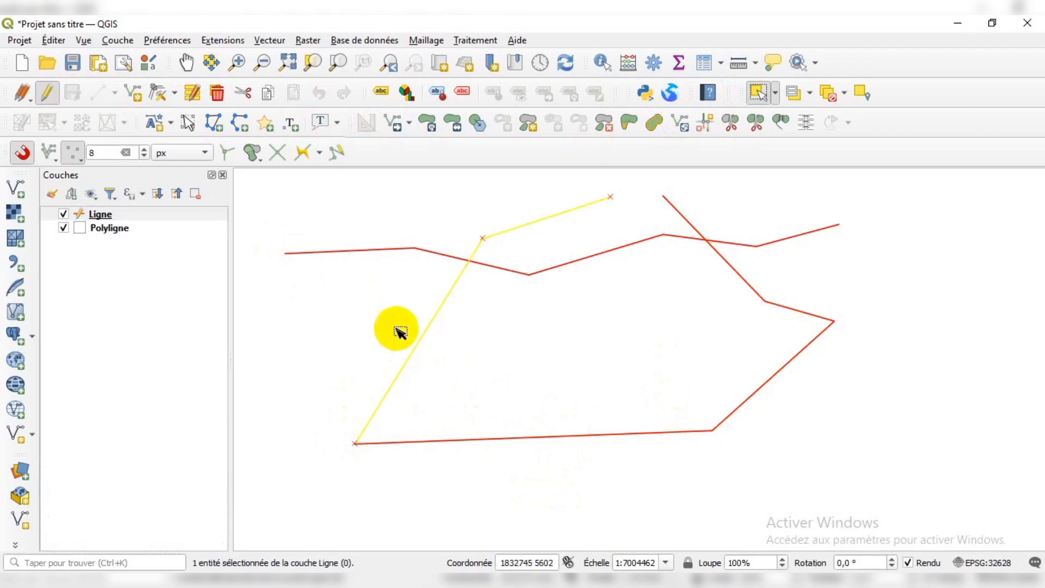
{"action": "left_click_drag", "start_coordinate": [495, 416], "coordinate": [458, 500]}
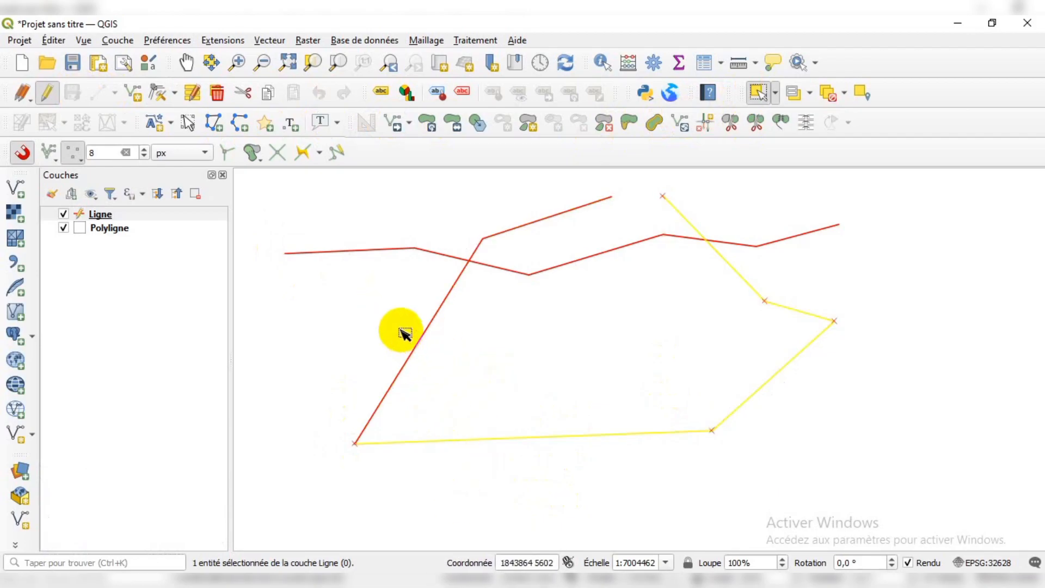
{"action": "left_click_drag", "start_coordinate": [415, 330], "coordinate": [474, 384]}
{"action": "left_click_drag", "start_coordinate": [539, 403], "coordinate": [476, 479]}
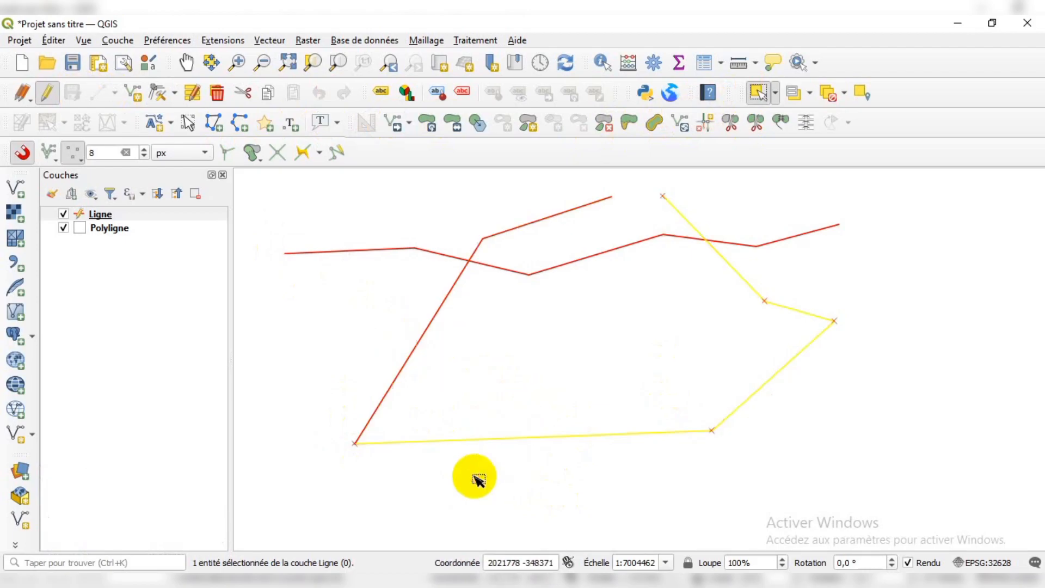
{"action": "left_click_drag", "start_coordinate": [371, 342], "coordinate": [436, 398]}
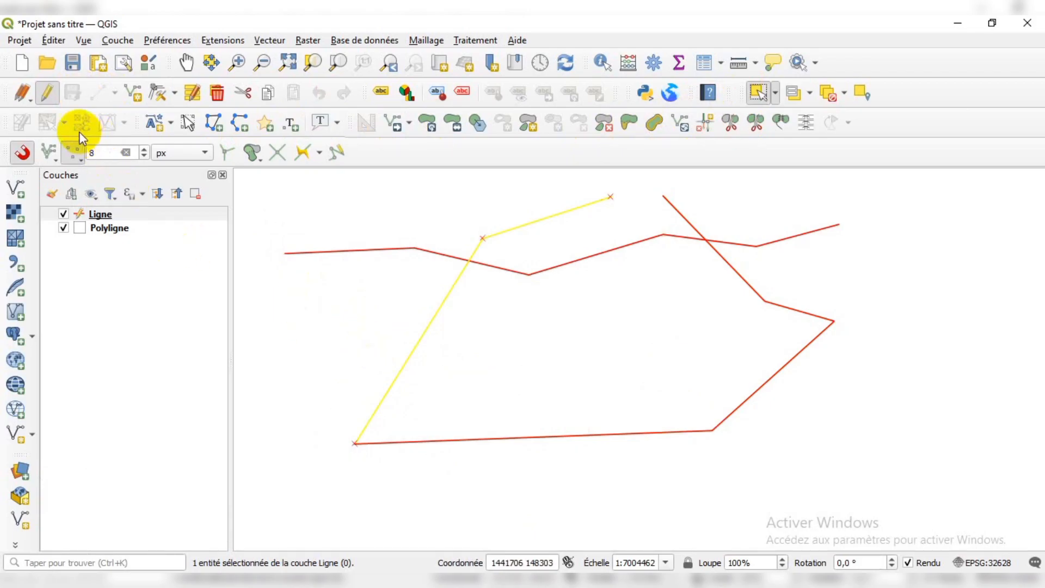
Step: End editing of the Ligne layer, clear the selection, and place its attribute table beside the drawn lines
{"action": "left_click", "coordinate": [46, 90]}
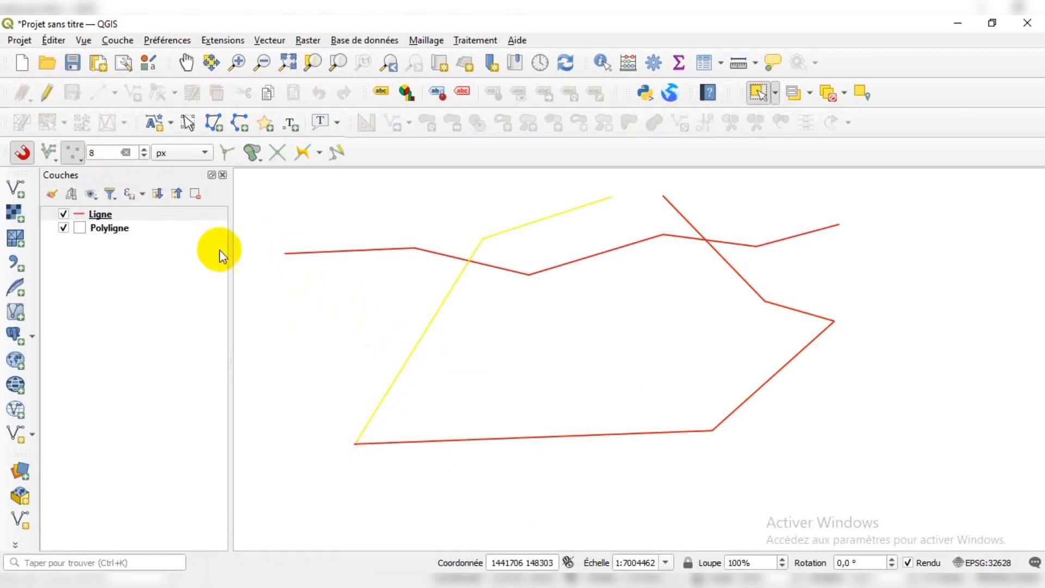
{"action": "left_click", "coordinate": [531, 332]}
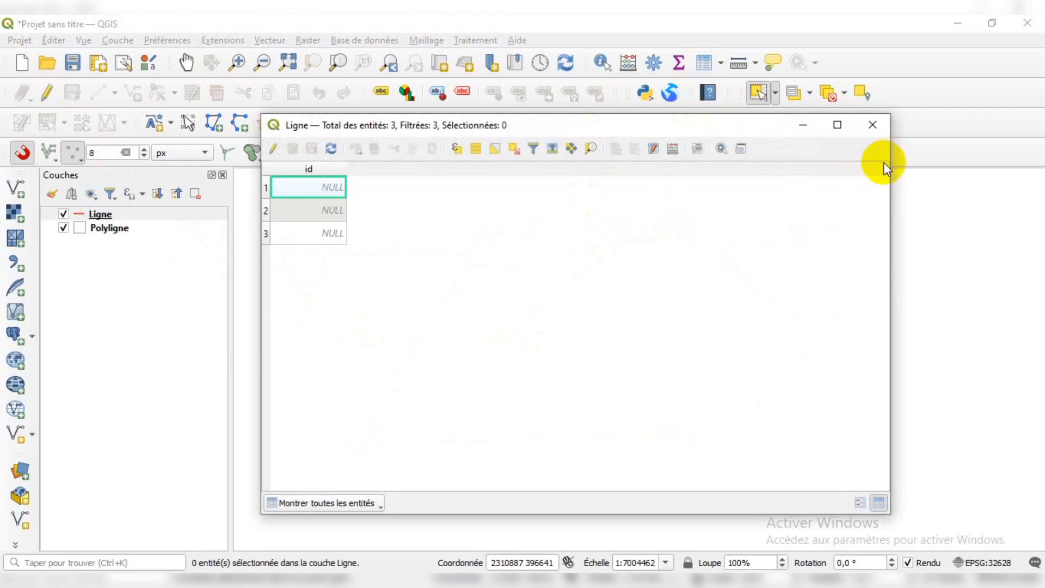
{"action": "left_click_drag", "start_coordinate": [895, 241], "coordinate": [740, 222]}
{"action": "left_click_drag", "start_coordinate": [599, 125], "coordinate": [366, 132]}
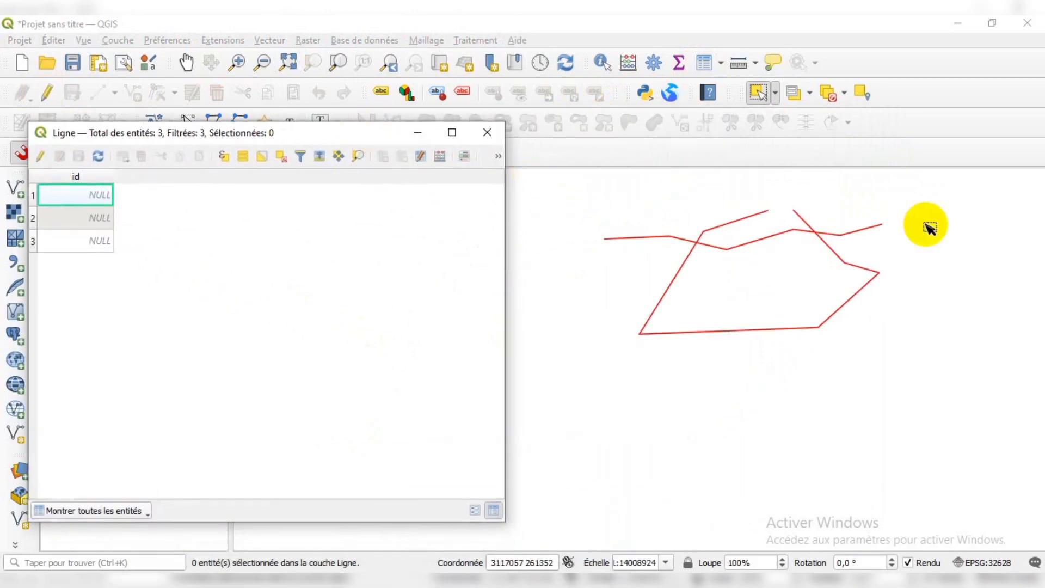
{"action": "scroll", "coordinate": [735, 255], "scroll_direction": "up", "scroll_amount": 1}
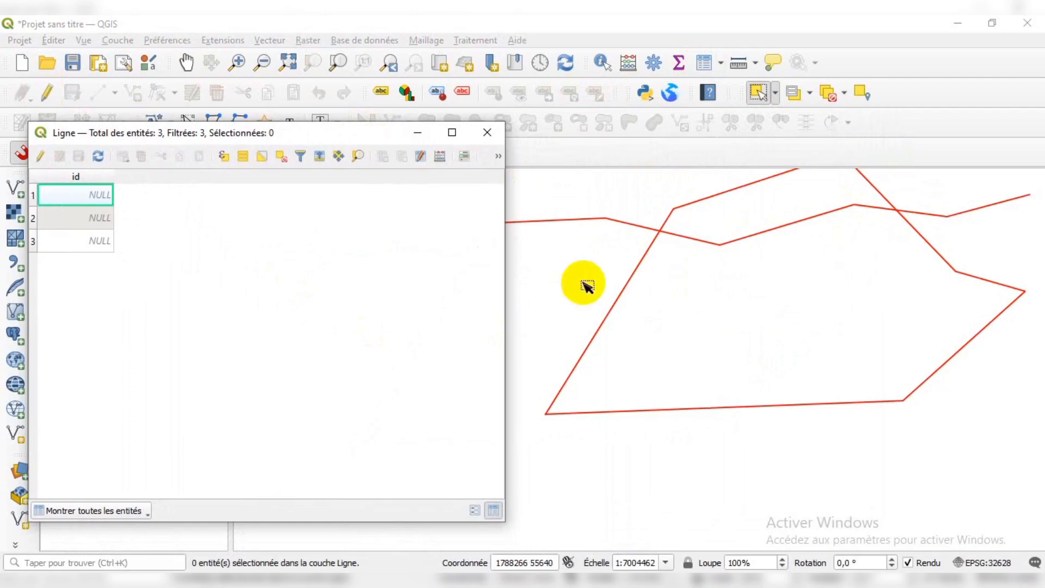
{"action": "left_click_drag", "start_coordinate": [332, 136], "coordinate": [358, 130]}
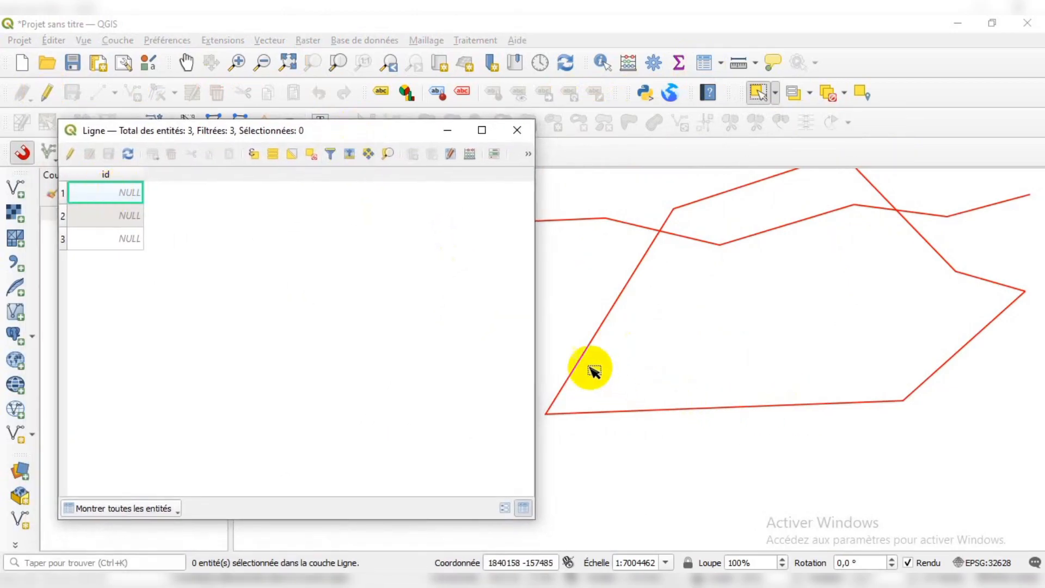
Step: Select the left-hand line, then the right-hand line, and examine each one's matching row in the attribute table
{"action": "left_click_drag", "start_coordinate": [577, 296], "coordinate": [646, 334]}
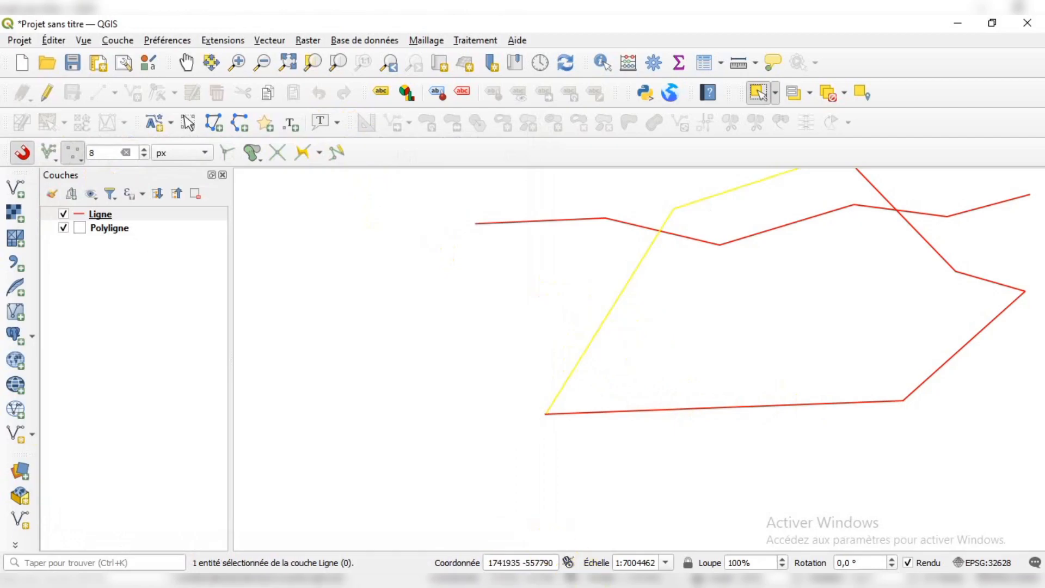
{"action": "mouse_move", "coordinate": [540, 580]}
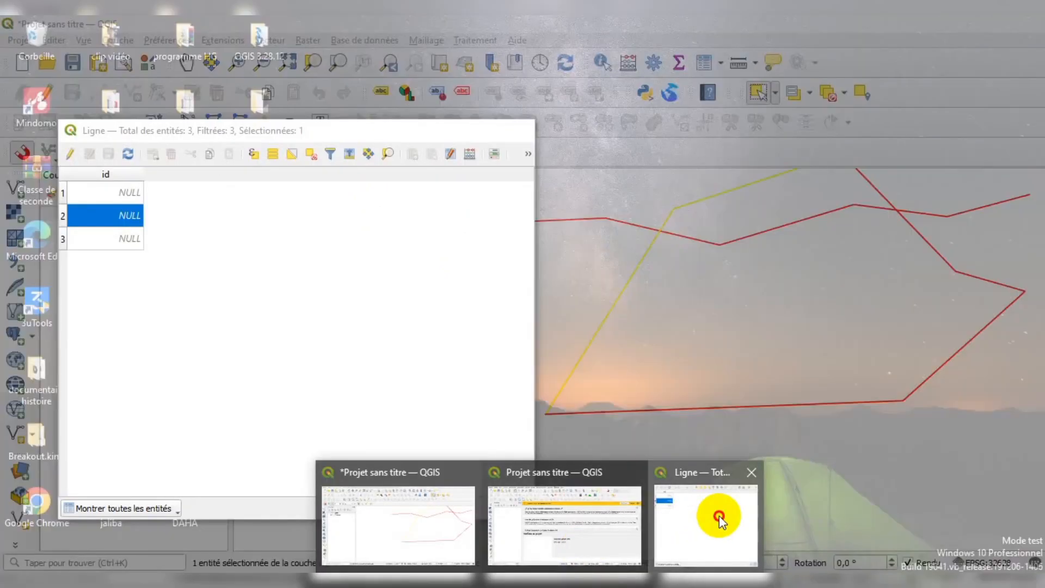
{"action": "left_click", "coordinate": [720, 520]}
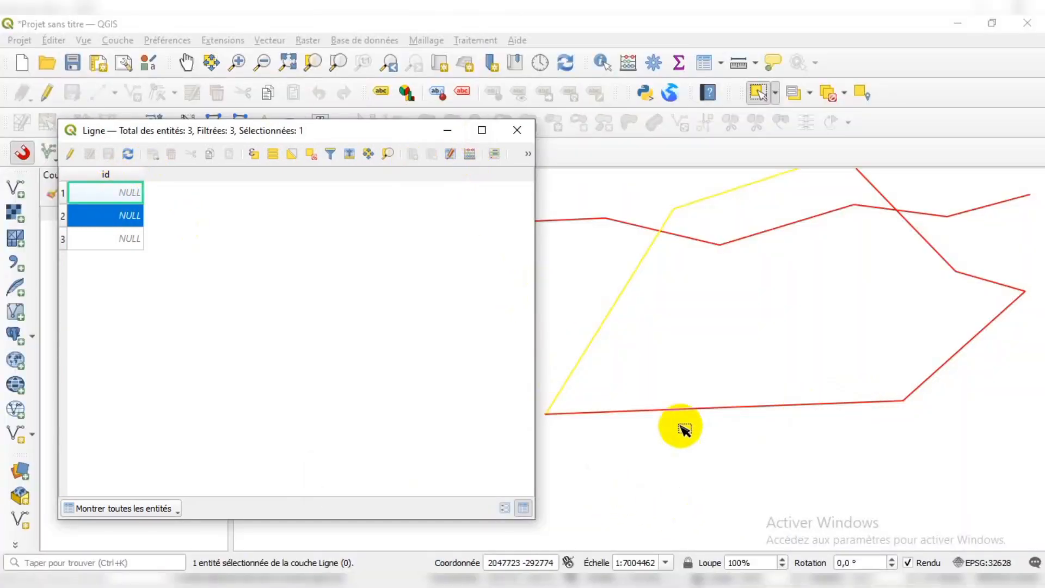
{"action": "left_click", "coordinate": [812, 407]}
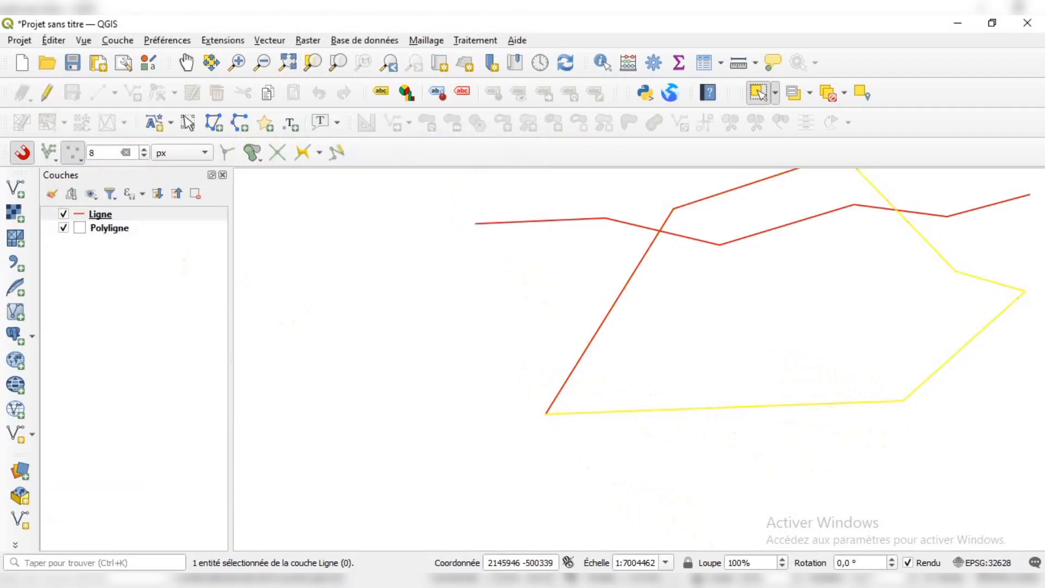
{"action": "mouse_move", "coordinate": [536, 580]}
{"action": "left_click", "coordinate": [728, 535]}
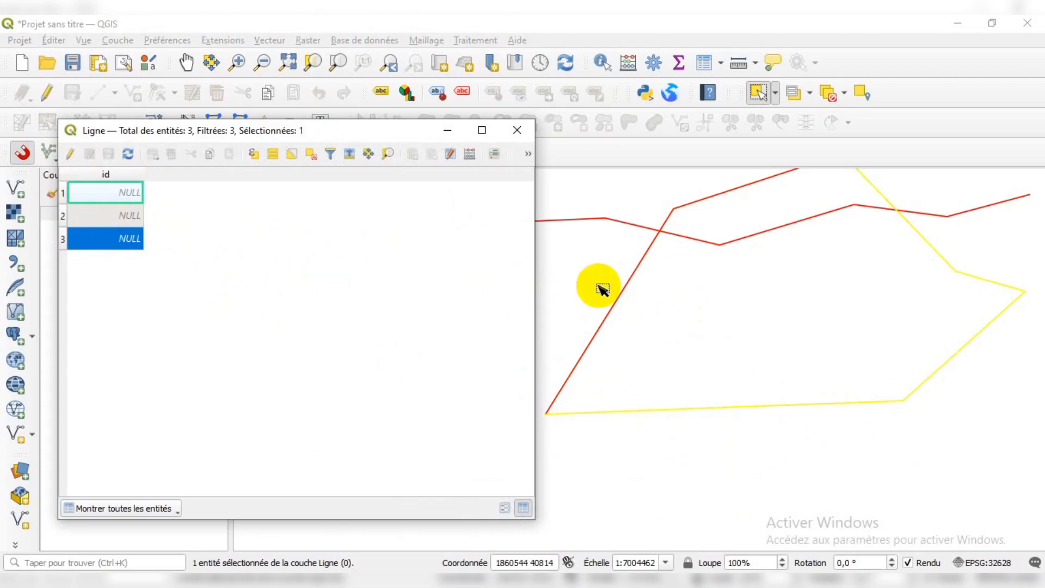
Step: Select both joined lines together, examine their rows in the attribute table, and close the table
{"action": "left_click_drag", "start_coordinate": [593, 296], "coordinate": [660, 443]}
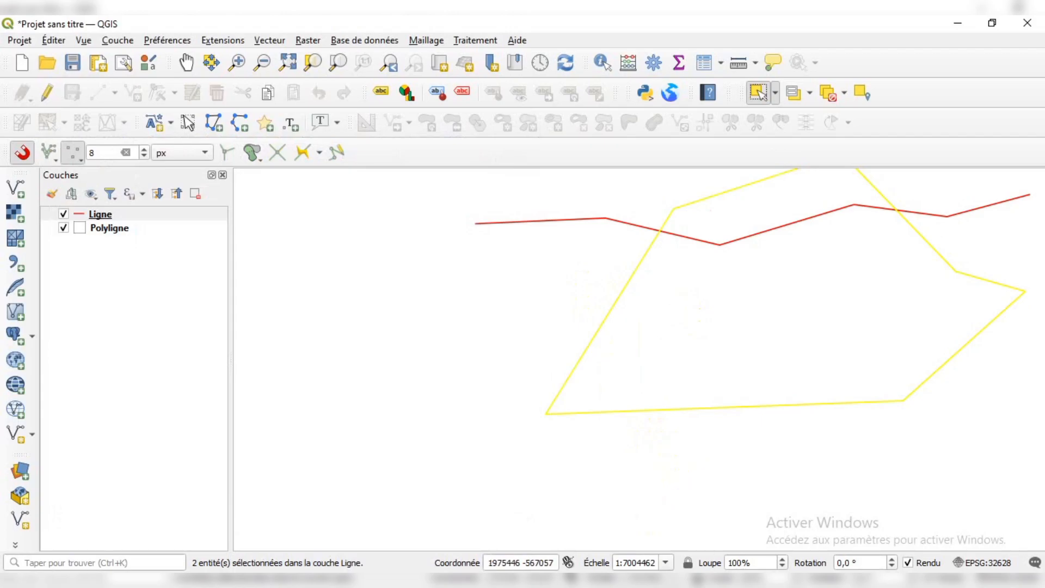
{"action": "mouse_move", "coordinate": [539, 582]}
{"action": "left_click", "coordinate": [727, 538]}
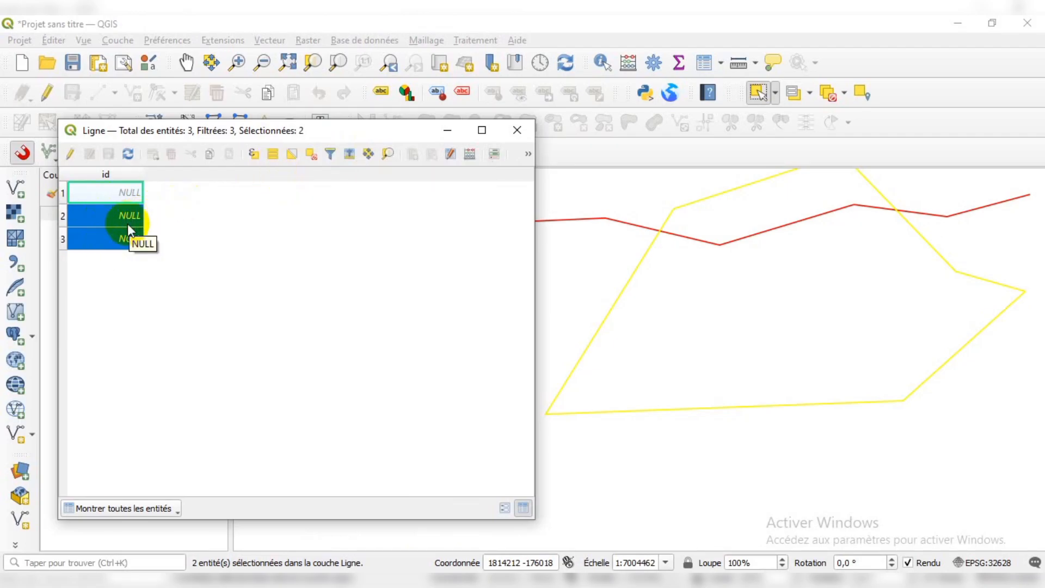
{"action": "left_click", "coordinate": [506, 132]}
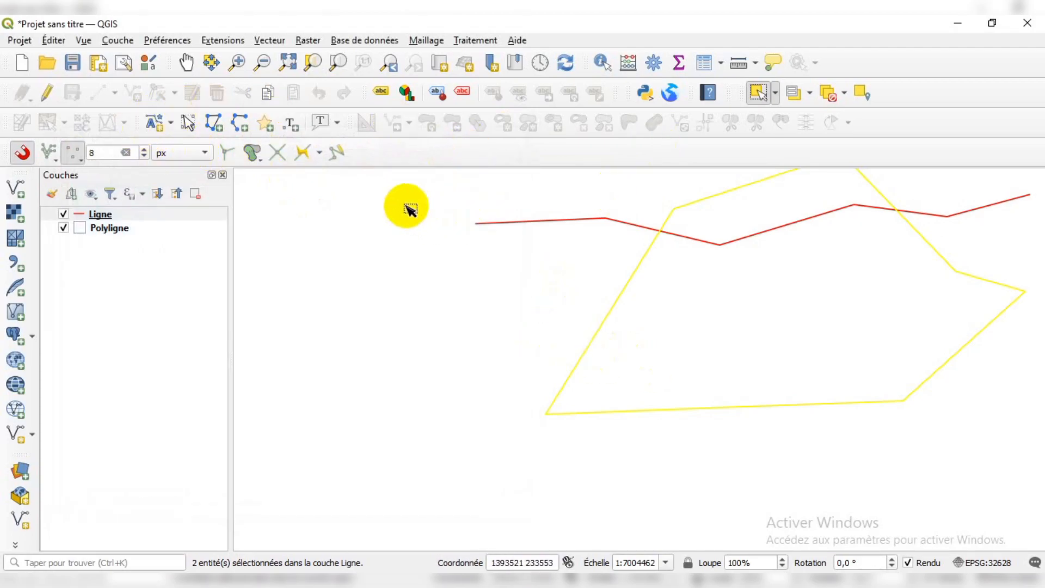
Step: Reactivate editing on the Ligne layer and merge the two joined lines, keeping the default attributes of Entité 1
{"action": "left_click", "coordinate": [45, 95]}
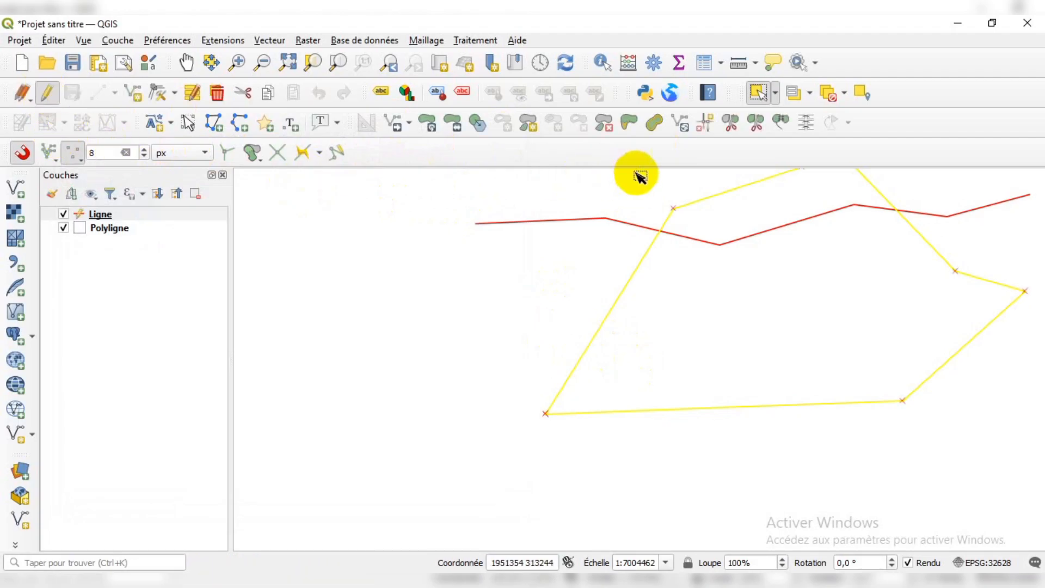
{"action": "left_click", "coordinate": [759, 321]}
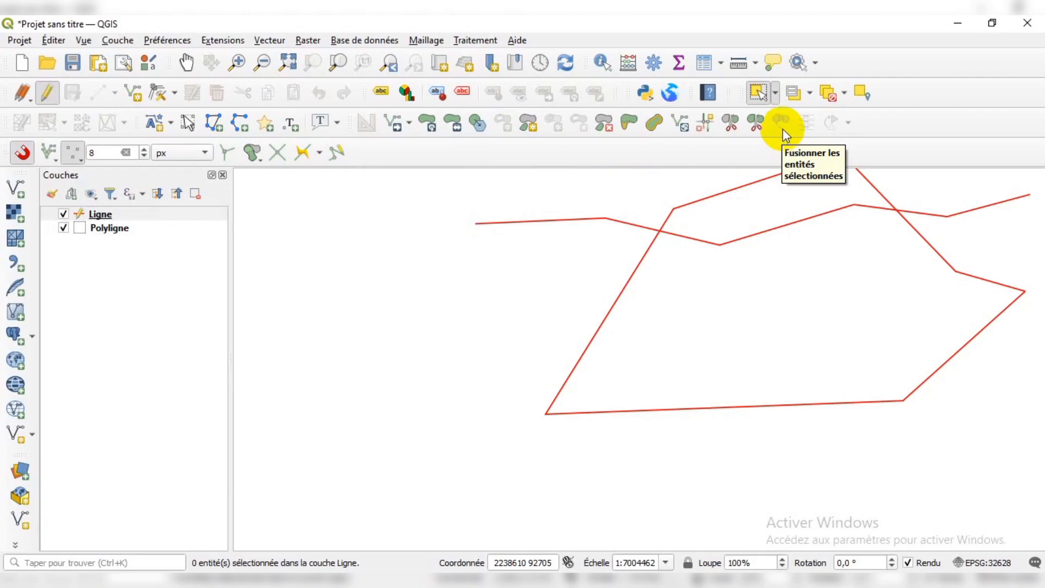
{"action": "left_click_drag", "start_coordinate": [535, 310], "coordinate": [640, 438]}
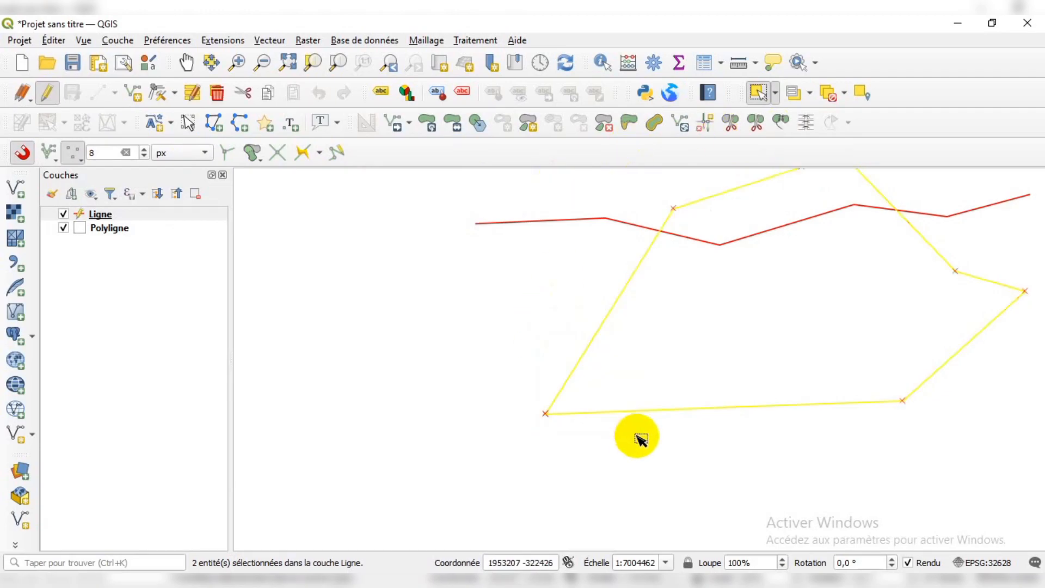
{"action": "left_click", "coordinate": [782, 124]}
{"action": "left_click_drag", "start_coordinate": [548, 134], "coordinate": [323, 139]}
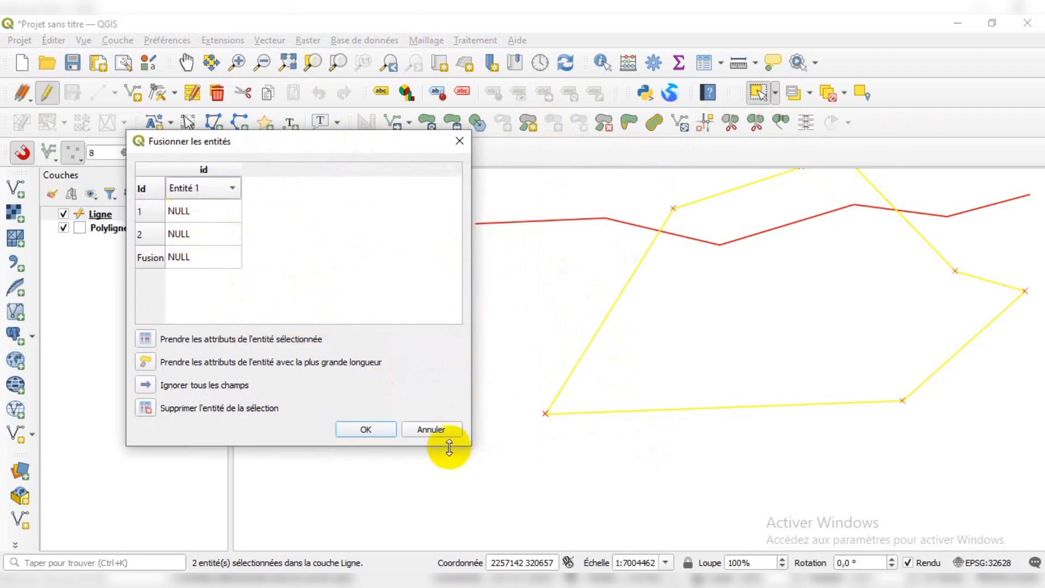
{"action": "left_click", "coordinate": [373, 430]}
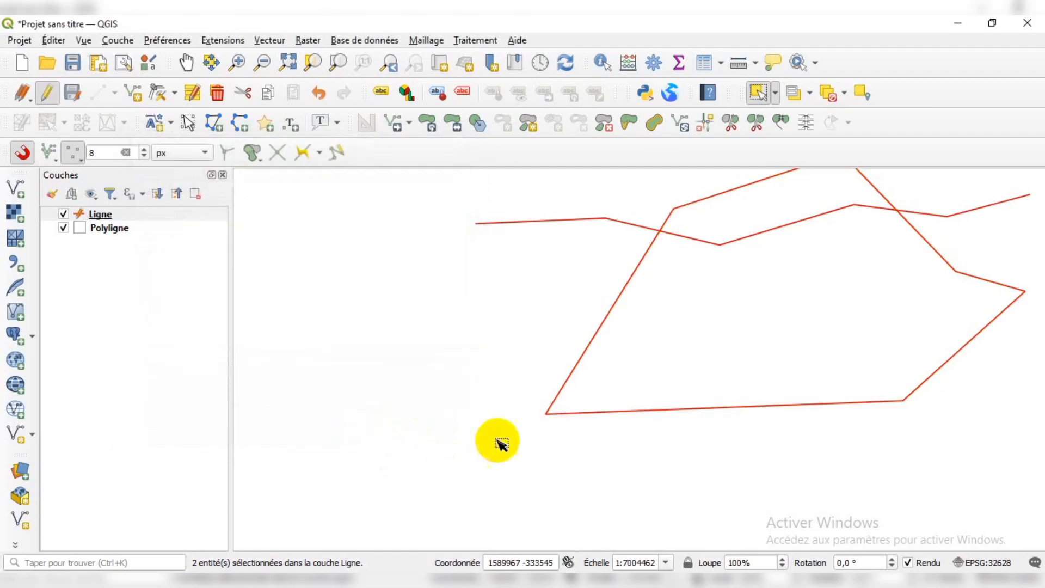
Step: Select the merged line from several spots and inspect the Ligne attribute table to check the merge
{"action": "left_click_drag", "start_coordinate": [567, 287], "coordinate": [630, 429]}
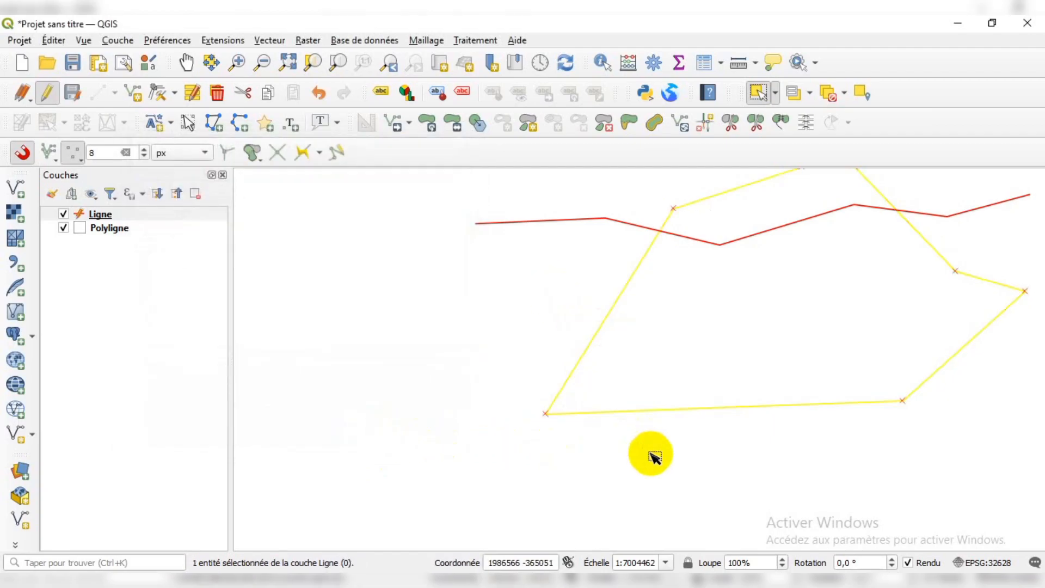
{"action": "left_click_drag", "start_coordinate": [627, 381], "coordinate": [676, 434]}
{"action": "left_click_drag", "start_coordinate": [551, 305], "coordinate": [605, 395]}
{"action": "scroll", "coordinate": [378, 436], "scroll_direction": "down", "scroll_amount": 1}
{"action": "scroll", "coordinate": [460, 416], "scroll_direction": "up", "scroll_amount": 1}
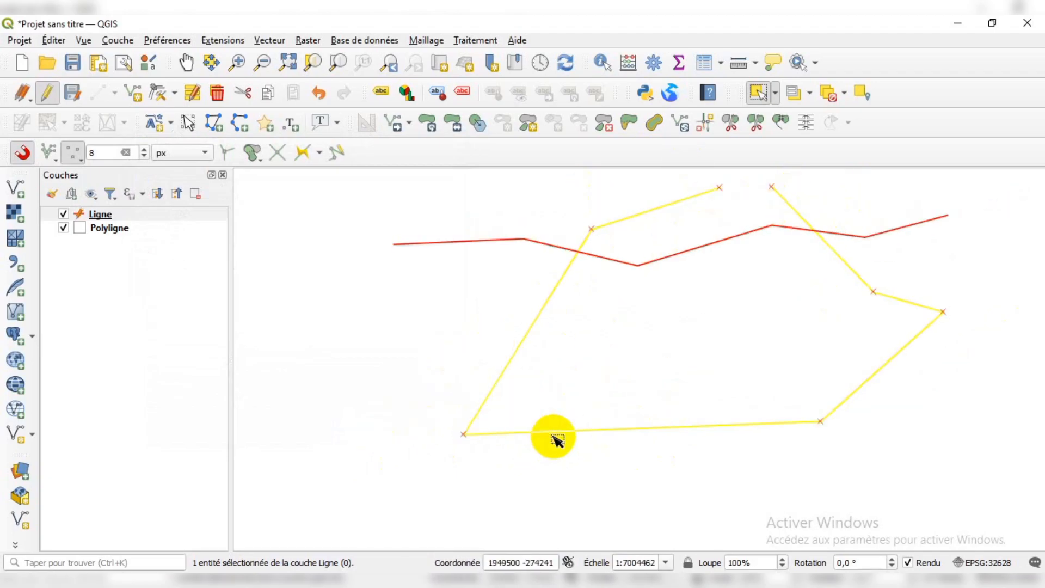
{"action": "left_click", "coordinate": [703, 64]}
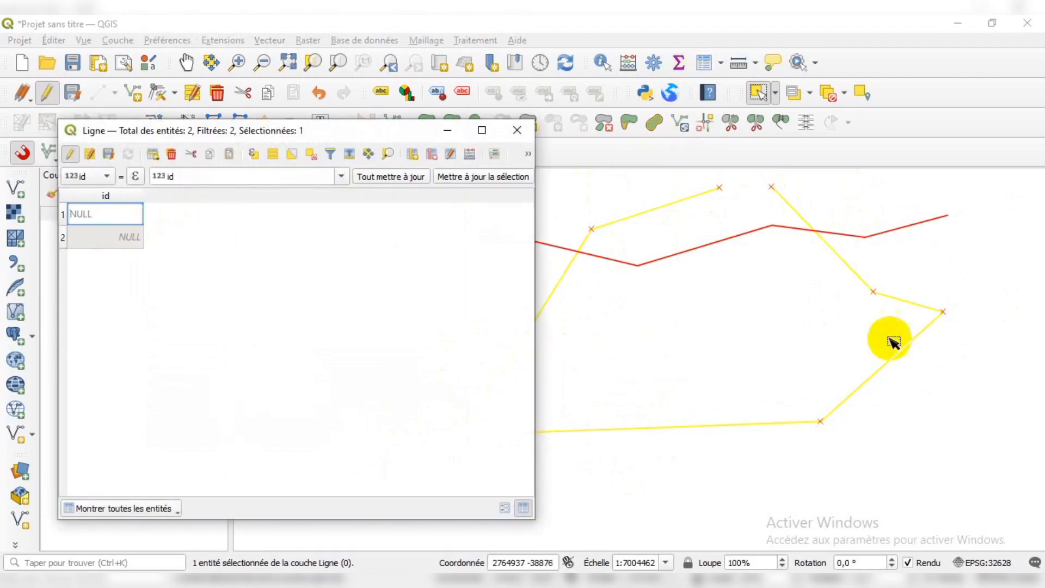
{"action": "left_click", "coordinate": [833, 385]}
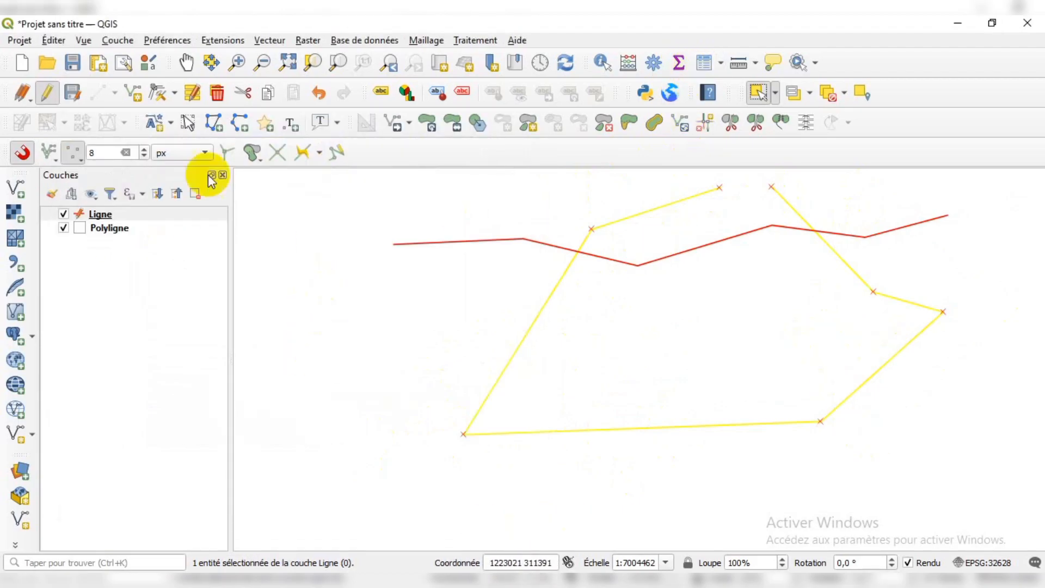
Step: Save the merge, end editing of the Ligne layer, and close its attribute table
{"action": "left_click", "coordinate": [47, 92]}
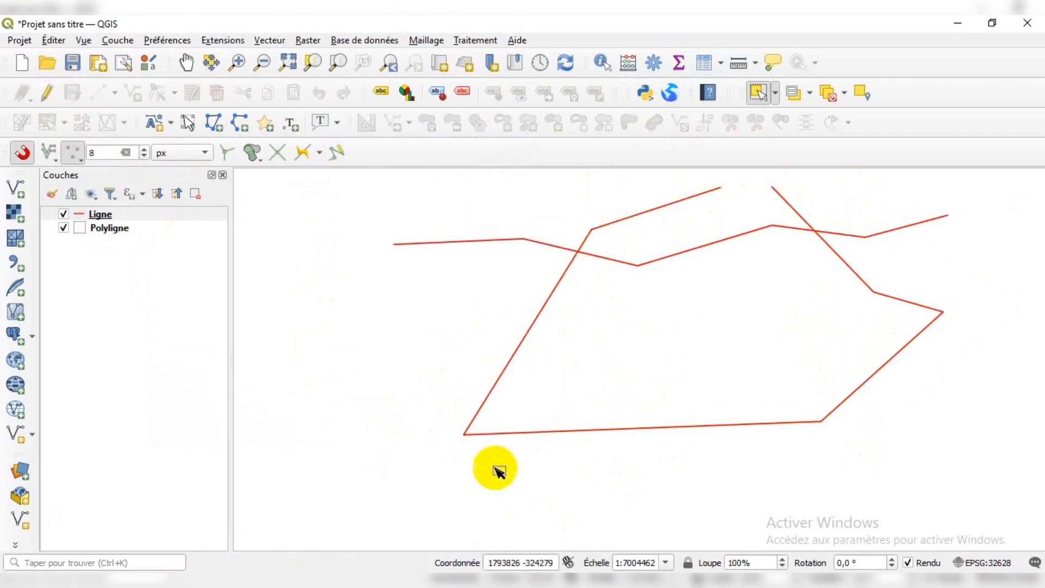
{"action": "mouse_move", "coordinate": [625, 534]}
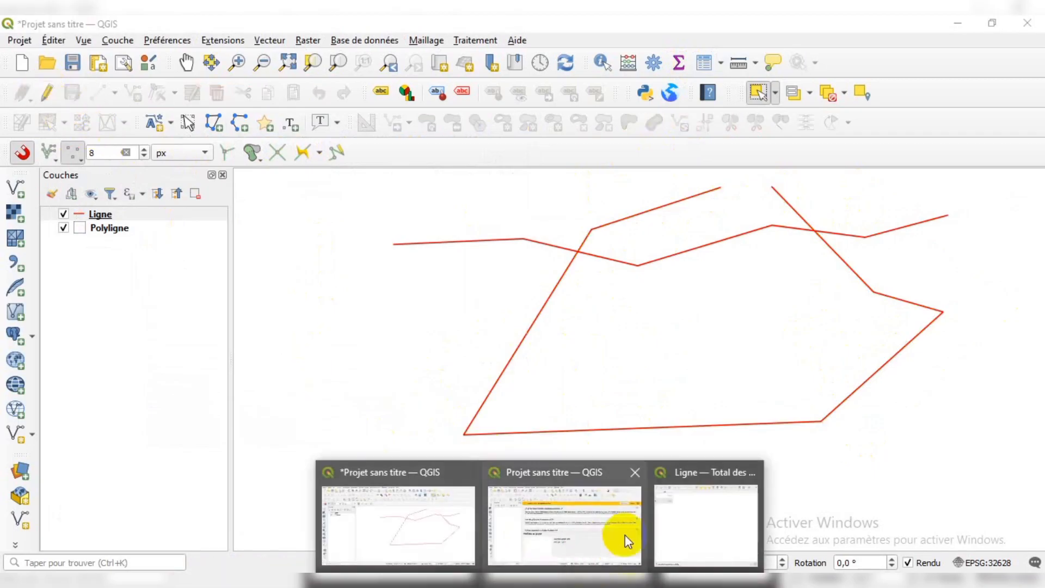
{"action": "left_click", "coordinate": [735, 519]}
{"action": "left_click", "coordinate": [517, 129]}
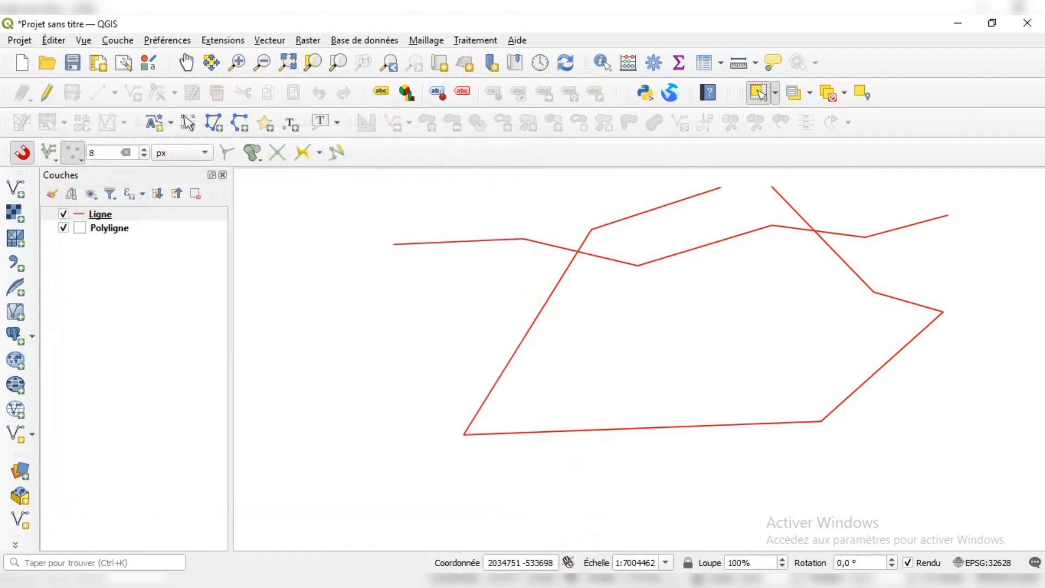
{"action": "mouse_move", "coordinate": [540, 583]}
{"action": "left_click", "coordinate": [618, 543]}
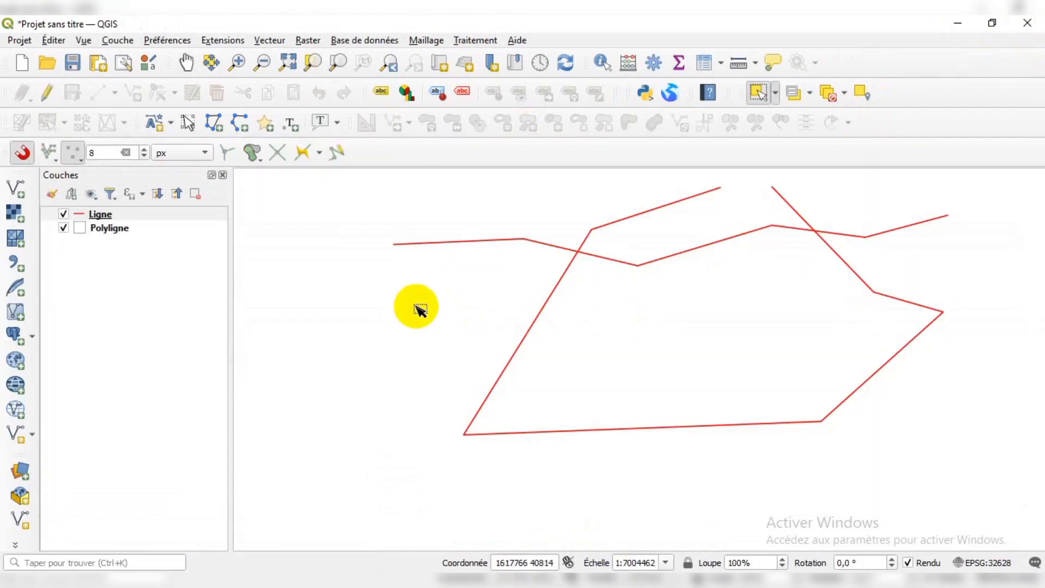
Step: Select the merged line, examine its row in the Ligne attribute table, and close the table
{"action": "left_click_drag", "start_coordinate": [423, 333], "coordinate": [515, 461]}
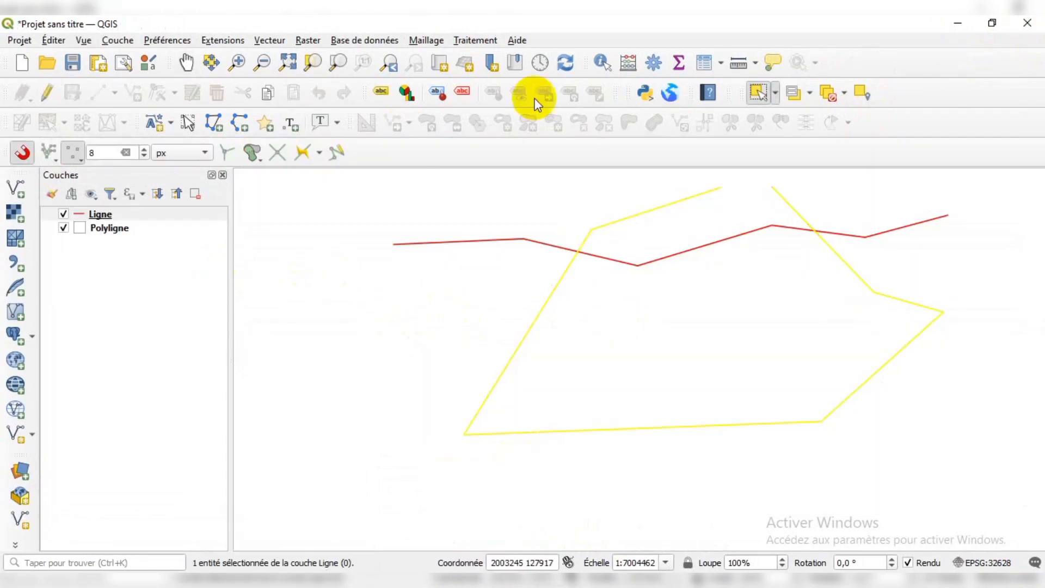
{"action": "key", "text": "F6"}
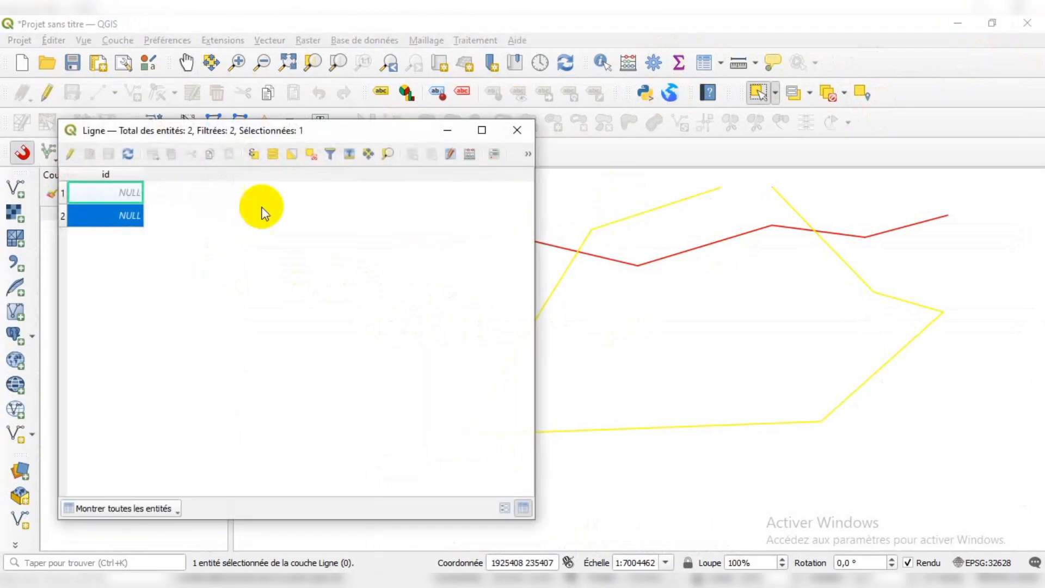
{"action": "left_click", "coordinate": [63, 214]}
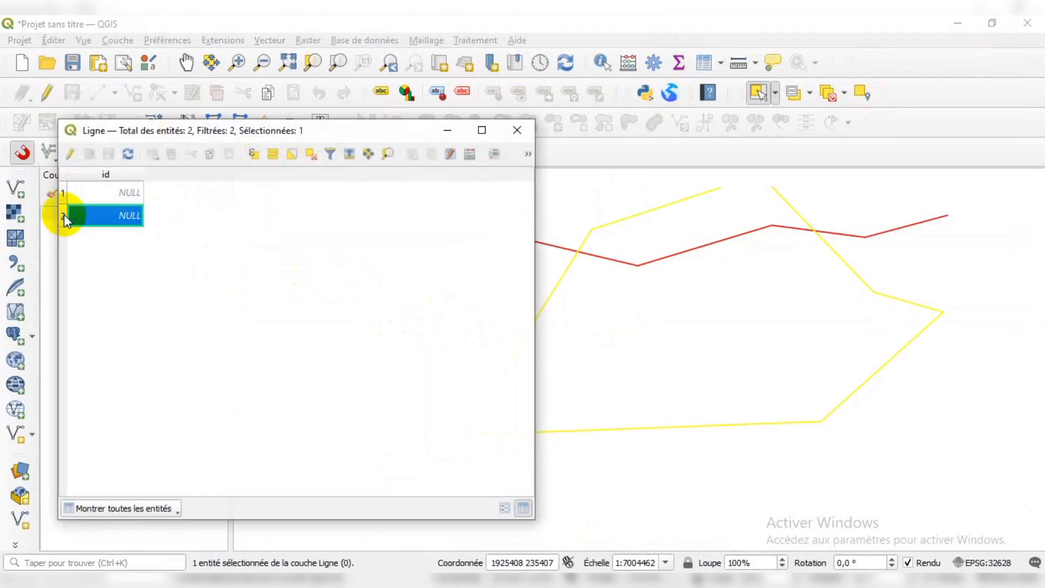
{"action": "left_click", "coordinate": [518, 130]}
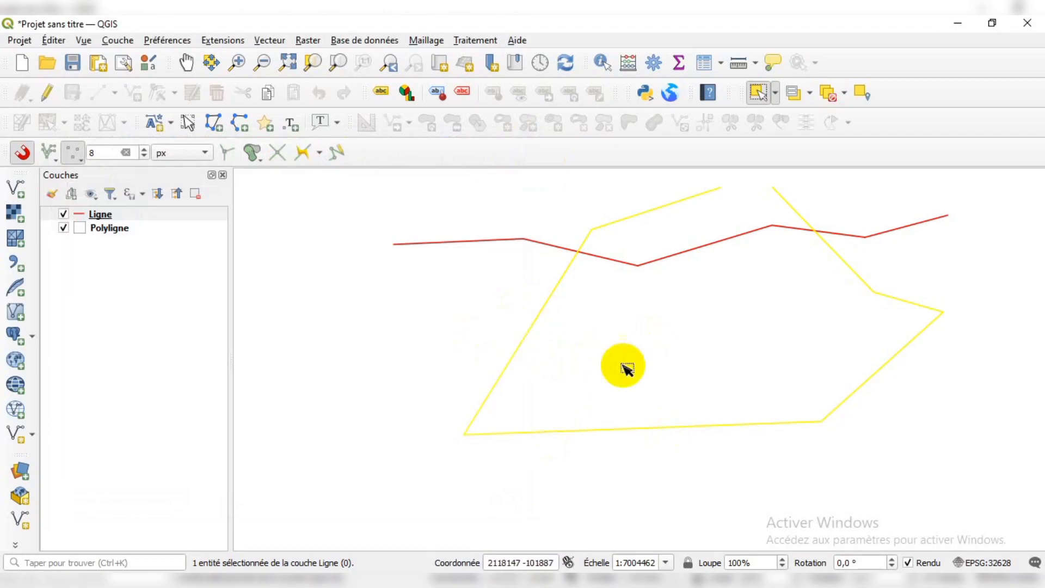
Step: Reactivate editing on the Ligne layer and split the merged line with a bent cut across its left and bottom segments
{"action": "left_click", "coordinate": [48, 92]}
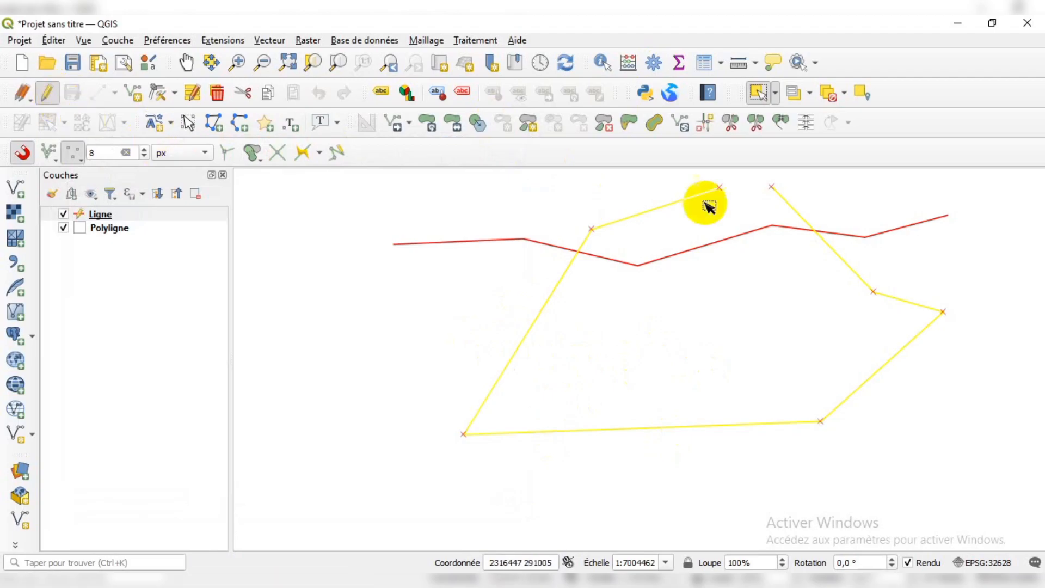
{"action": "left_click", "coordinate": [731, 123]}
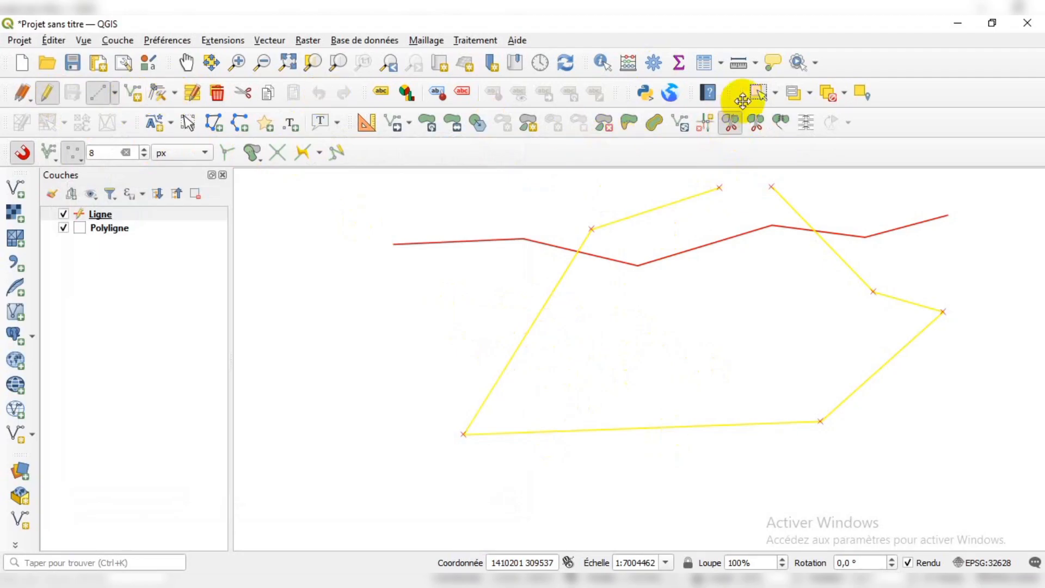
{"action": "left_click", "coordinate": [831, 99]}
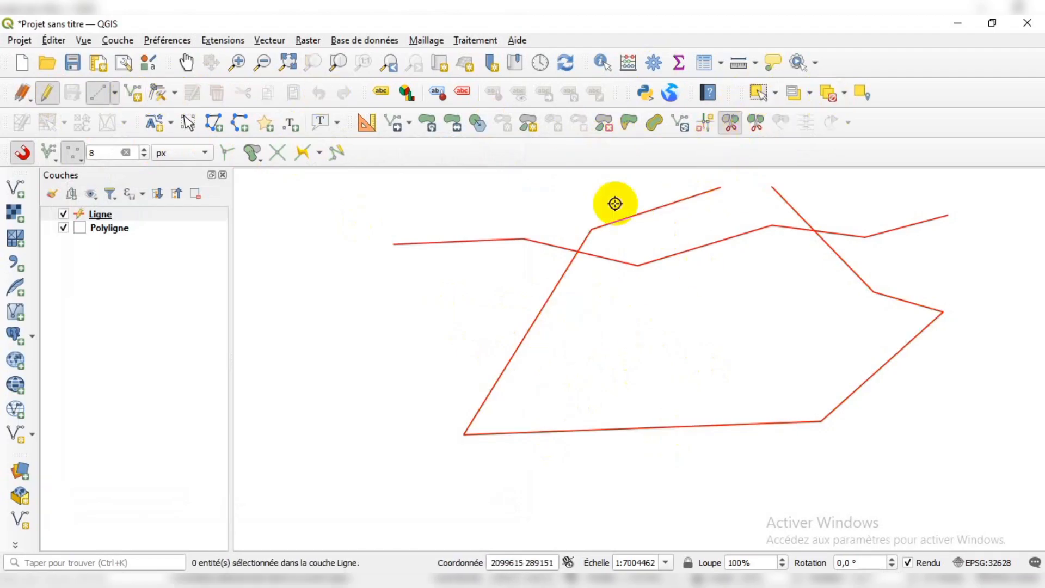
{"action": "left_click", "coordinate": [501, 313]}
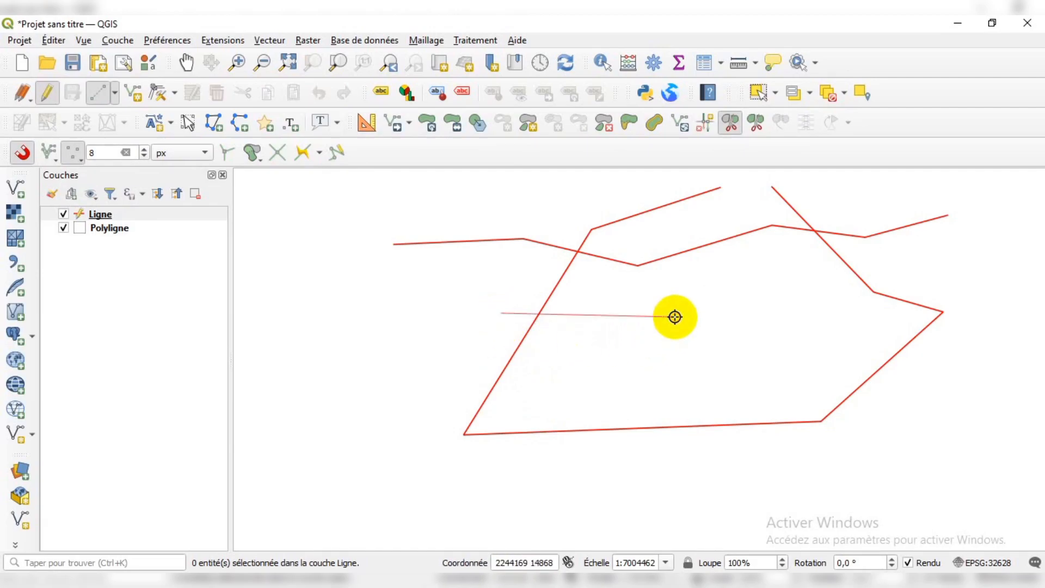
{"action": "left_click", "coordinate": [664, 383]}
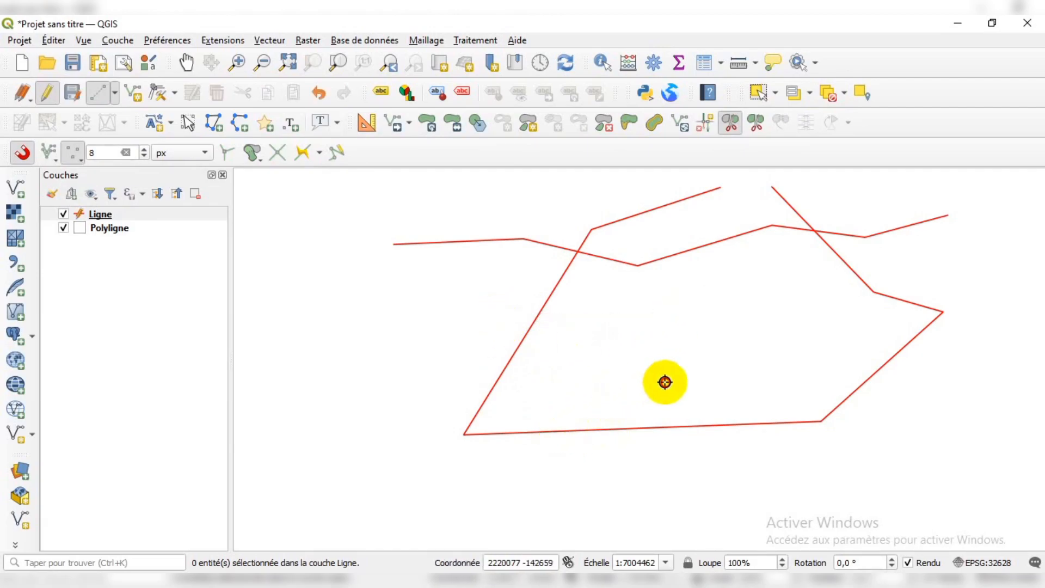
{"action": "right_click", "coordinate": [626, 484]}
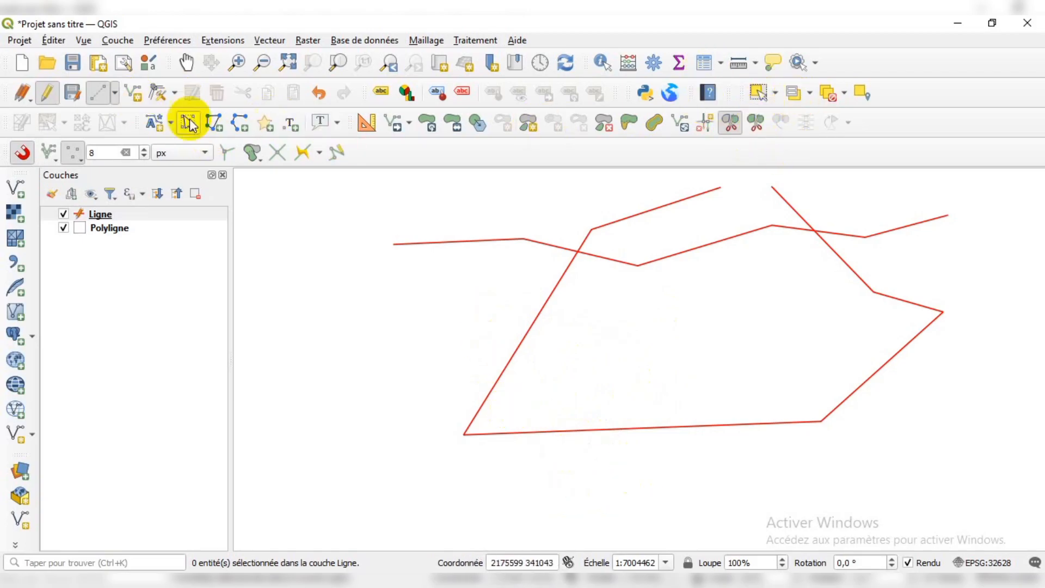
Step: Select the cut-off lower-left piece of the split line and delete it
{"action": "left_click", "coordinate": [762, 93]}
{"action": "left_click", "coordinate": [473, 433]}
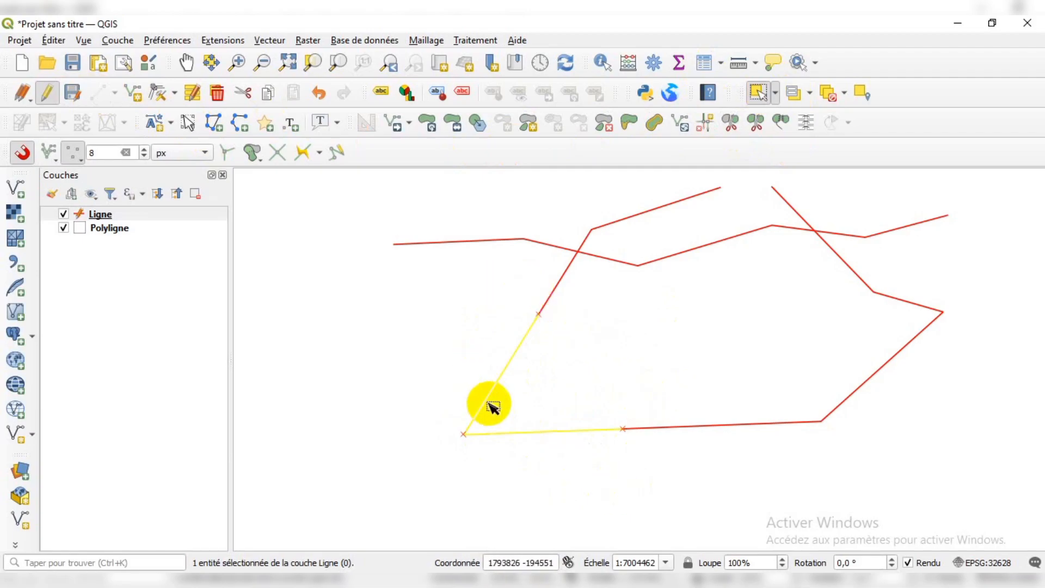
{"action": "left_click", "coordinate": [220, 106]}
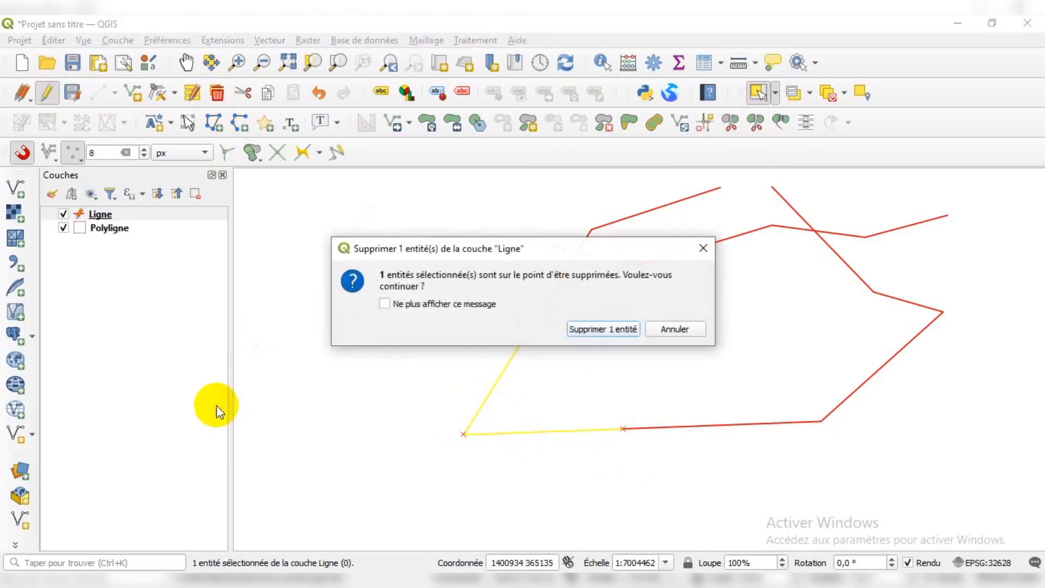
{"action": "left_click", "coordinate": [604, 329]}
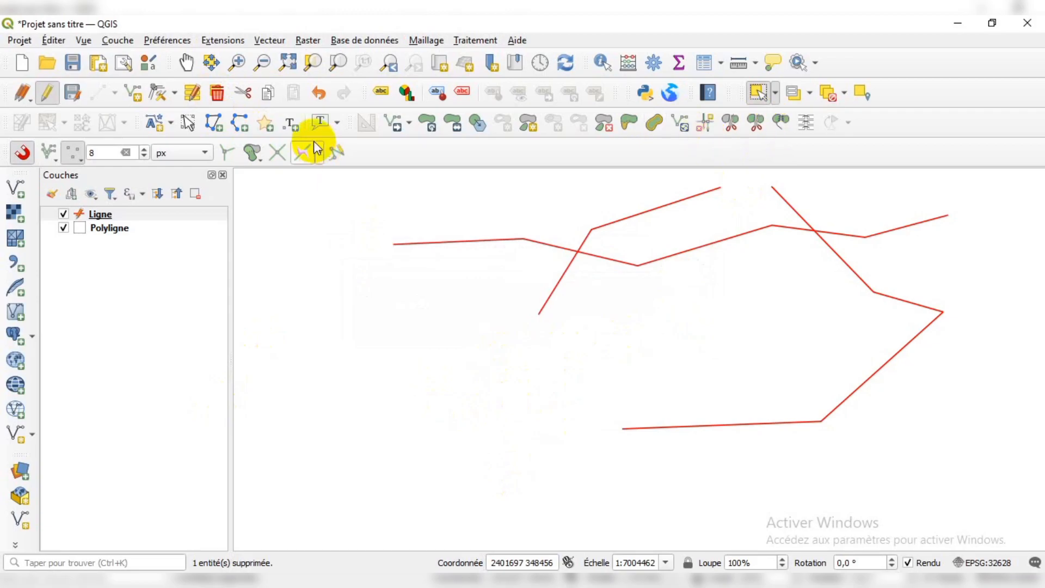
Step: With the vertex tool, extend the bottom line's free end and snap it to the lower endpoint of the left line
{"action": "left_click", "coordinate": [175, 93]}
{"action": "left_click", "coordinate": [181, 114]}
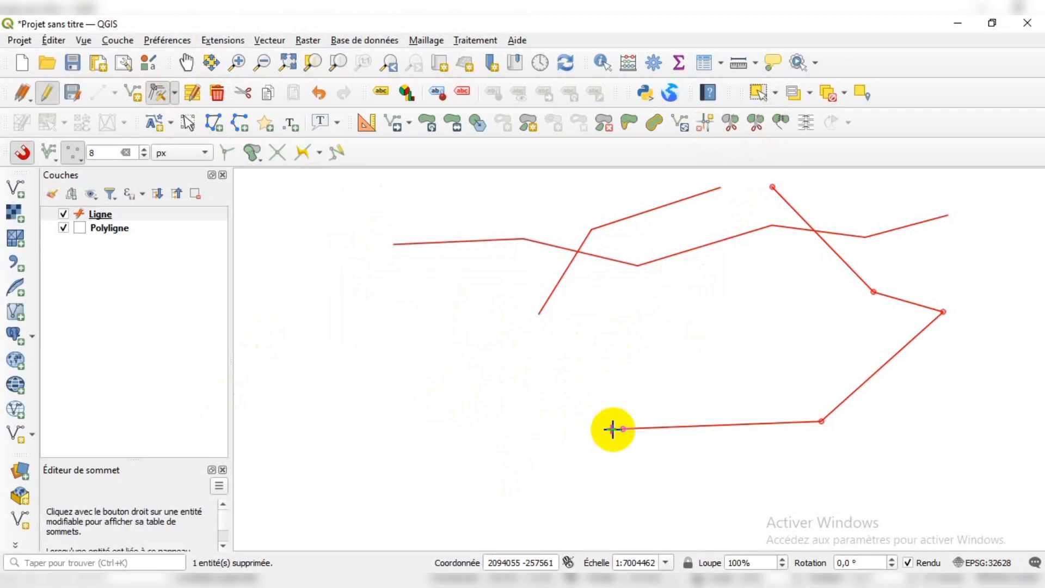
{"action": "left_click", "coordinate": [613, 429]}
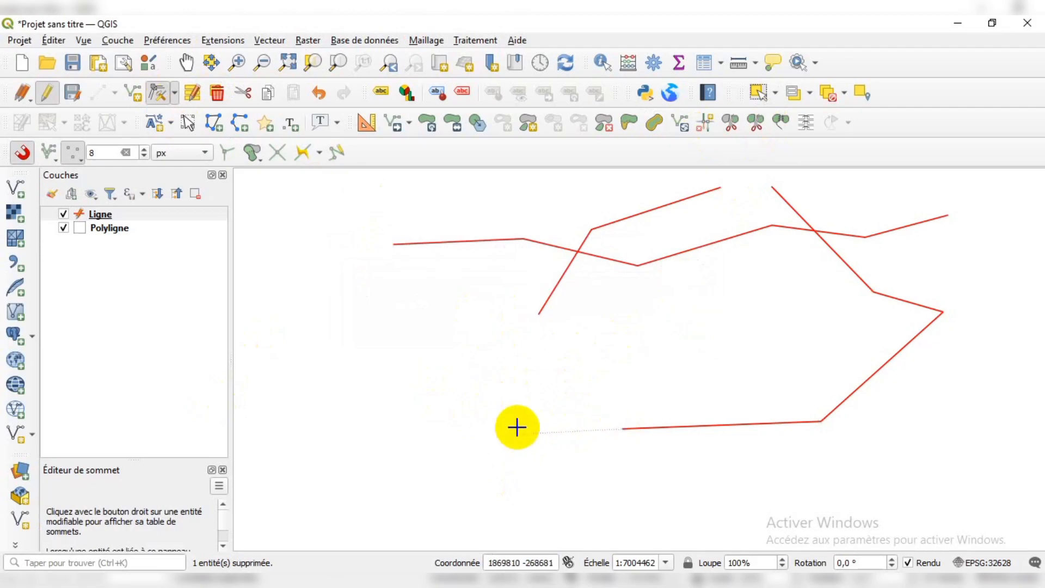
{"action": "left_click", "coordinate": [539, 314]}
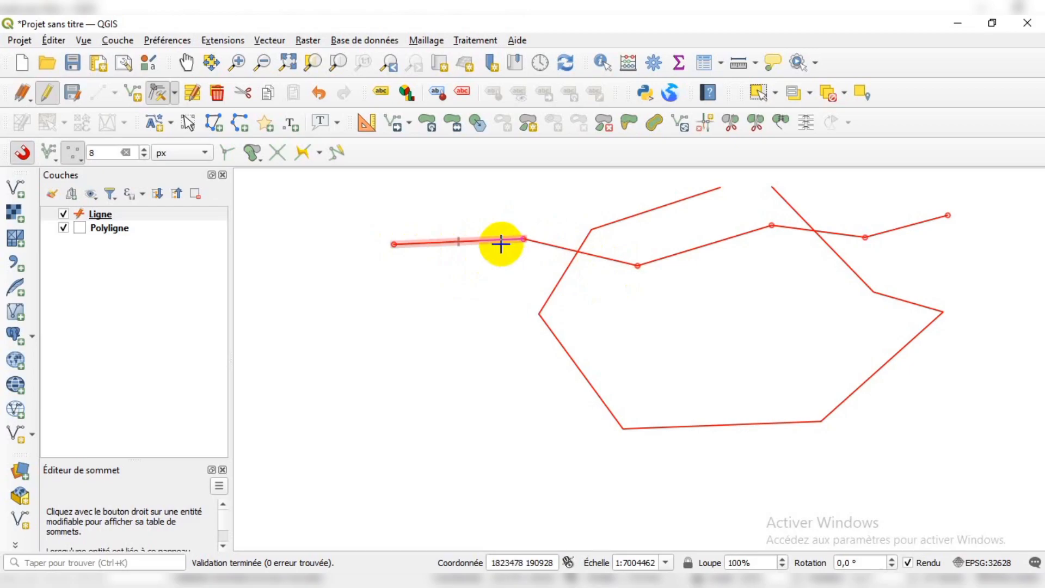
Step: Extend the crossing line outward at its left end and move its next two vertices downward
{"action": "left_click", "coordinate": [382, 245]}
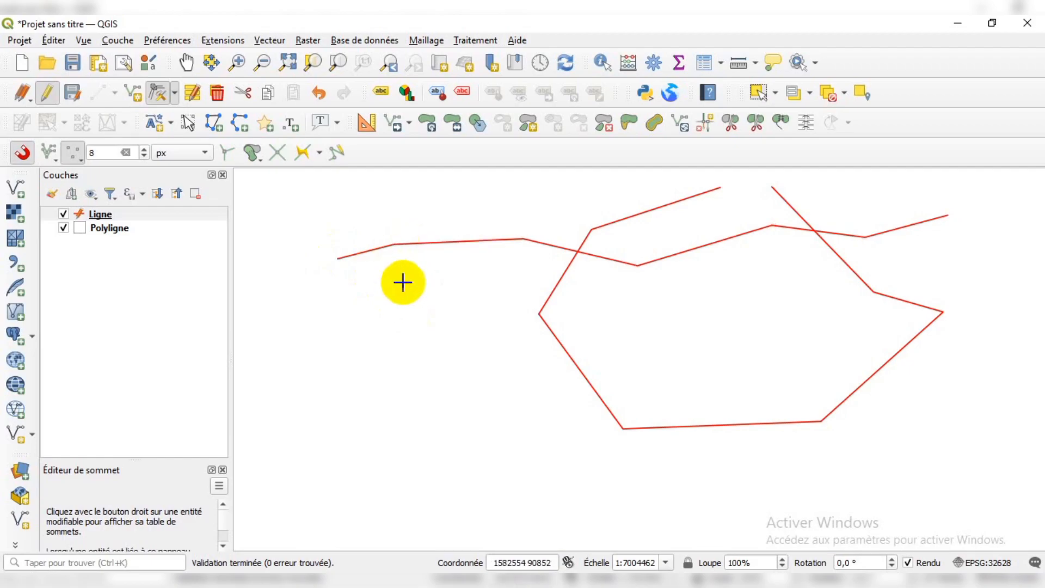
{"action": "left_click", "coordinate": [394, 244]}
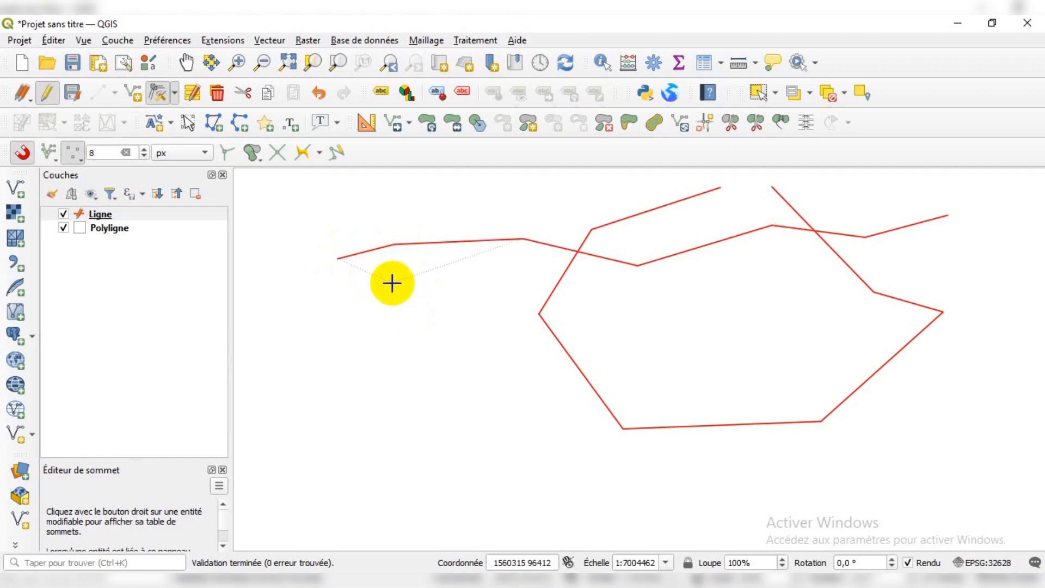
{"action": "left_click", "coordinate": [412, 337]}
{"action": "left_click", "coordinate": [524, 239]}
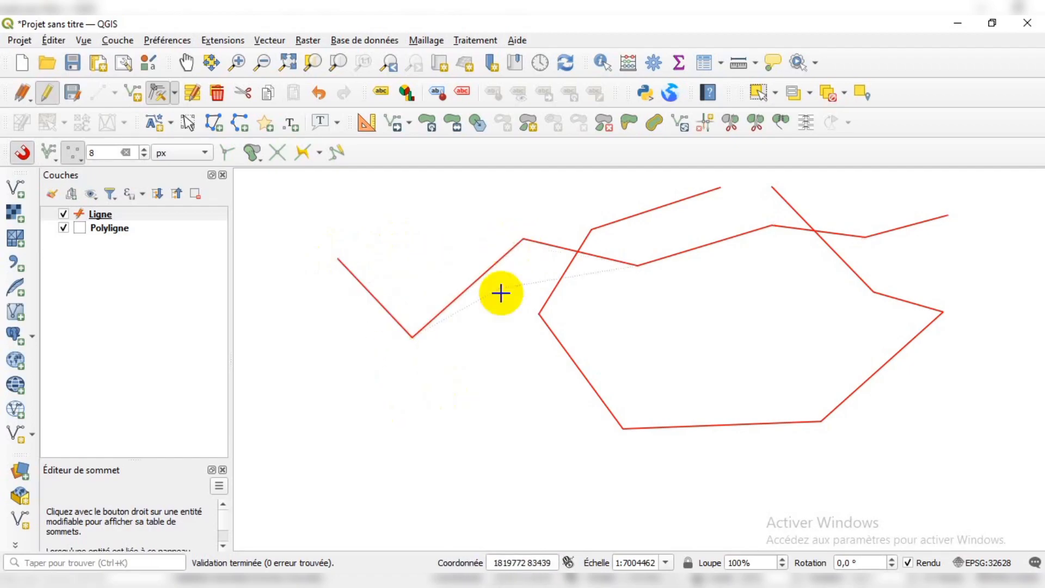
{"action": "left_click", "coordinate": [498, 390]}
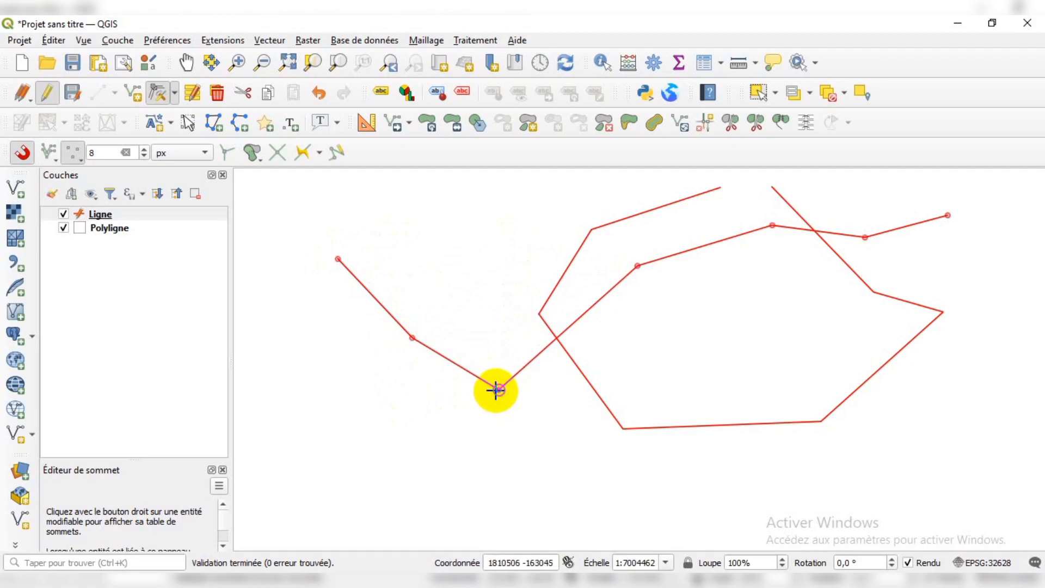
{"action": "left_click_drag", "start_coordinate": [497, 389], "coordinate": [452, 325]}
{"action": "left_click", "coordinate": [499, 389]}
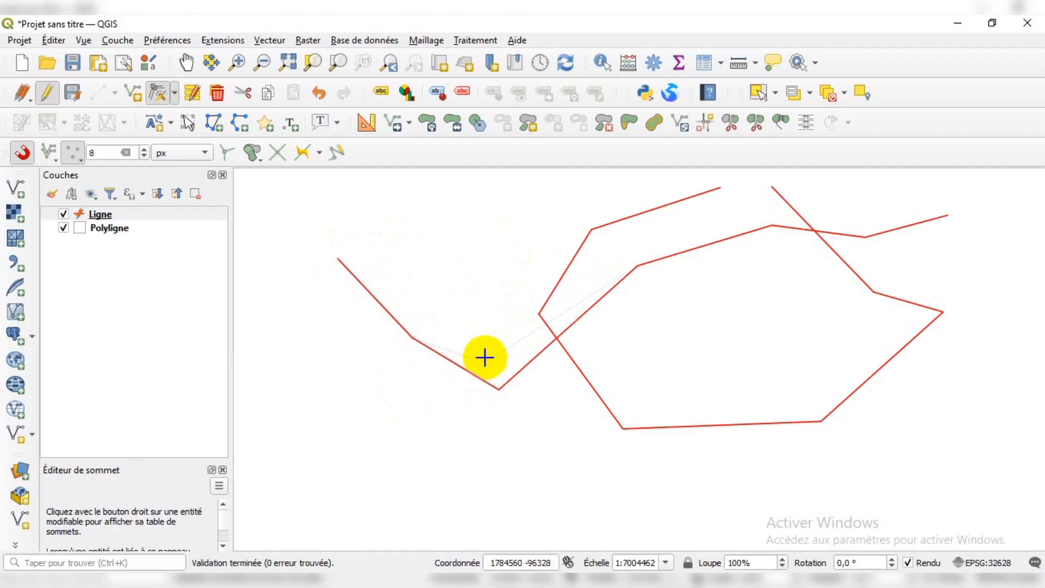
{"action": "left_click", "coordinate": [482, 338]}
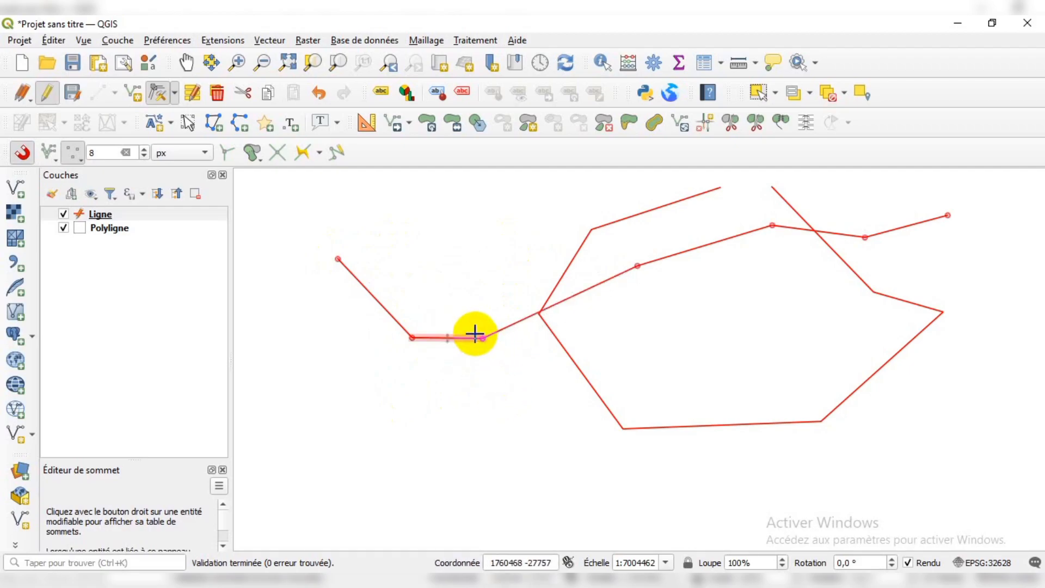
Step: Snap the crossing line's next three vertices to the bottom-left corner, the upper line's free end and the right line's second vertex
{"action": "left_click", "coordinate": [637, 268]}
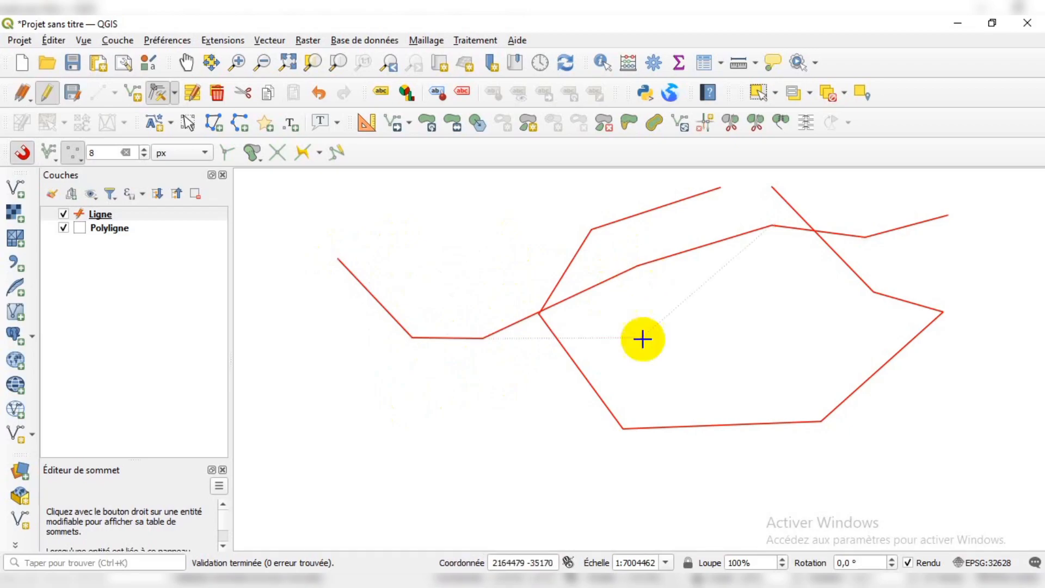
{"action": "left_click", "coordinate": [624, 431]}
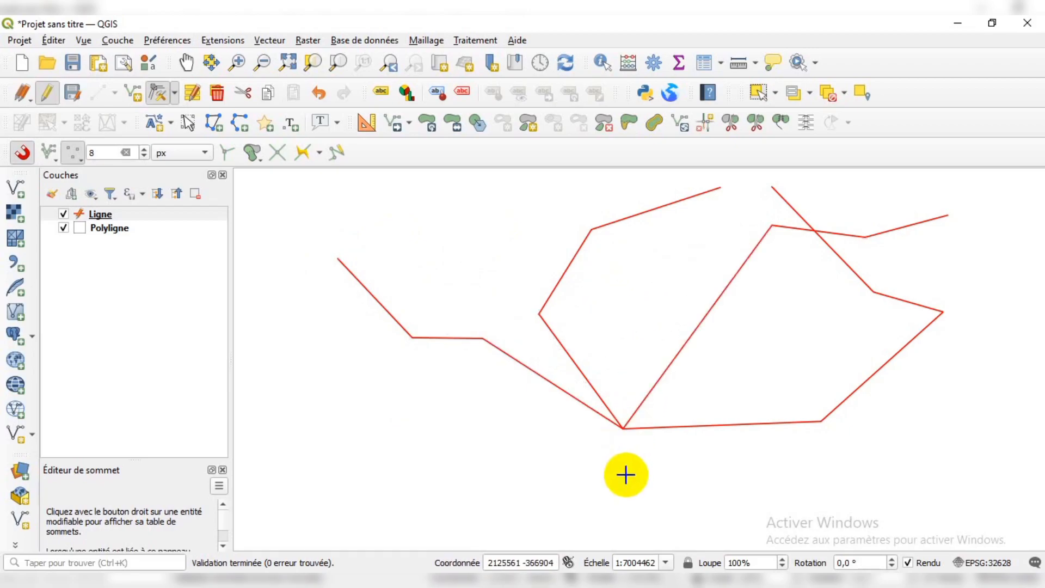
{"action": "left_click", "coordinate": [773, 225]}
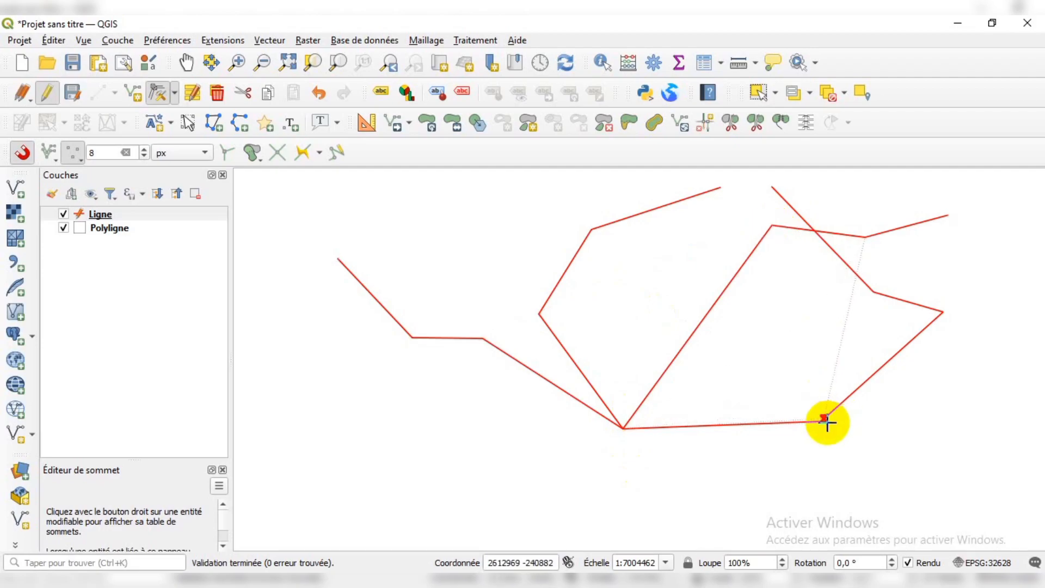
{"action": "left_click", "coordinate": [722, 189]}
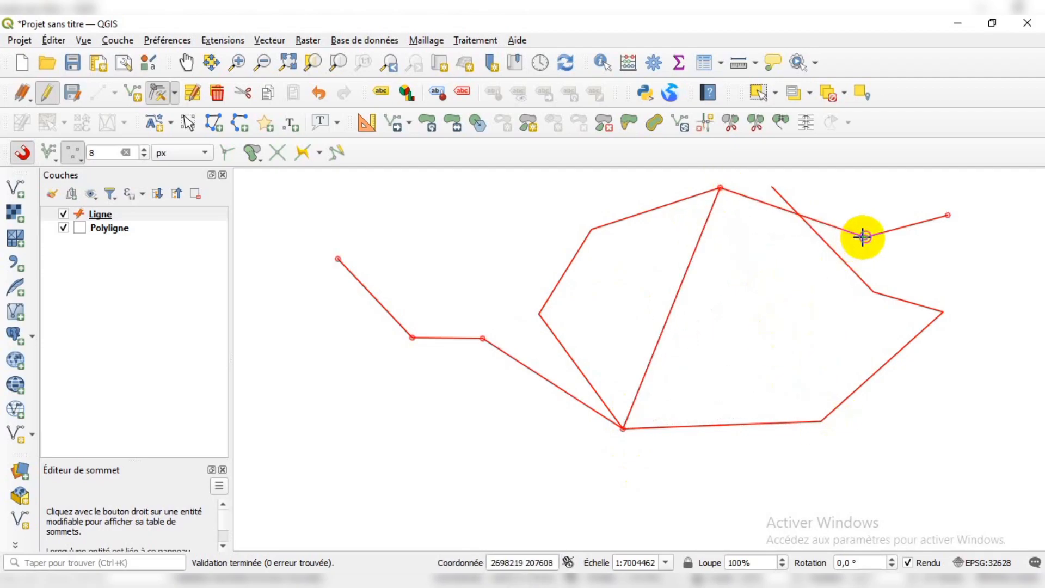
{"action": "left_click", "coordinate": [865, 237]}
{"action": "left_click", "coordinate": [874, 293]}
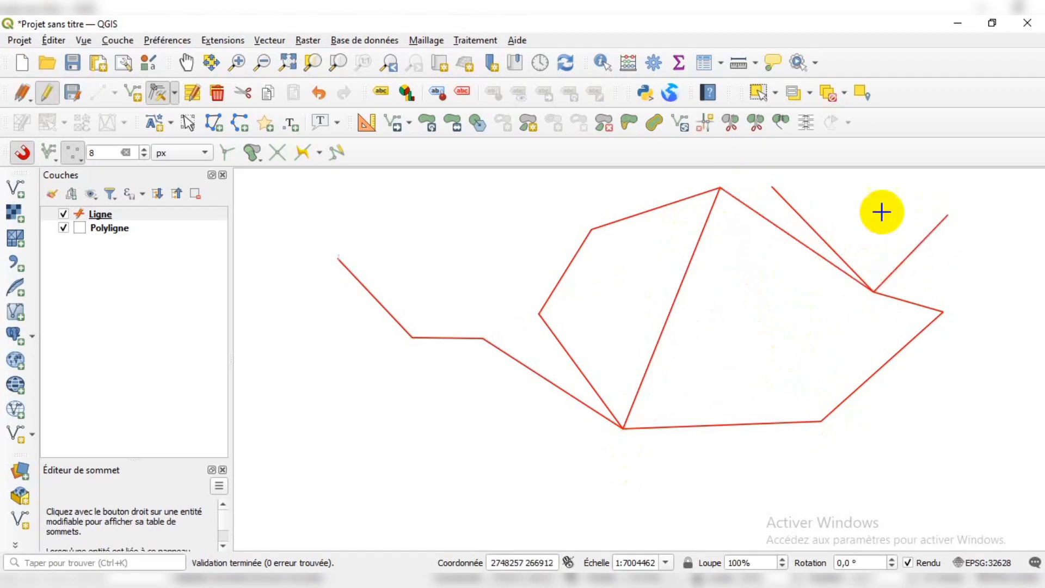
Step: Move the right line's free upper end to the right and the left line's upper corner outward to the left
{"action": "left_click", "coordinate": [904, 201]}
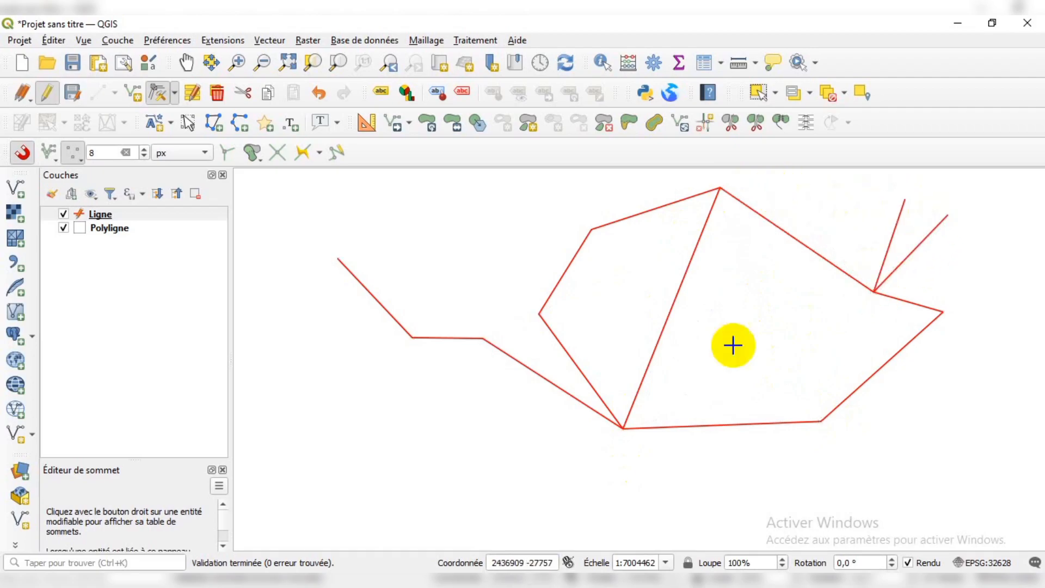
{"action": "left_click", "coordinate": [594, 231]}
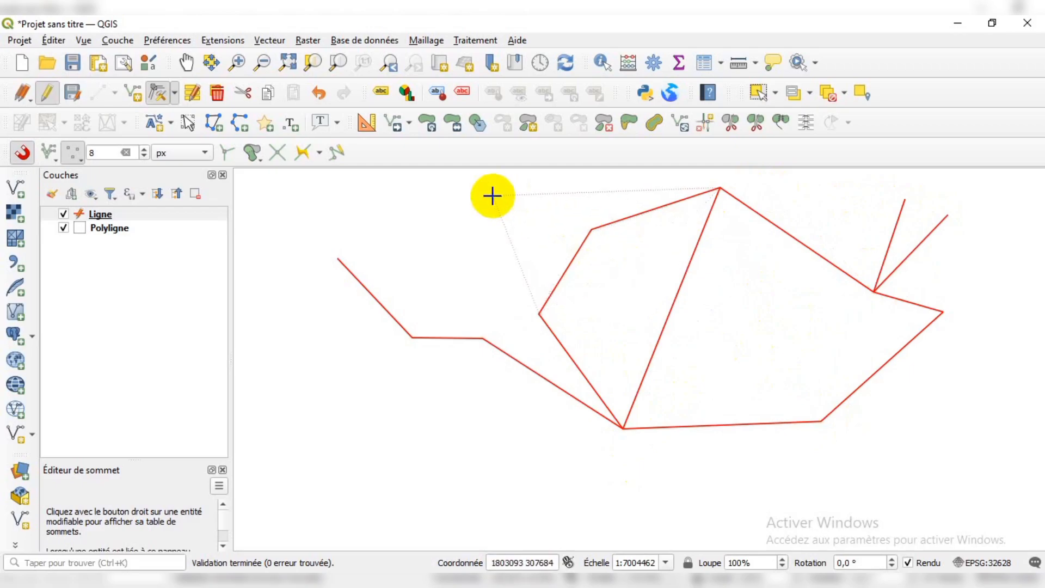
{"action": "left_click", "coordinate": [511, 234]}
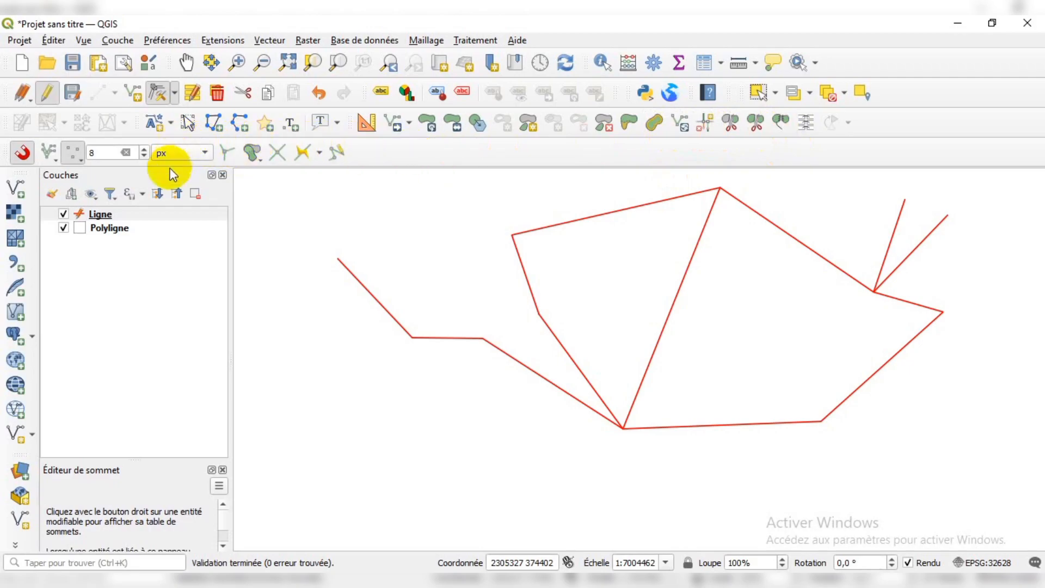
Step: Show the advanced digitizing settings and the vertex editor's guidance, and close both
{"action": "left_click", "coordinate": [368, 123]}
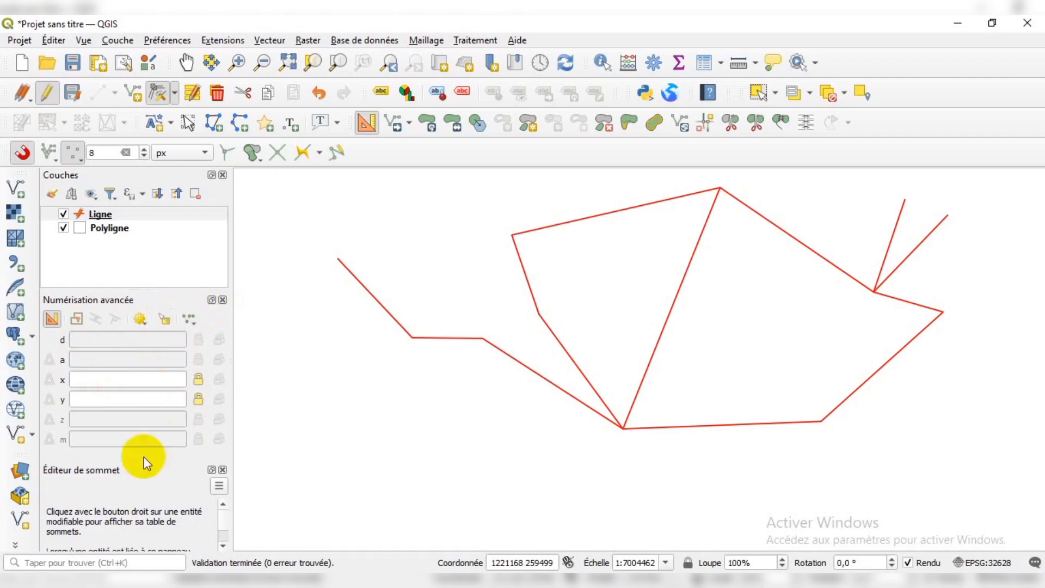
{"action": "scroll", "coordinate": [151, 521], "scroll_direction": "down", "scroll_amount": 1}
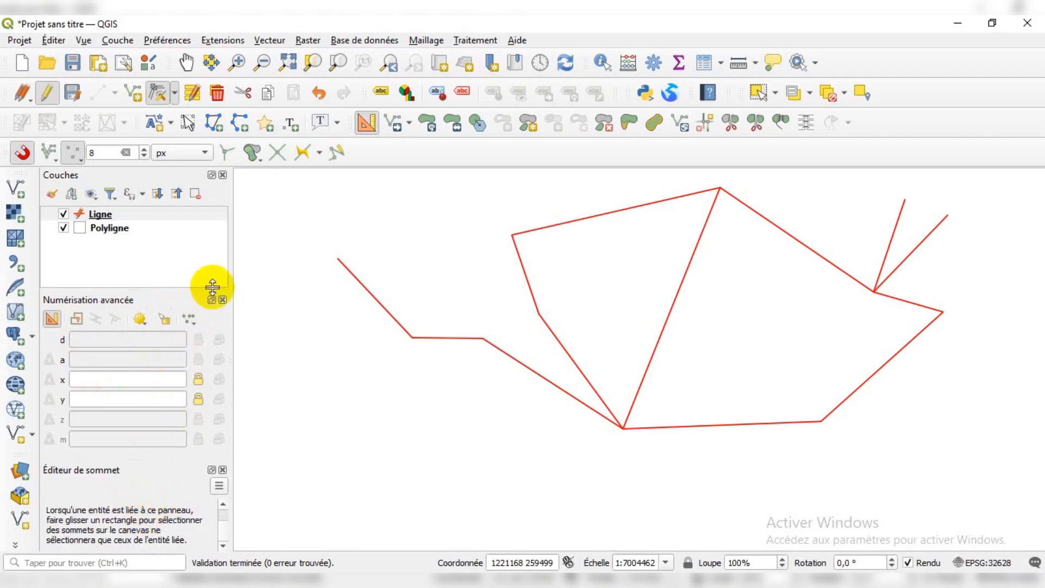
{"action": "left_click", "coordinate": [222, 299]}
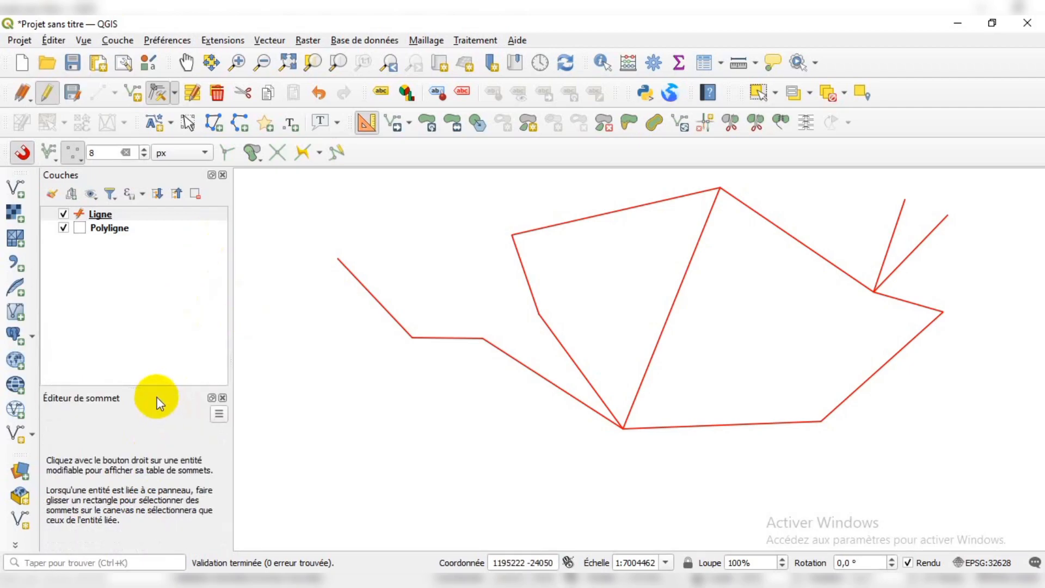
{"action": "left_click", "coordinate": [222, 398]}
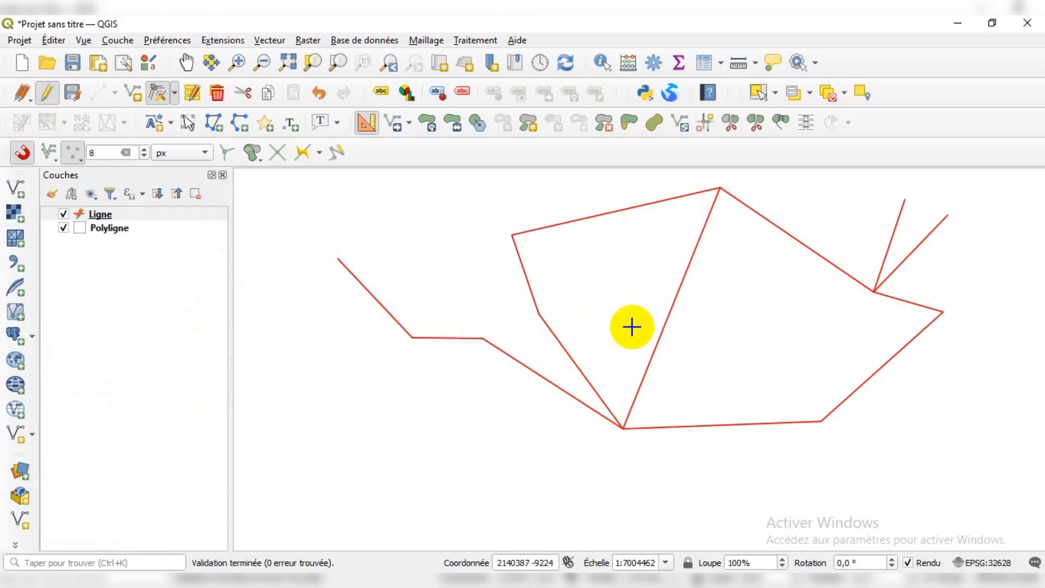
Step: Save the vertex edits and end editing of the Ligne layer
{"action": "left_click", "coordinate": [737, 133]}
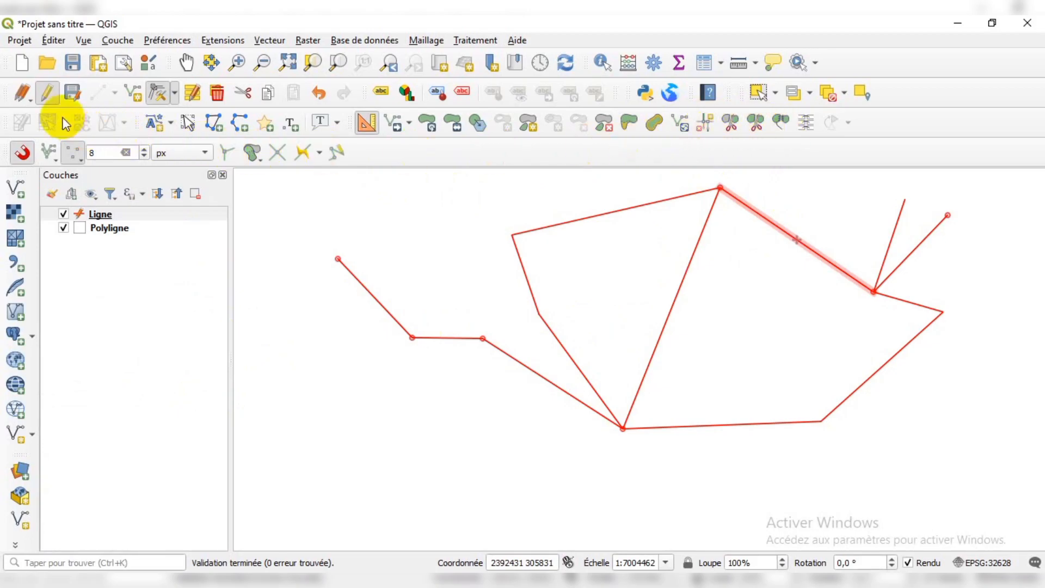
{"action": "left_click", "coordinate": [73, 93]}
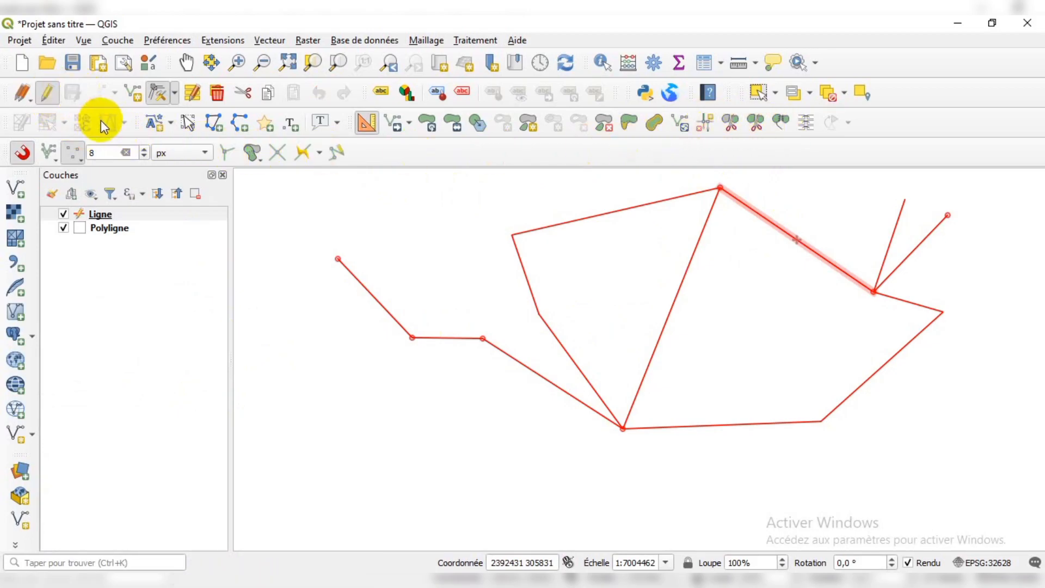
{"action": "left_click", "coordinate": [112, 228]}
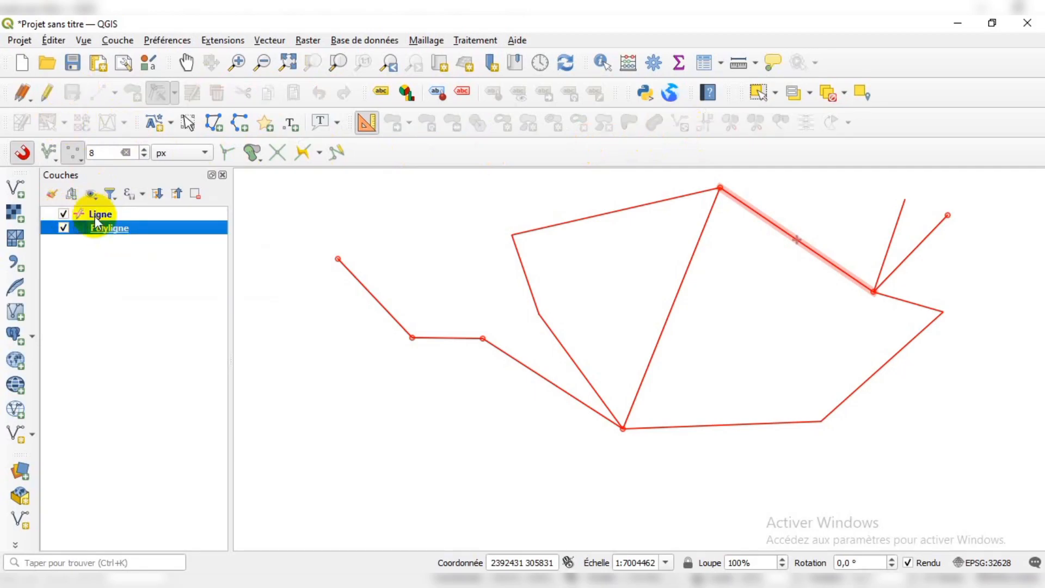
{"action": "left_click", "coordinate": [94, 215]}
{"action": "left_click", "coordinate": [47, 97]}
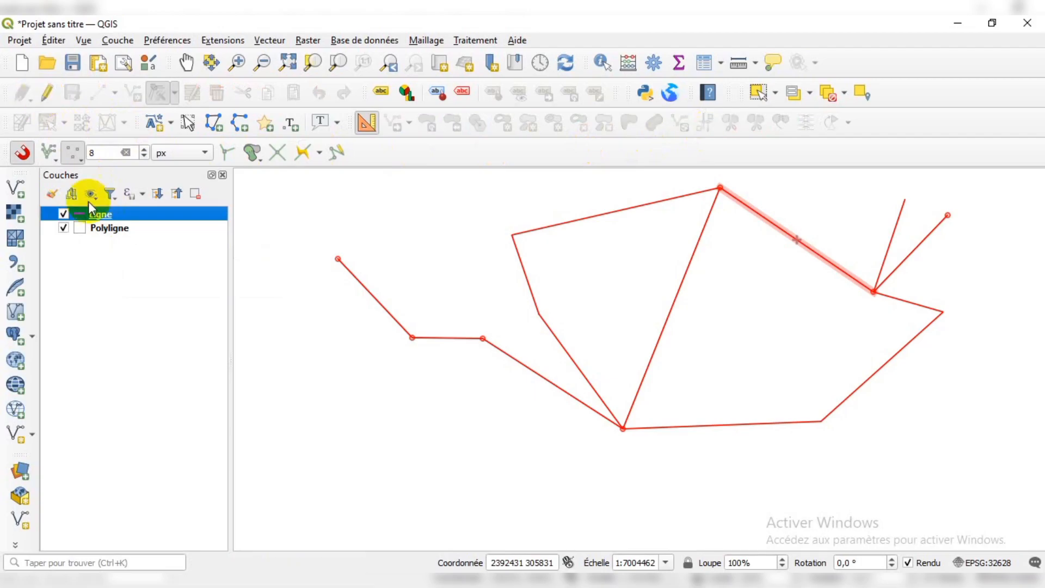
Step: Make Polyligne the active layer and hide the Ligne layer
{"action": "left_click", "coordinate": [101, 231]}
{"action": "left_click", "coordinate": [63, 213]}
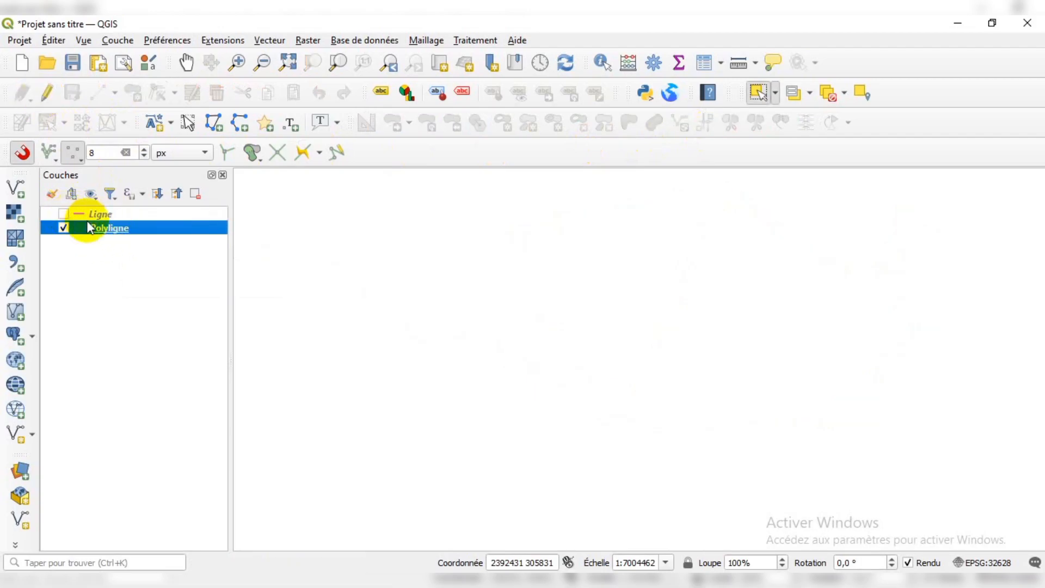
Step: Start editing the Polyligne layer and draw a four-sided polygon across the upper map area, accepting it with an empty id
{"action": "left_click", "coordinate": [49, 94]}
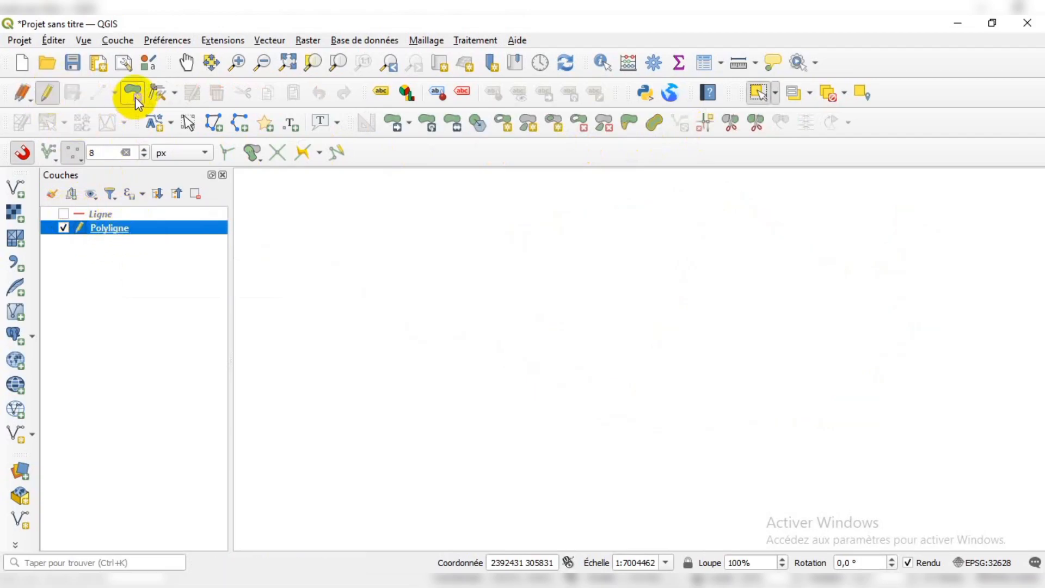
{"action": "left_click", "coordinate": [133, 94]}
{"action": "left_click", "coordinate": [387, 213]}
{"action": "left_click", "coordinate": [710, 196]}
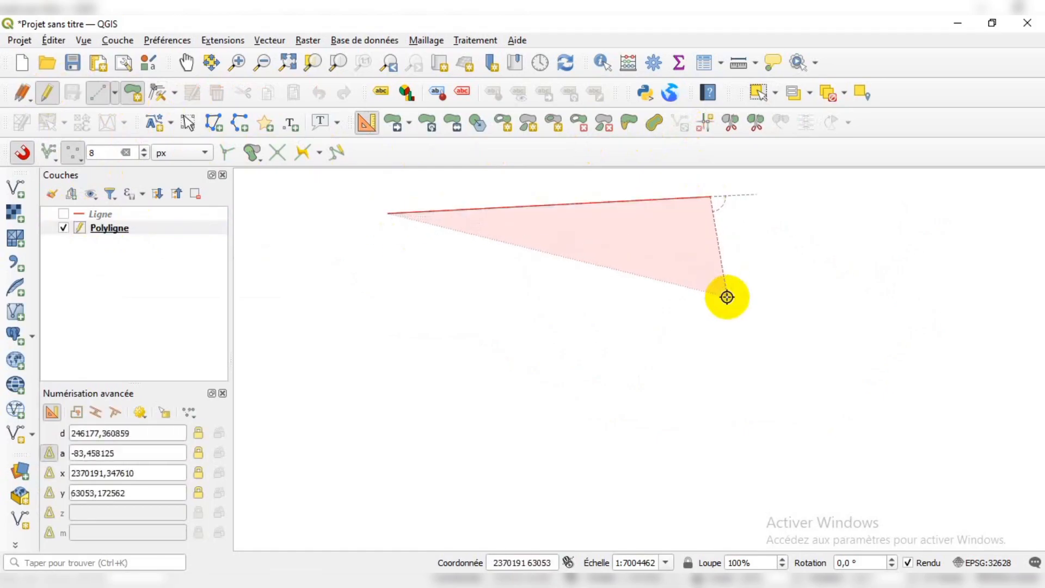
{"action": "left_click", "coordinate": [728, 298]}
{"action": "left_click", "coordinate": [514, 312]}
{"action": "right_click", "coordinate": [515, 311]}
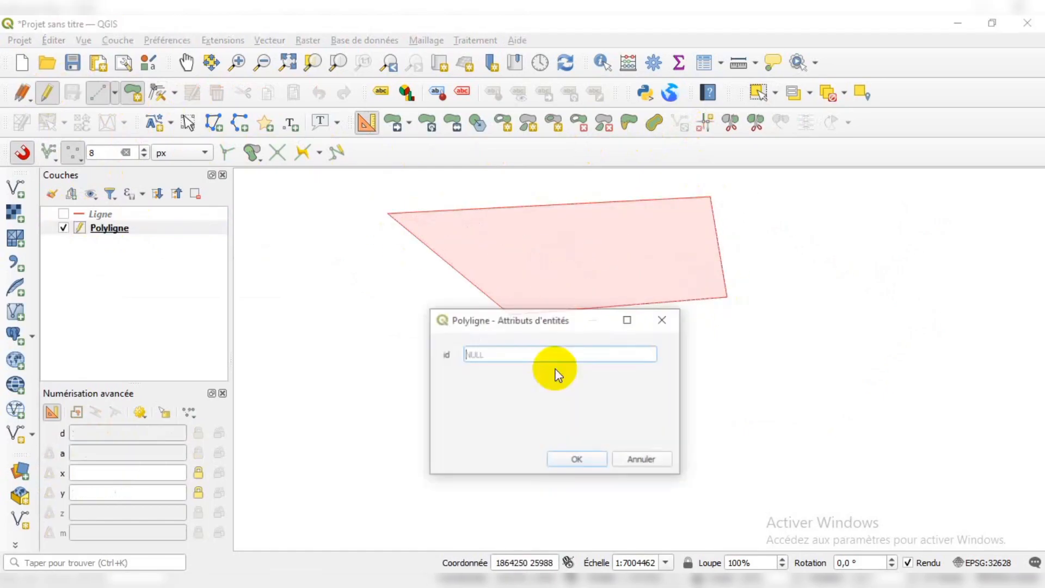
{"action": "left_click", "coordinate": [577, 460]}
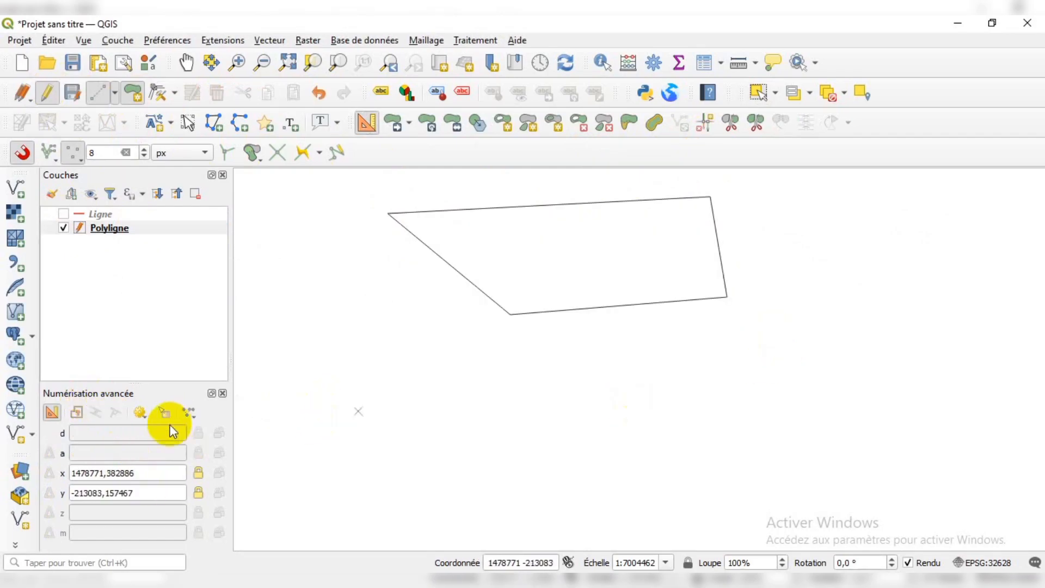
Step: Draw a thin triangle below and right of the quadrilateral, locking its second side's angle at -37,403162, and accept it with an empty id
{"action": "left_click", "coordinate": [859, 284]}
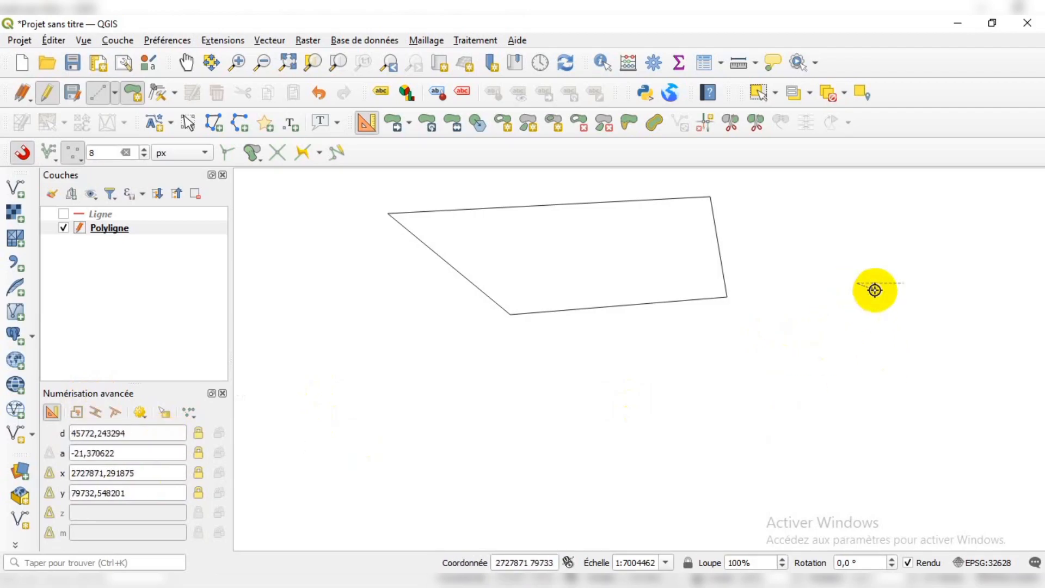
{"action": "left_click", "coordinate": [808, 339]}
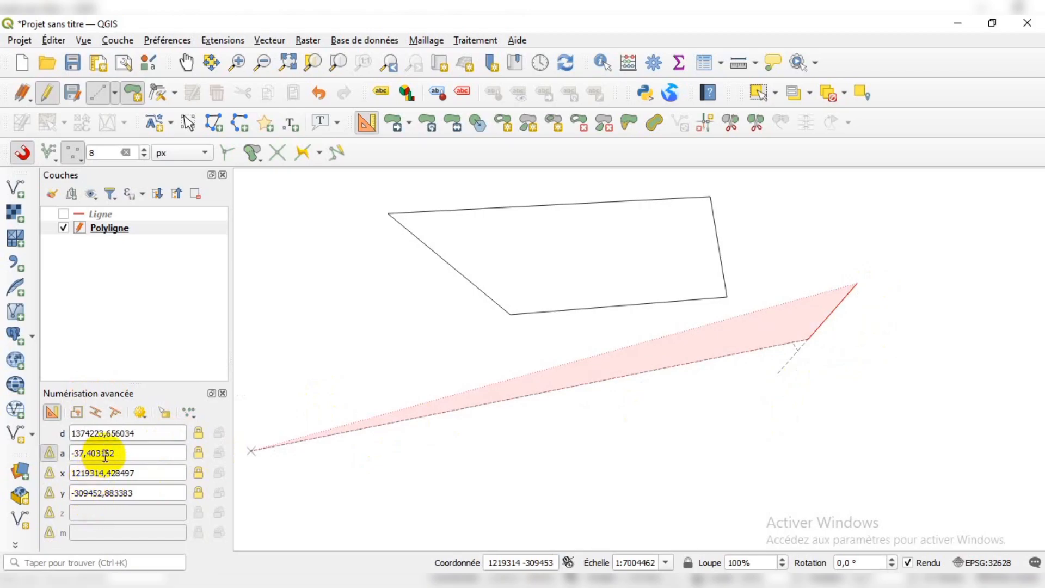
{"action": "left_click", "coordinate": [198, 455]}
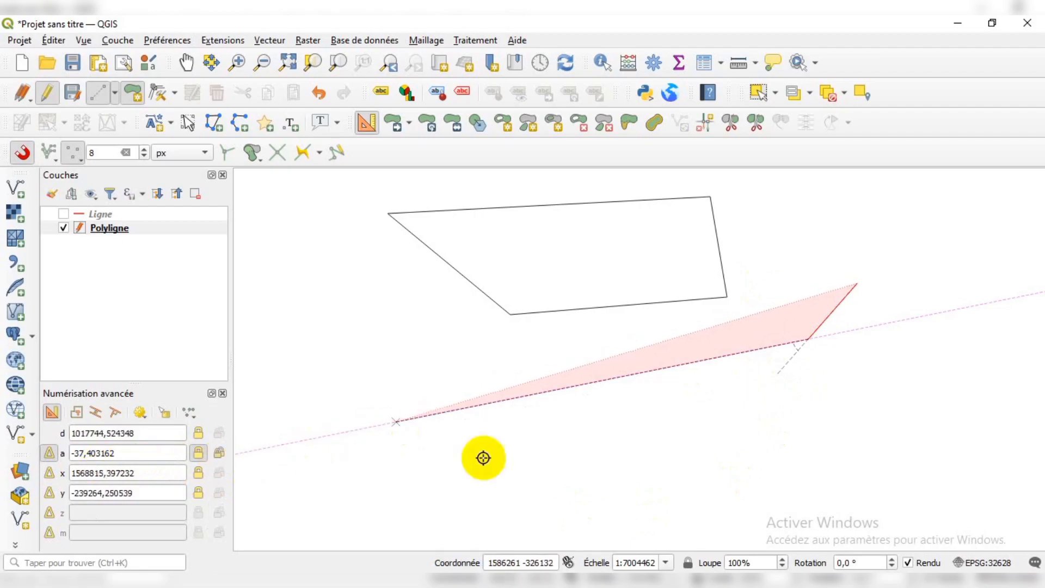
{"action": "left_click", "coordinate": [571, 401]}
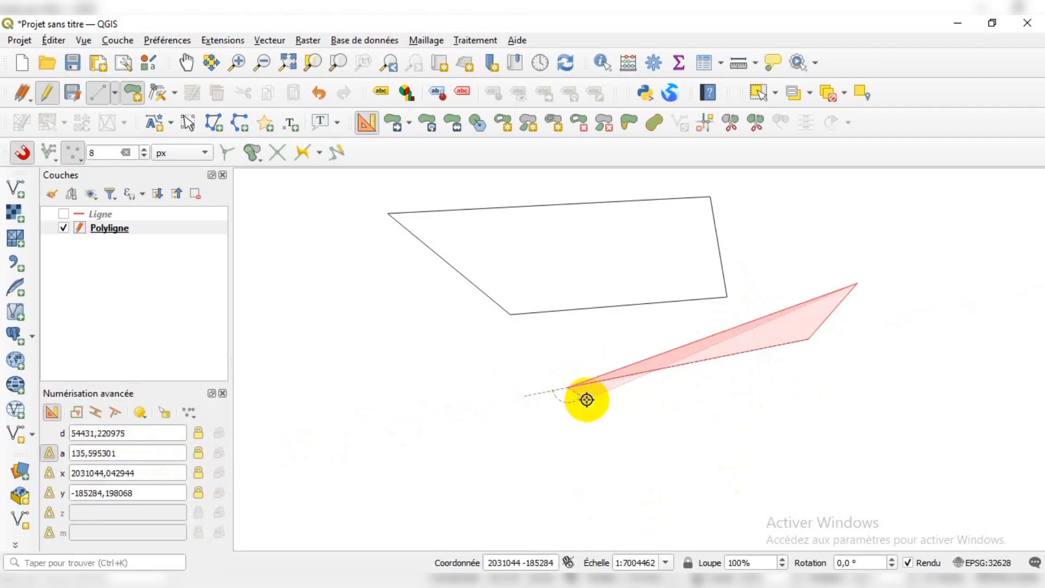
{"action": "right_click", "coordinate": [593, 400]}
{"action": "left_click", "coordinate": [579, 488]}
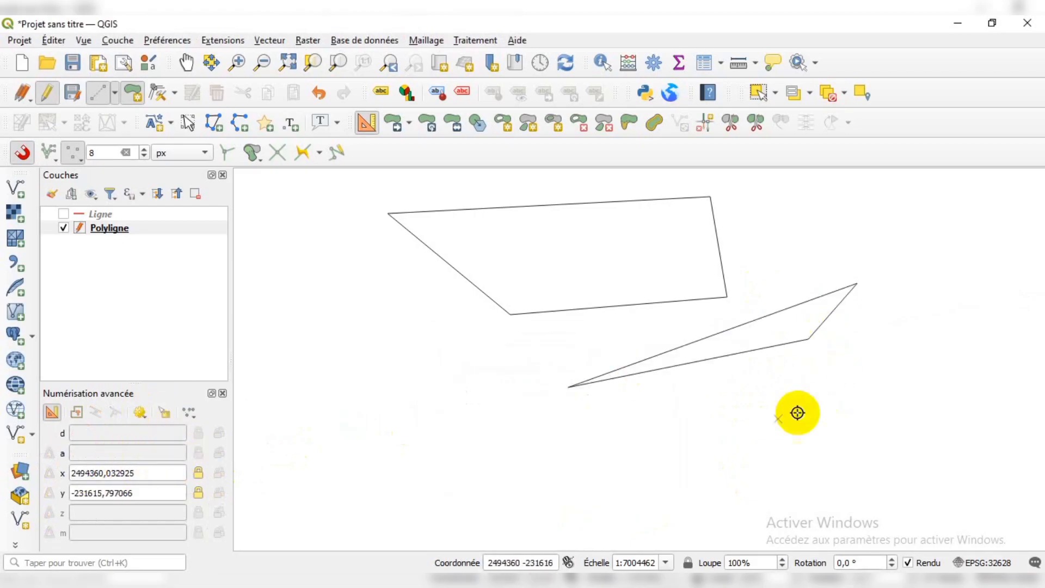
Step: Select the thin triangle and save the Polyligne layer's edits
{"action": "left_click", "coordinate": [757, 91]}
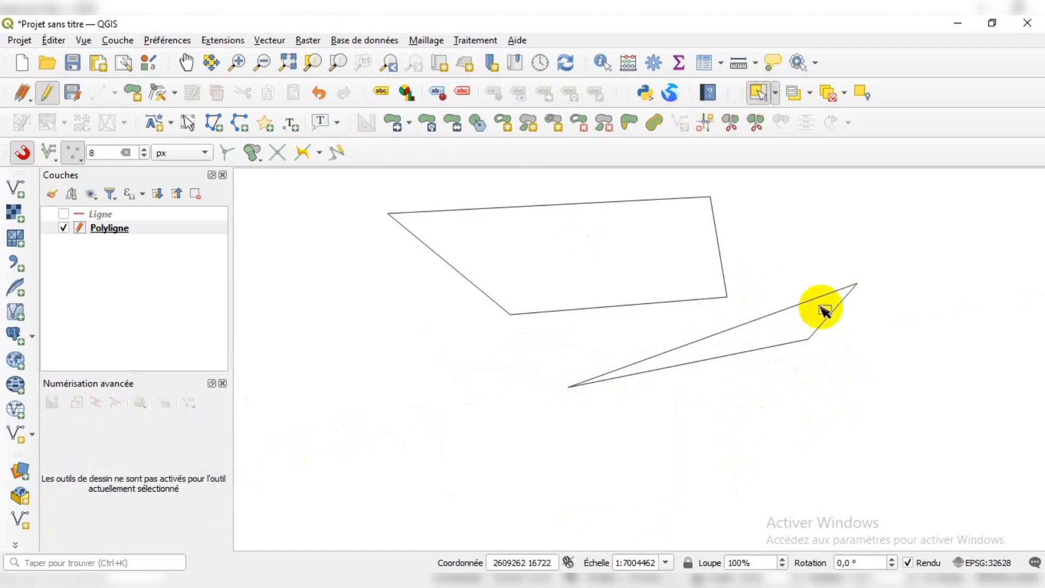
{"action": "left_click", "coordinate": [815, 338]}
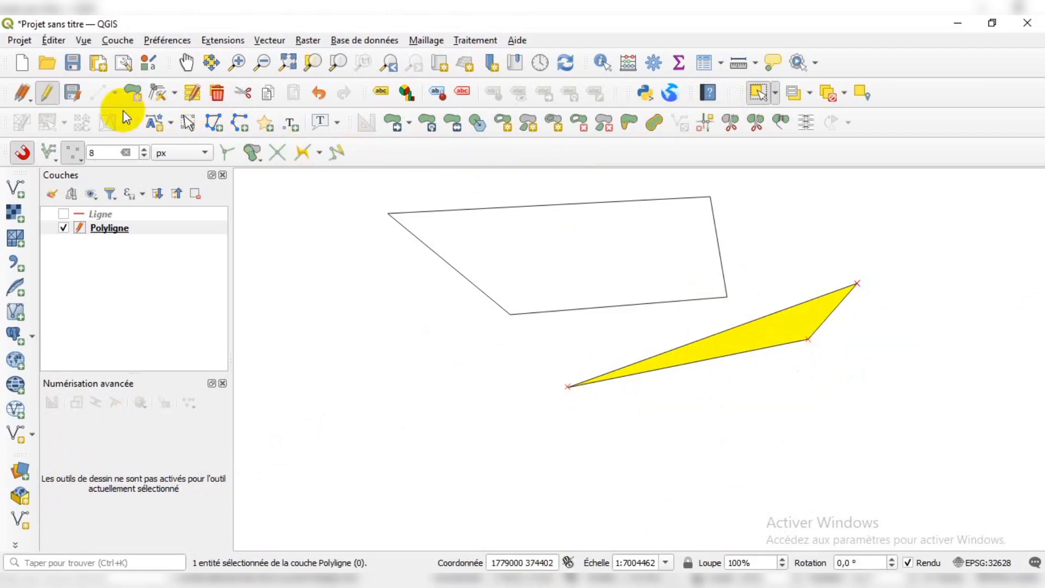
{"action": "left_click", "coordinate": [76, 94]}
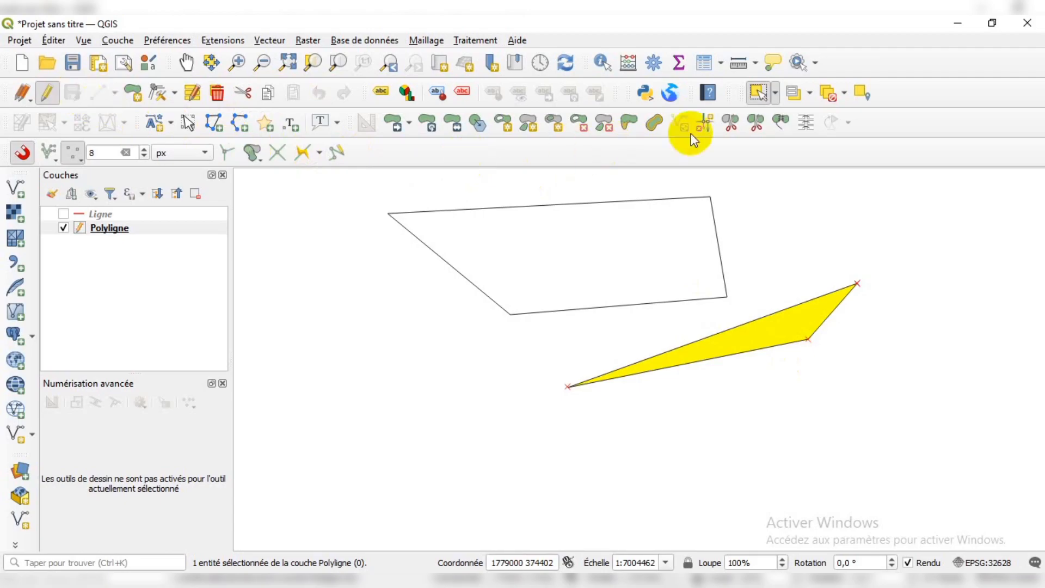
Step: End and restart editing of the Polyligne layer, and clear the feature selection
{"action": "left_click", "coordinate": [47, 93]}
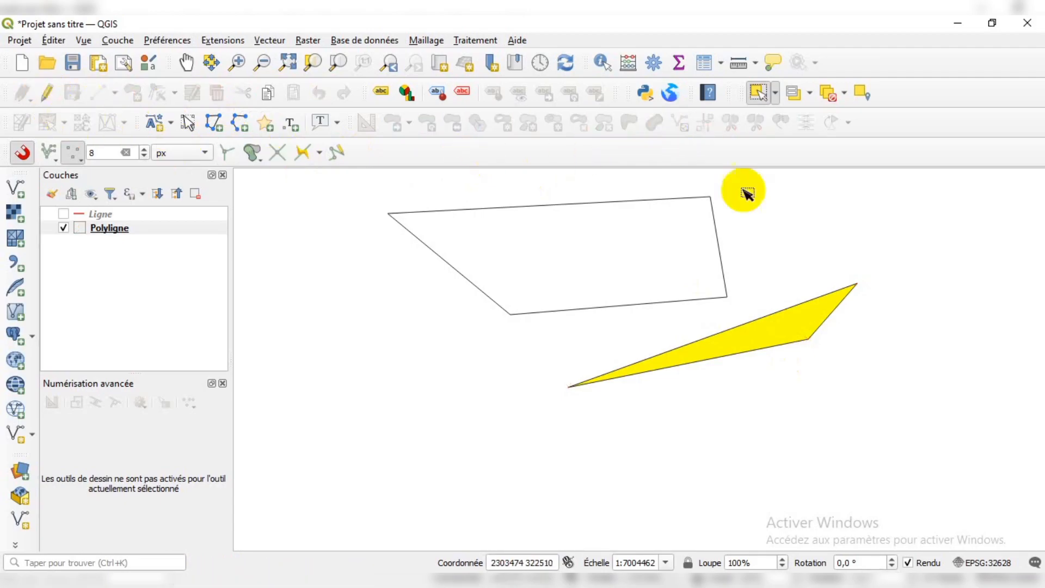
{"action": "left_click", "coordinate": [126, 229]}
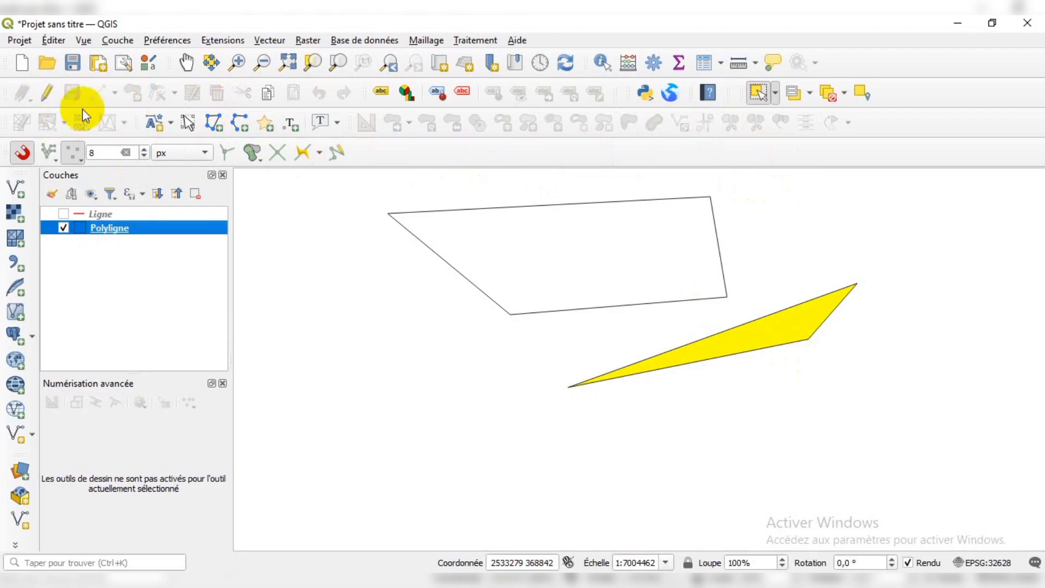
{"action": "left_click", "coordinate": [48, 92]}
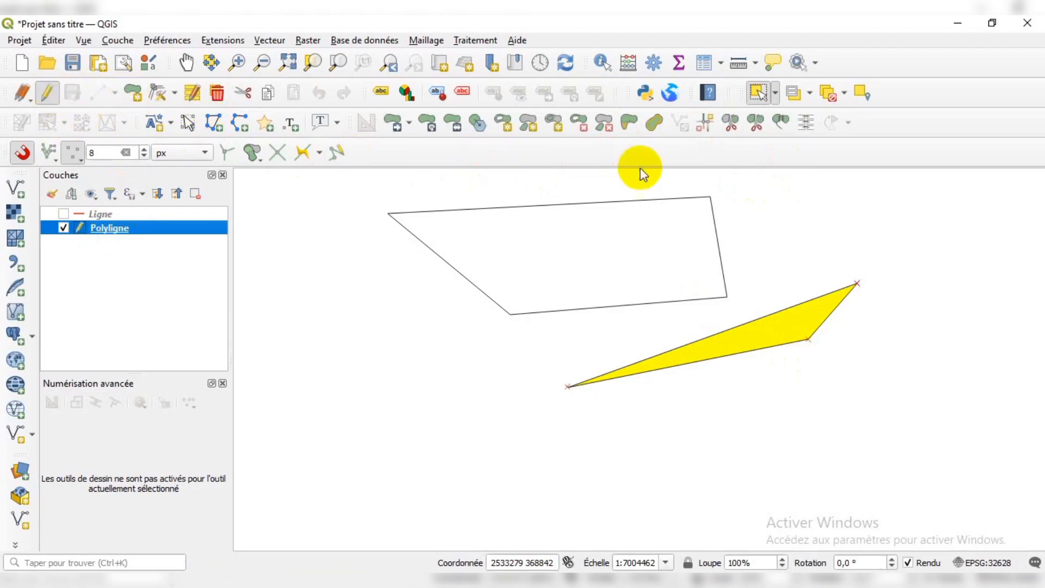
{"action": "left_click", "coordinate": [827, 95]}
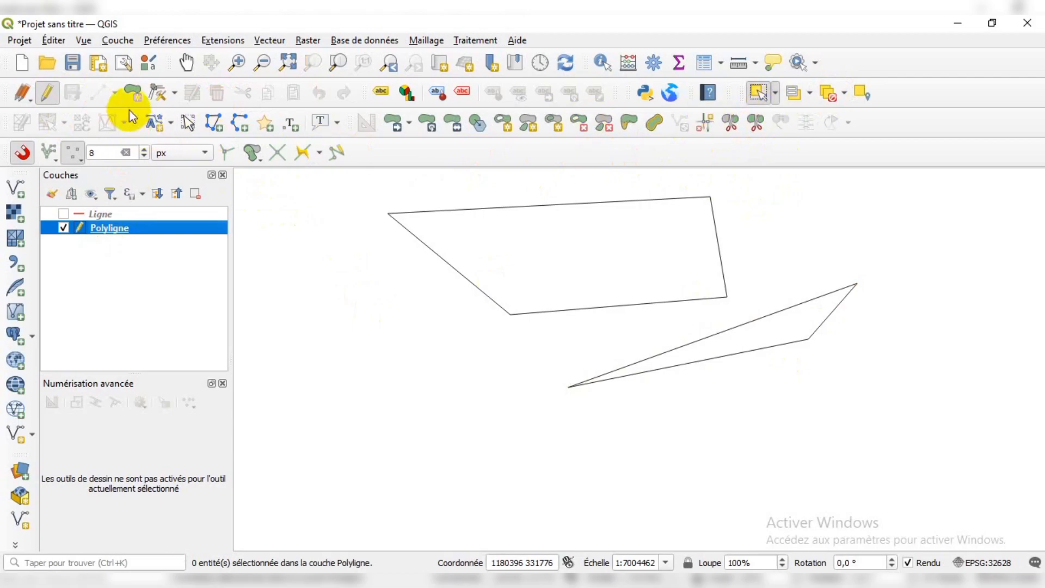
Step: Draw a triangle left of the quadrilateral with its first side's angle locked at 90°, and accept it with an empty id
{"action": "left_click", "coordinate": [139, 98]}
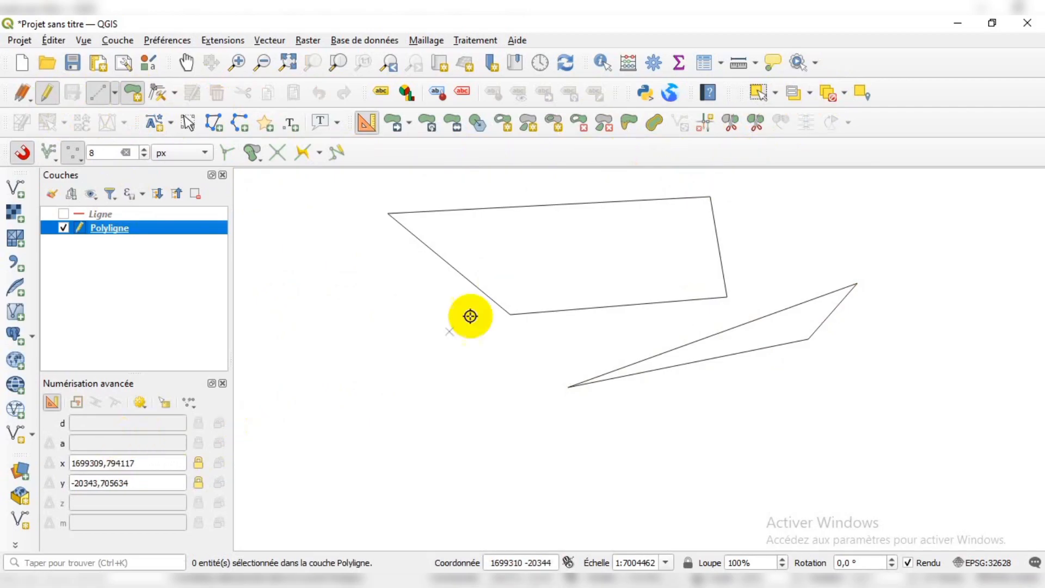
{"action": "left_click", "coordinate": [345, 323]}
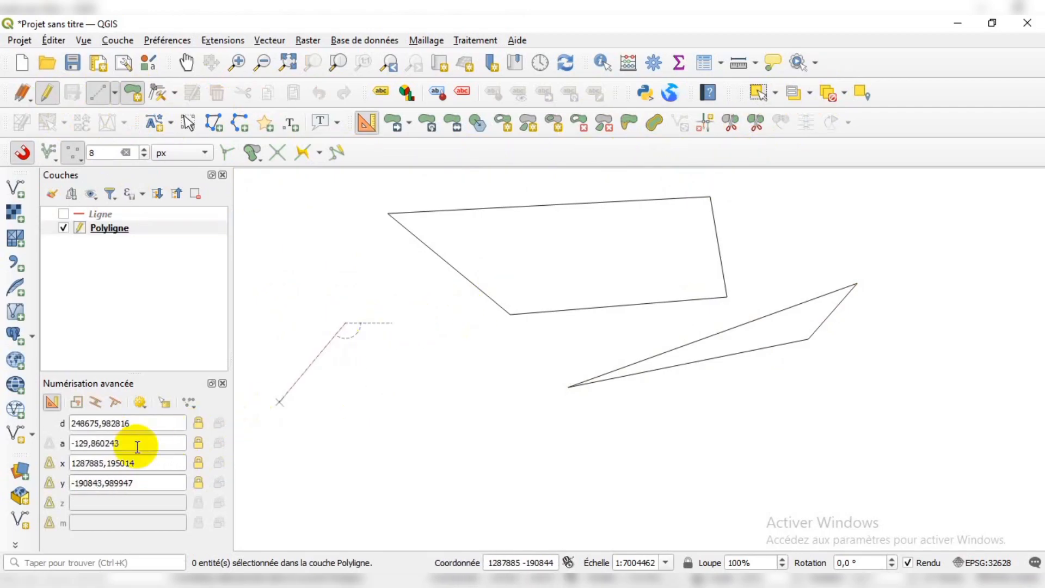
{"action": "left_click_drag", "start_coordinate": [132, 443], "coordinate": [53, 446]}
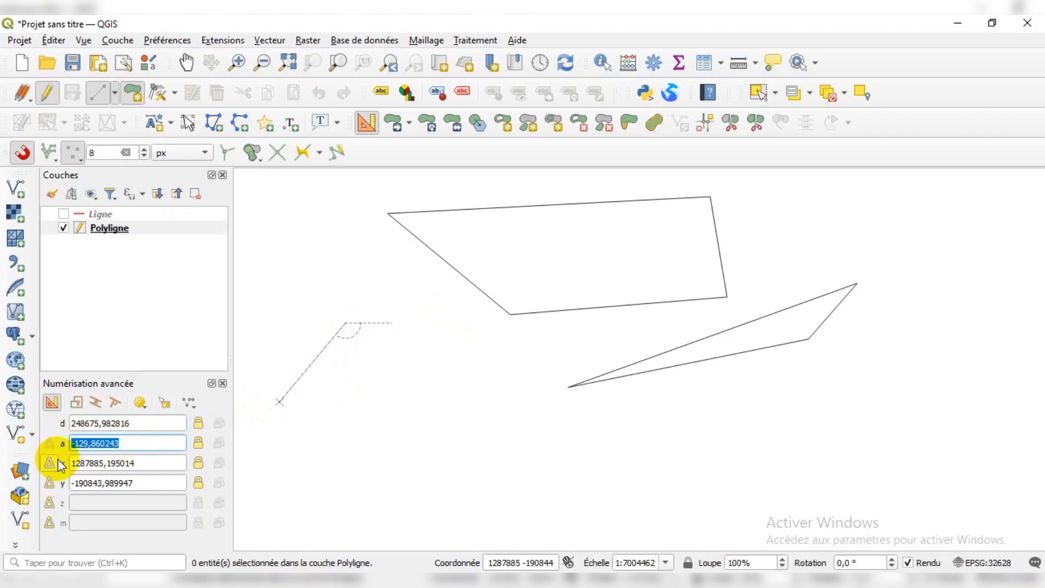
{"action": "type", "text": "90"}
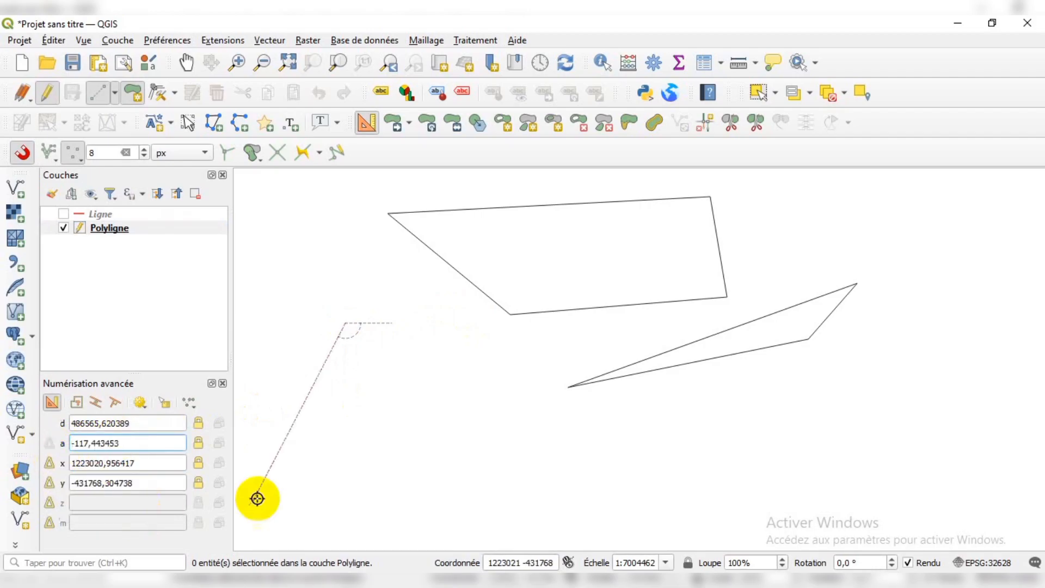
{"action": "left_click_drag", "start_coordinate": [141, 445], "coordinate": [55, 444]}
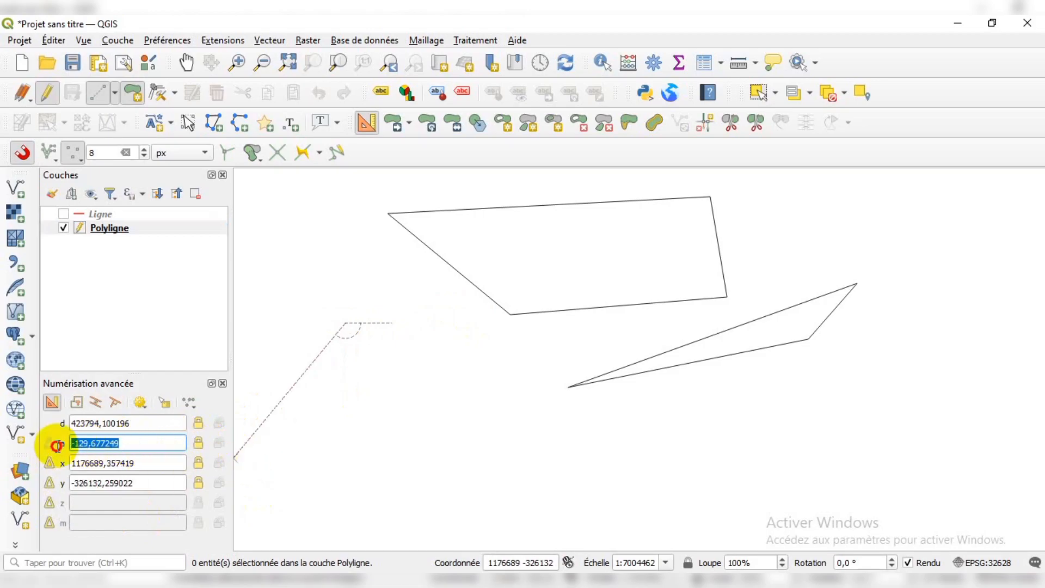
{"action": "type", "text": "90"}
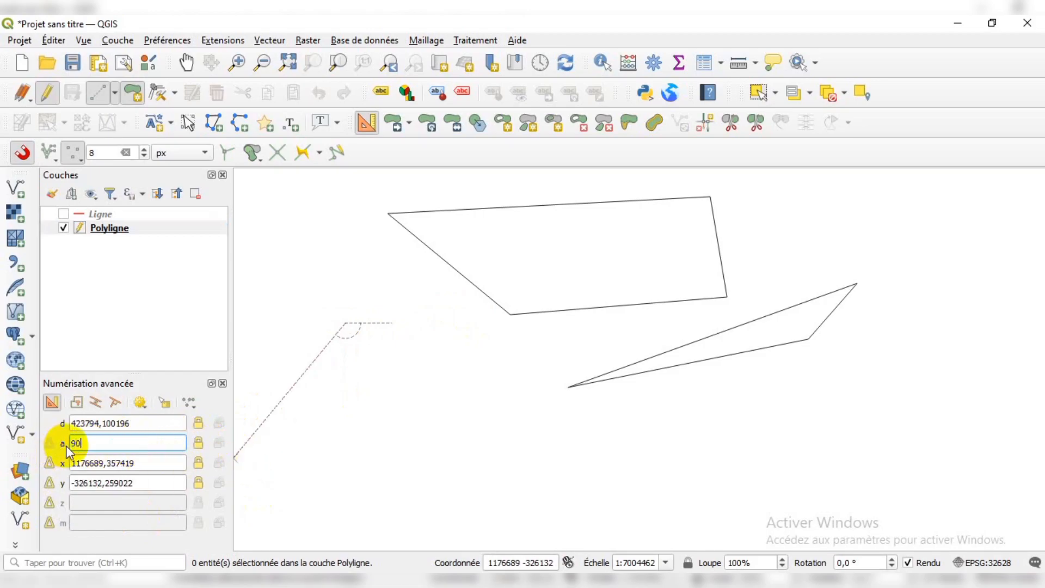
{"action": "left_click", "coordinate": [198, 443]}
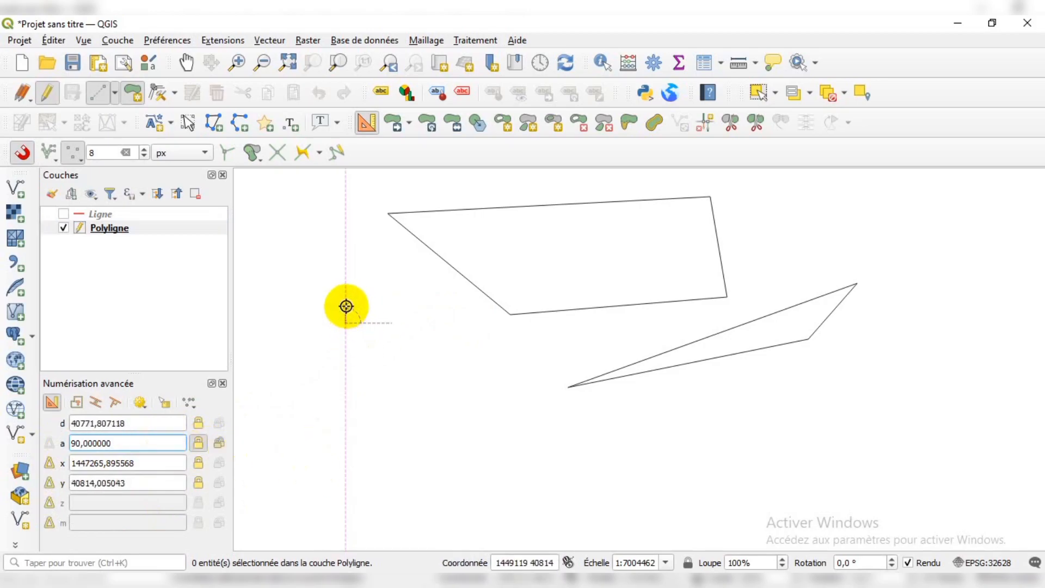
{"action": "left_click", "coordinate": [351, 200]}
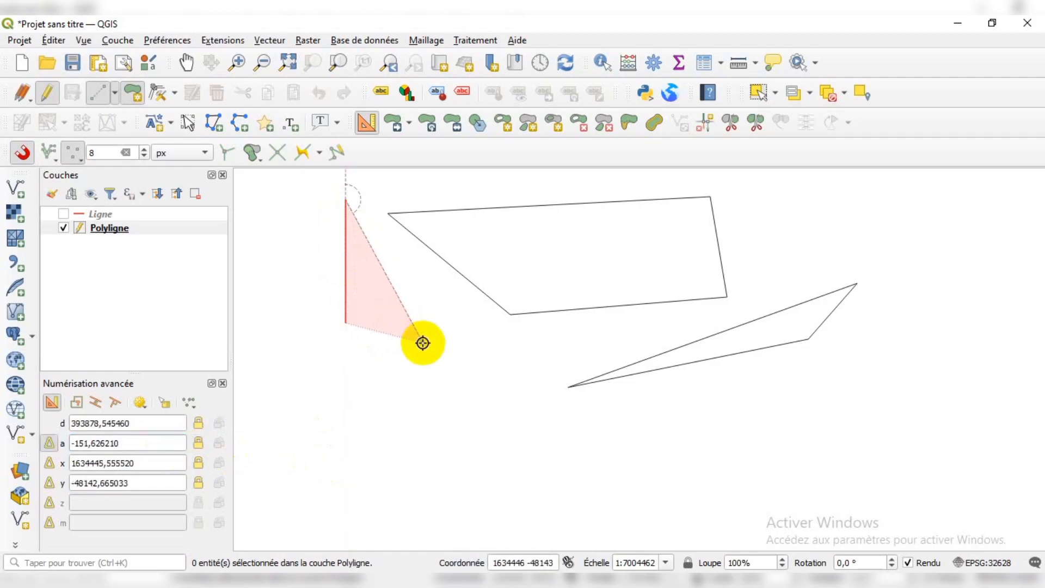
{"action": "left_click", "coordinate": [440, 325]}
{"action": "right_click", "coordinate": [441, 325]}
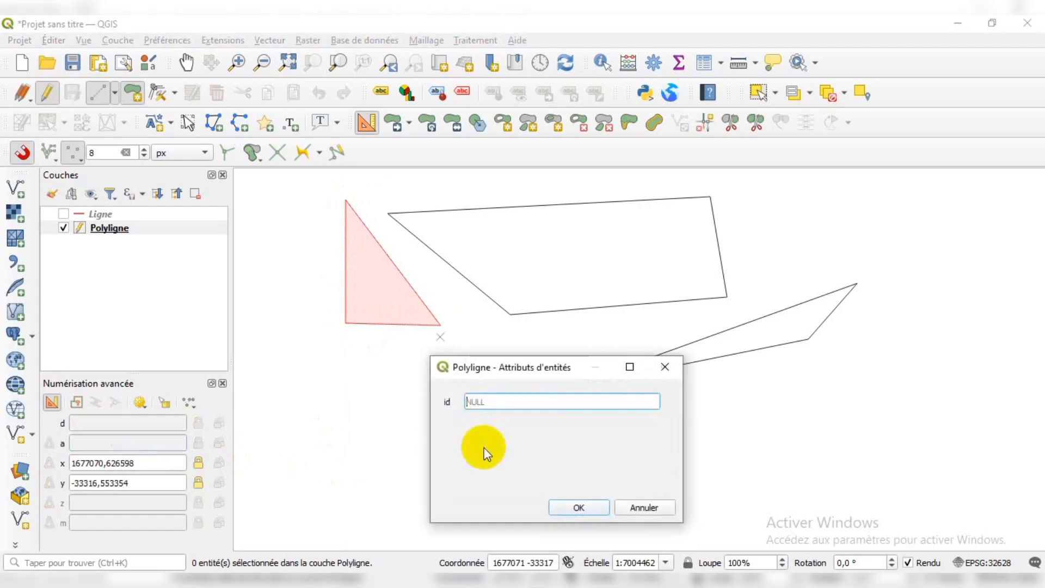
{"action": "left_click", "coordinate": [562, 501]}
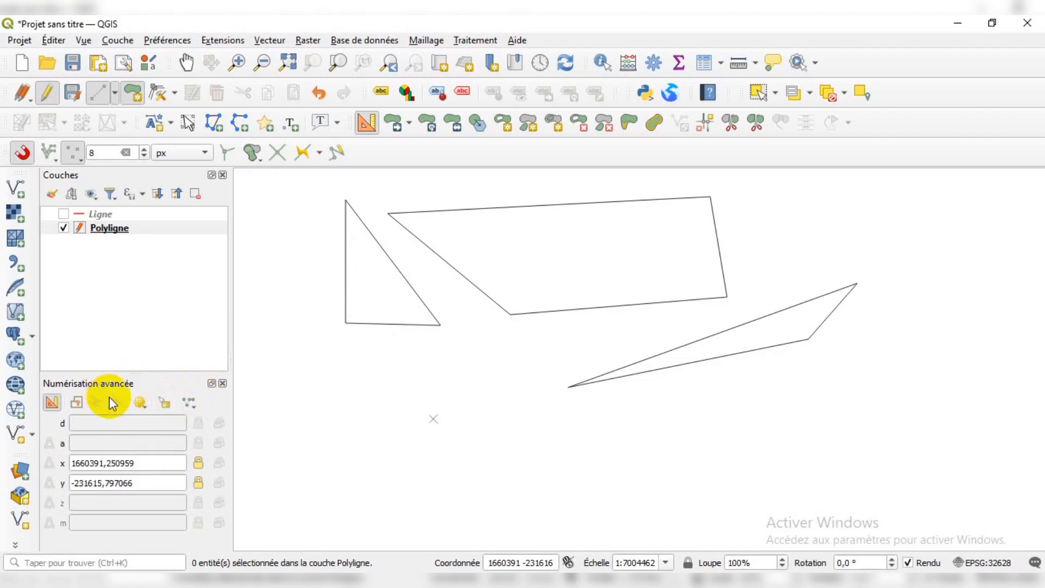
Step: Use the Vertex Tool to move the thin triangle's lower edge downward and to the right
{"action": "left_click", "coordinate": [223, 384]}
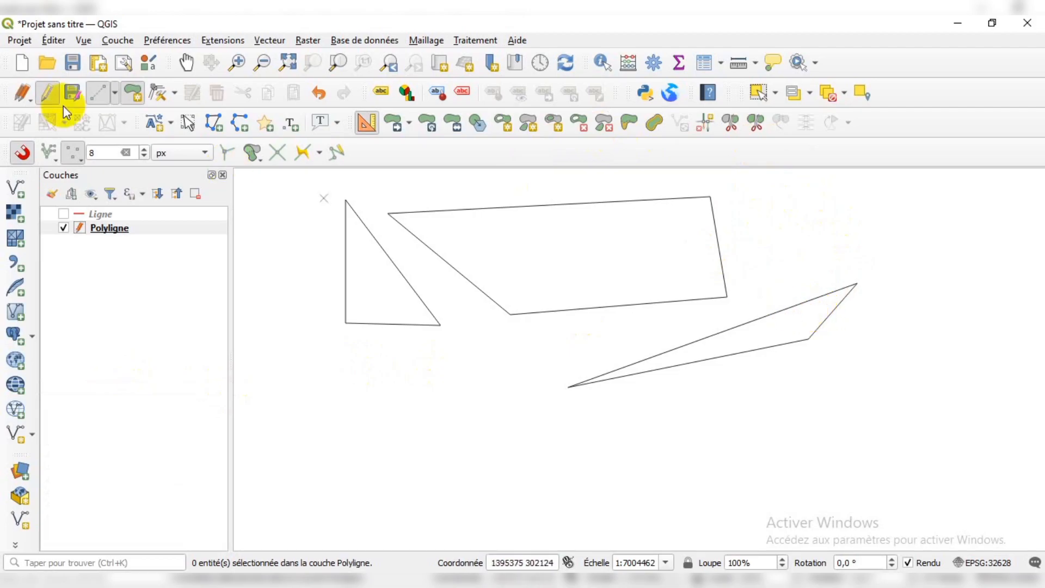
{"action": "left_click", "coordinate": [158, 94]}
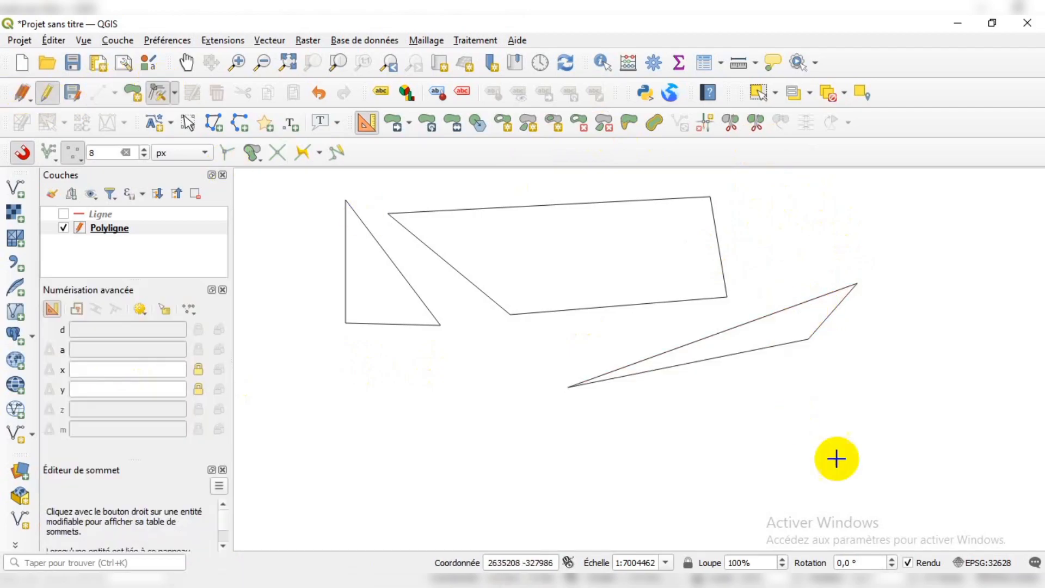
{"action": "left_click", "coordinate": [750, 352]}
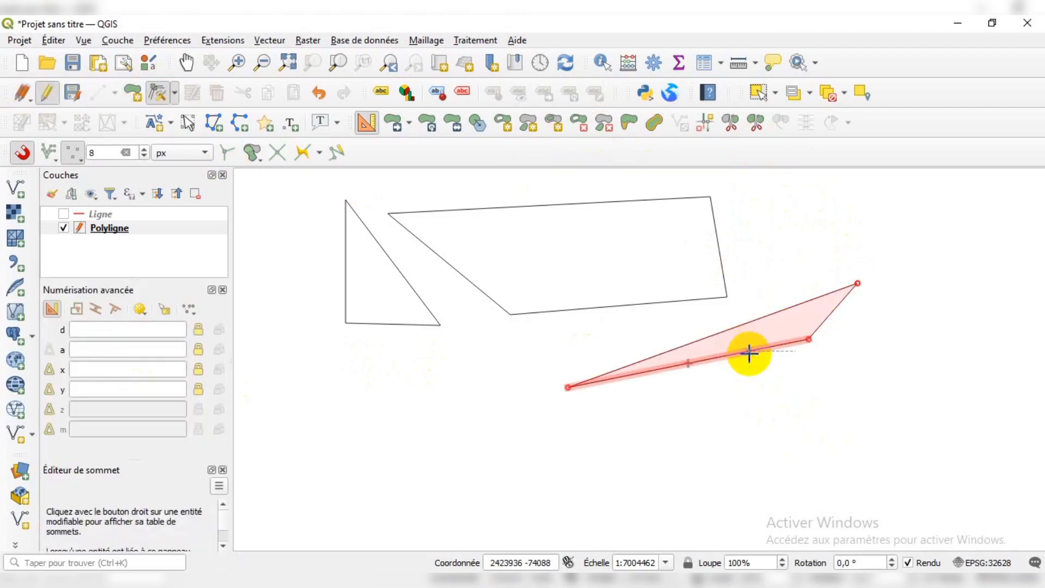
{"action": "left_click", "coordinate": [844, 406]}
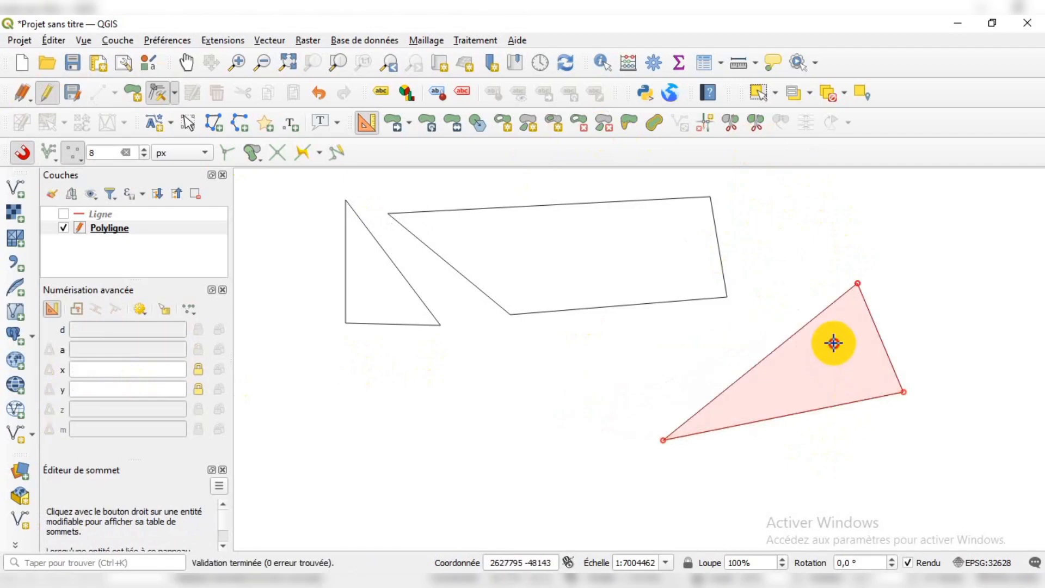
Step: Move the reshaped triangle's left vertex up and to the left, and its upper vertex down below the other two
{"action": "left_click", "coordinate": [663, 440]}
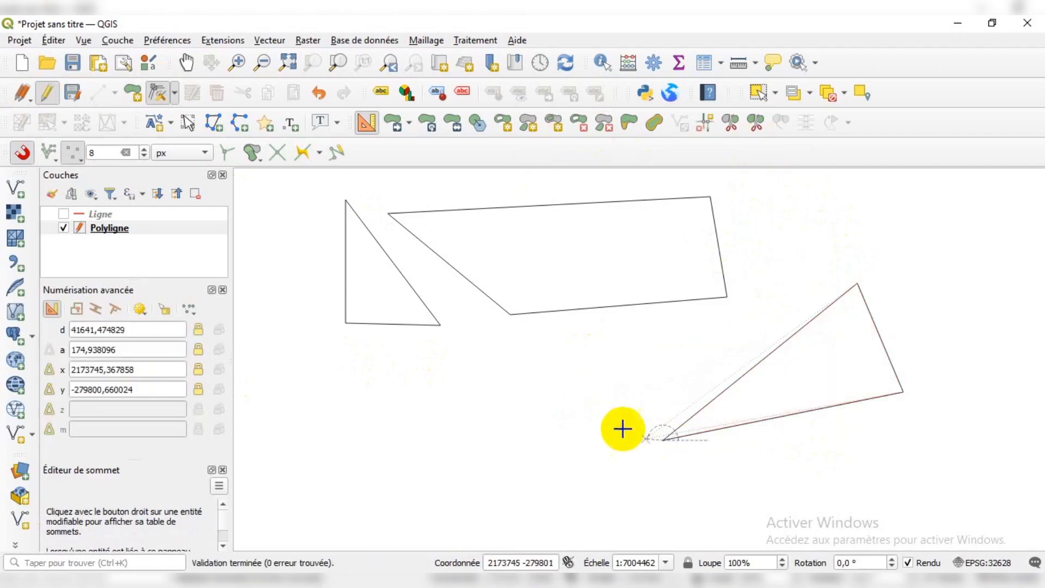
{"action": "left_click", "coordinate": [528, 361]}
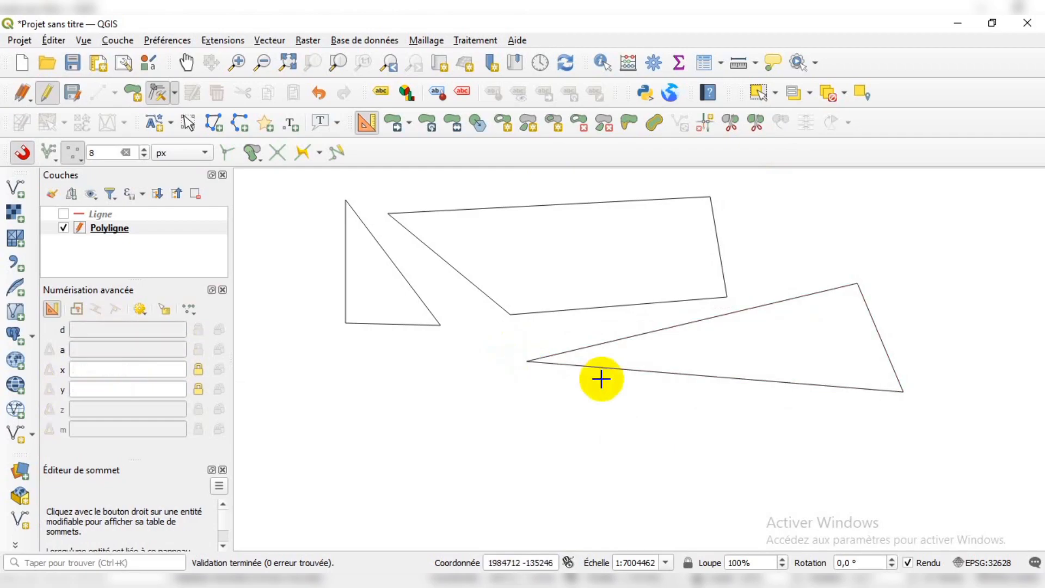
{"action": "left_click", "coordinate": [858, 284]}
{"action": "left_click", "coordinate": [681, 490]}
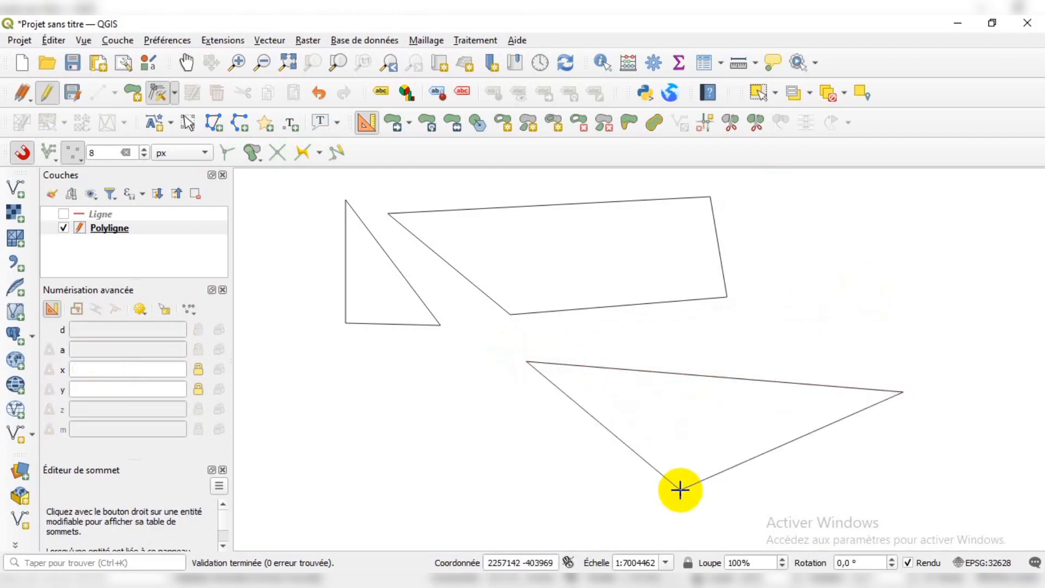
Step: Move the same triangle's right vertex upward, and shift its upper edge down clear of the quadrilateral
{"action": "left_click", "coordinate": [902, 392]}
{"action": "left_click", "coordinate": [896, 234]}
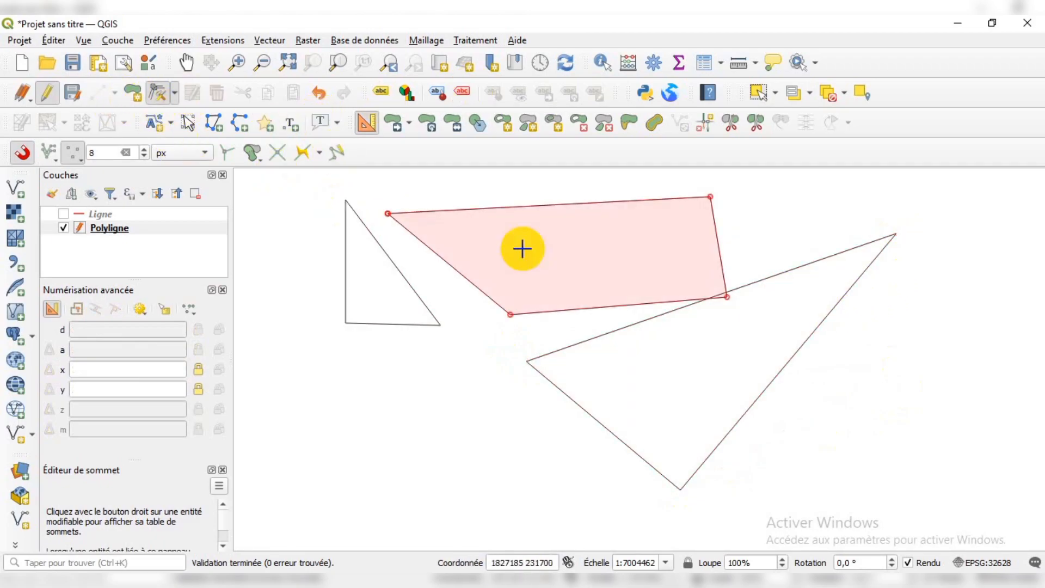
{"action": "left_click", "coordinate": [768, 275]}
{"action": "left_click", "coordinate": [777, 340]}
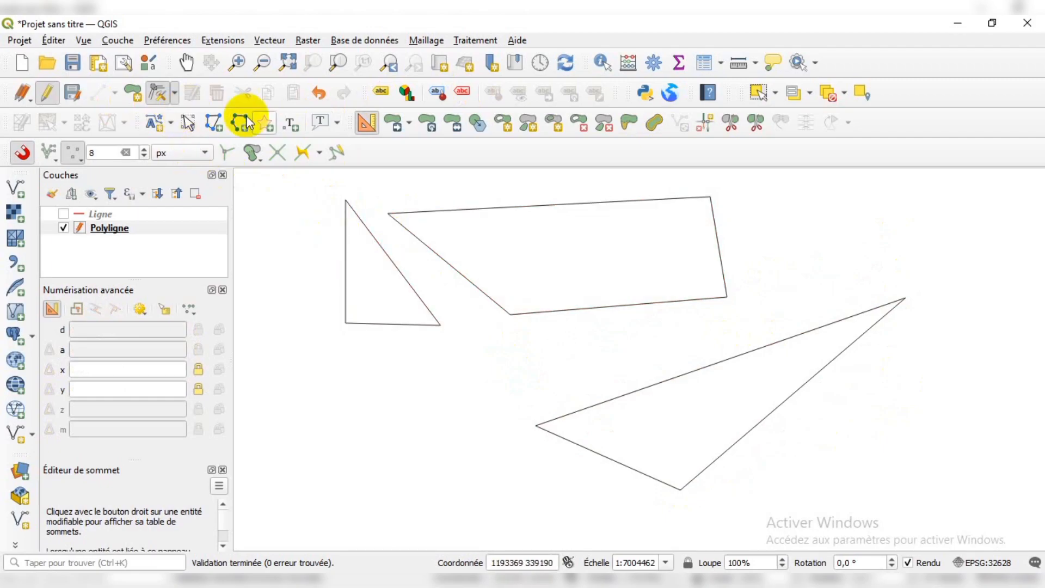
Step: Split the large quadrilateral into two pieces with a slanted cut across its middle
{"action": "left_click", "coordinate": [730, 127]}
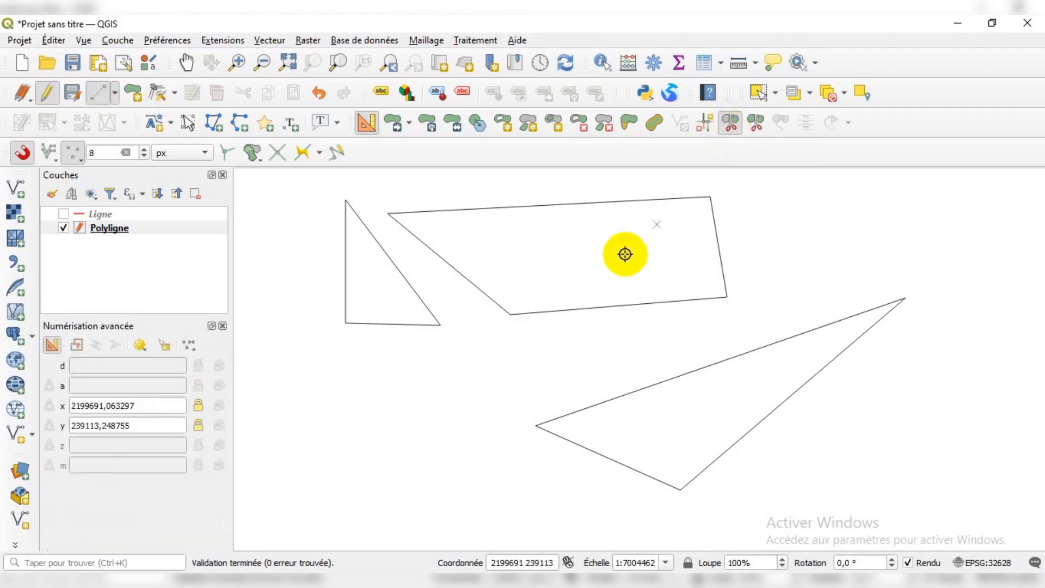
{"action": "left_click", "coordinate": [547, 185]}
{"action": "left_click", "coordinate": [609, 355]}
{"action": "right_click", "coordinate": [641, 345]}
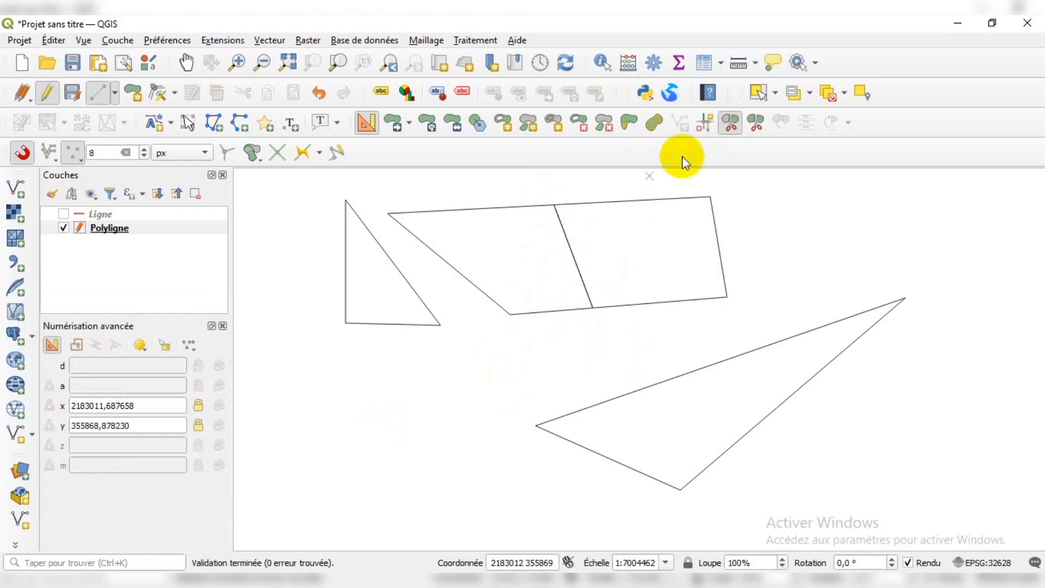
Step: Select the quadrilateral's two pieces one after the other to check that they are separate features
{"action": "left_click", "coordinate": [759, 94]}
{"action": "left_click_drag", "start_coordinate": [677, 221], "coordinate": [741, 289]}
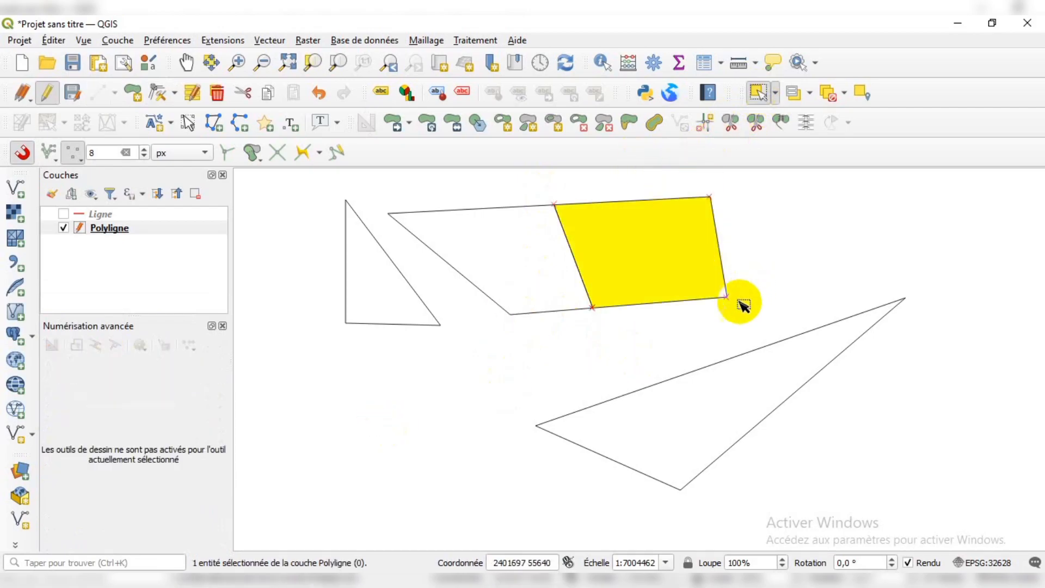
{"action": "left_click", "coordinate": [478, 327]}
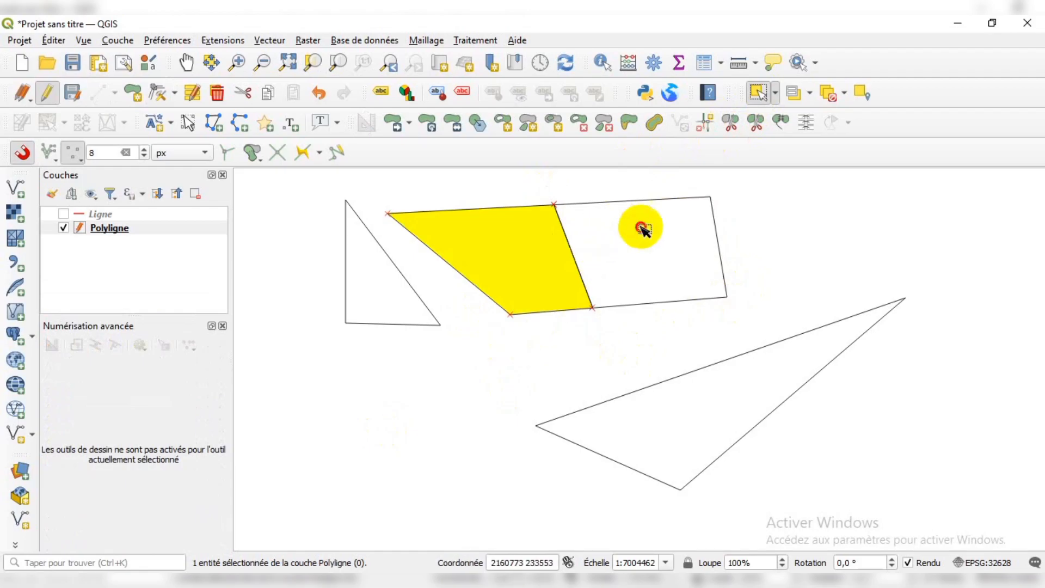
{"action": "left_click", "coordinate": [735, 276]}
{"action": "left_click", "coordinate": [517, 260]}
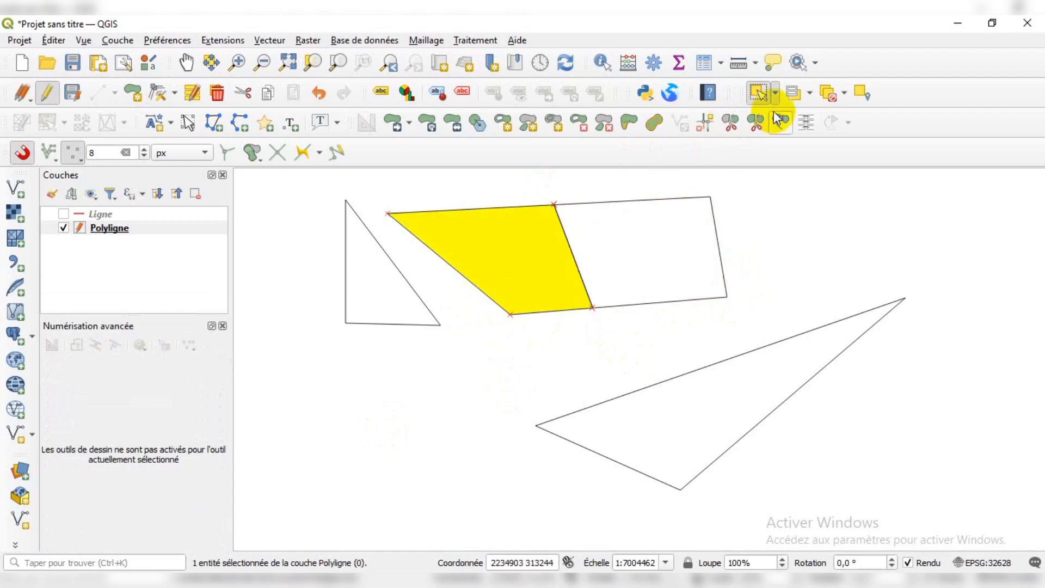
Step: Try to split the lower triangle while the quadrilateral's left piece is still selected, and dismiss the message
{"action": "left_click", "coordinate": [740, 130]}
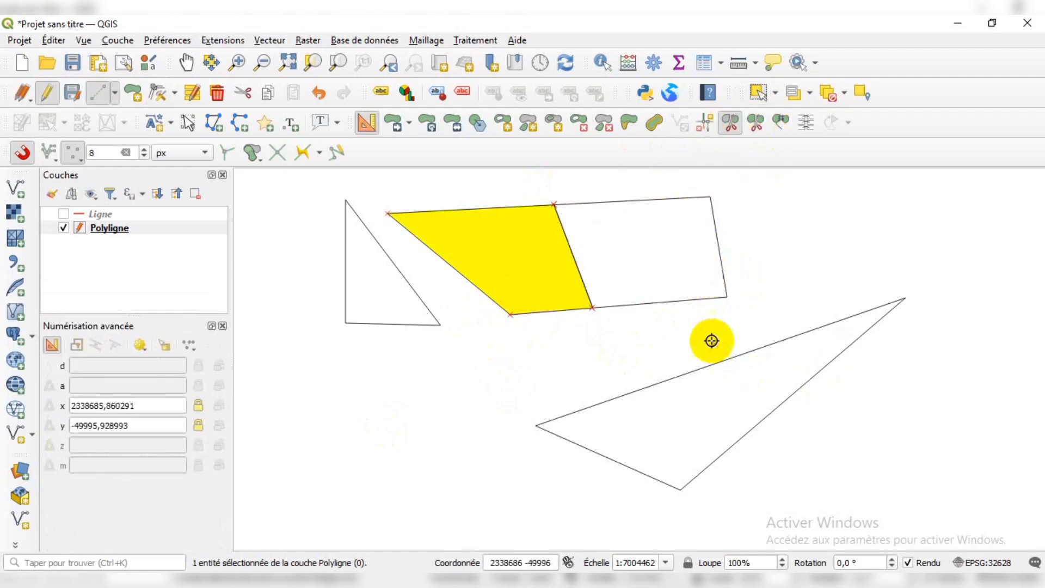
{"action": "left_click", "coordinate": [712, 339]}
{"action": "right_click", "coordinate": [905, 436]}
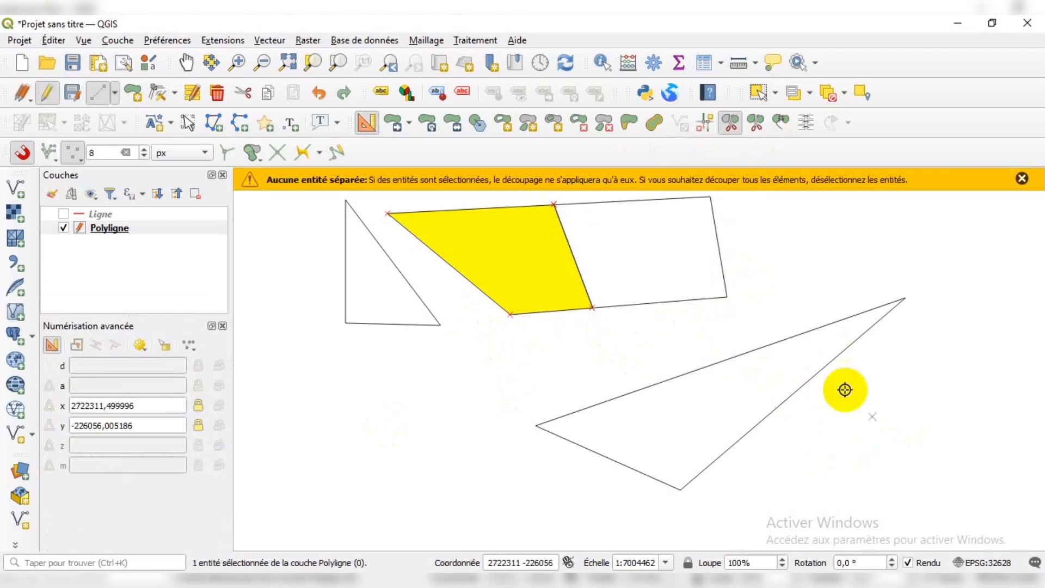
{"action": "left_click", "coordinate": [1020, 179]}
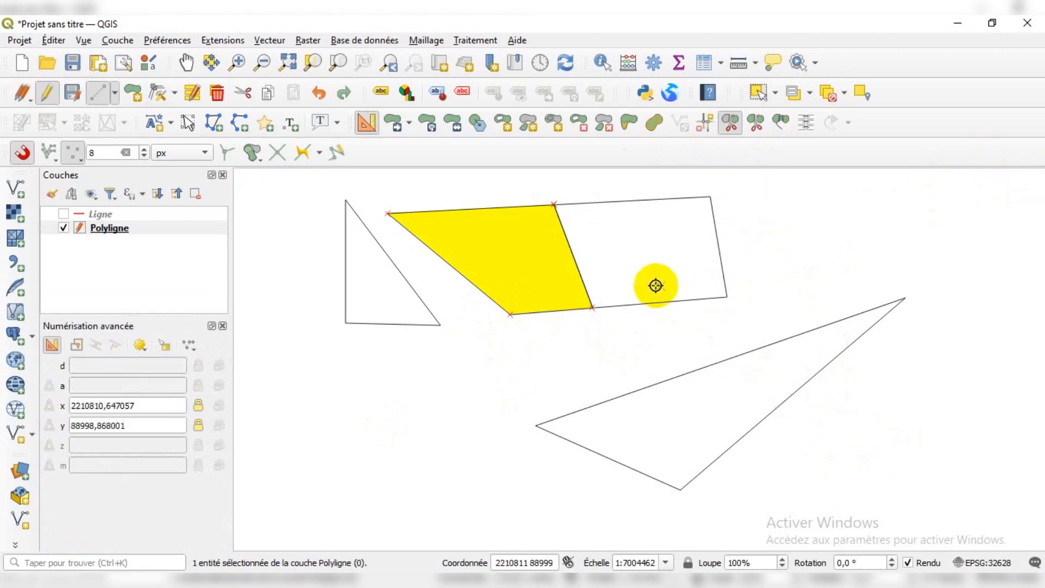
Step: Deselect all features and split the lower triangle with a near-vertical cut toward its right end
{"action": "left_click", "coordinate": [828, 93]}
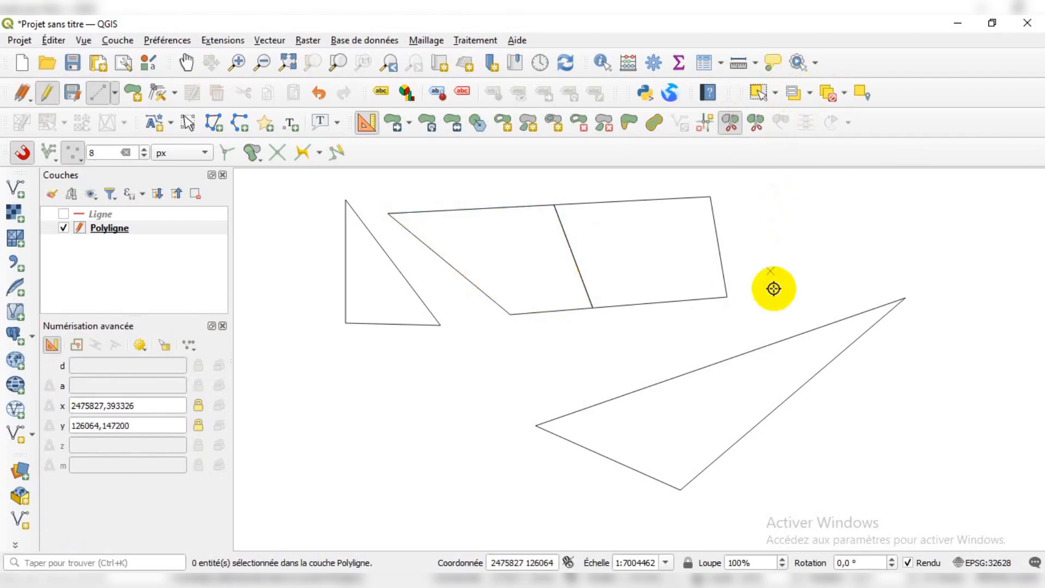
{"action": "left_click", "coordinate": [781, 312]}
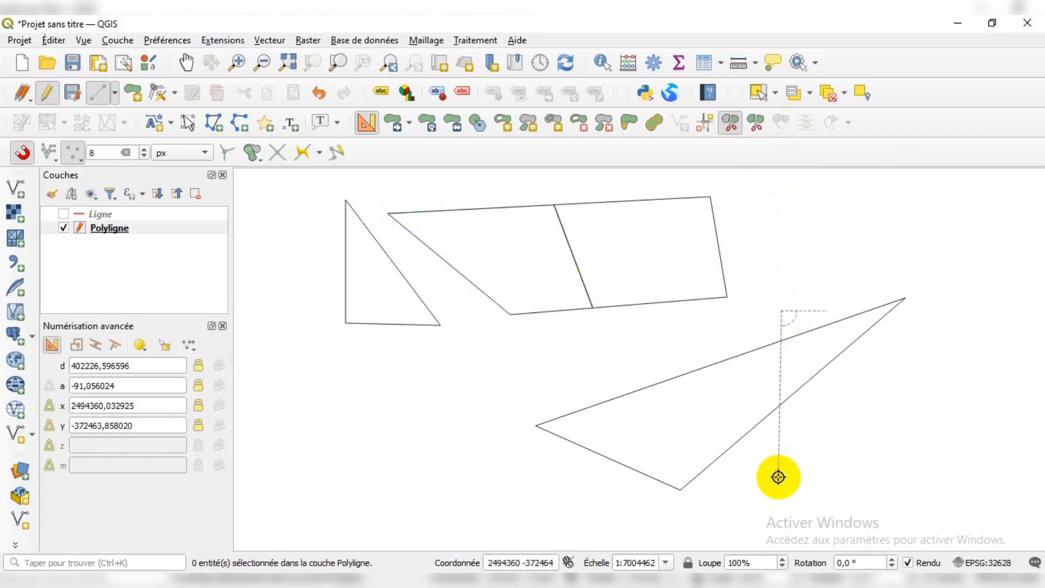
{"action": "left_click", "coordinate": [766, 459]}
{"action": "right_click", "coordinate": [766, 459]}
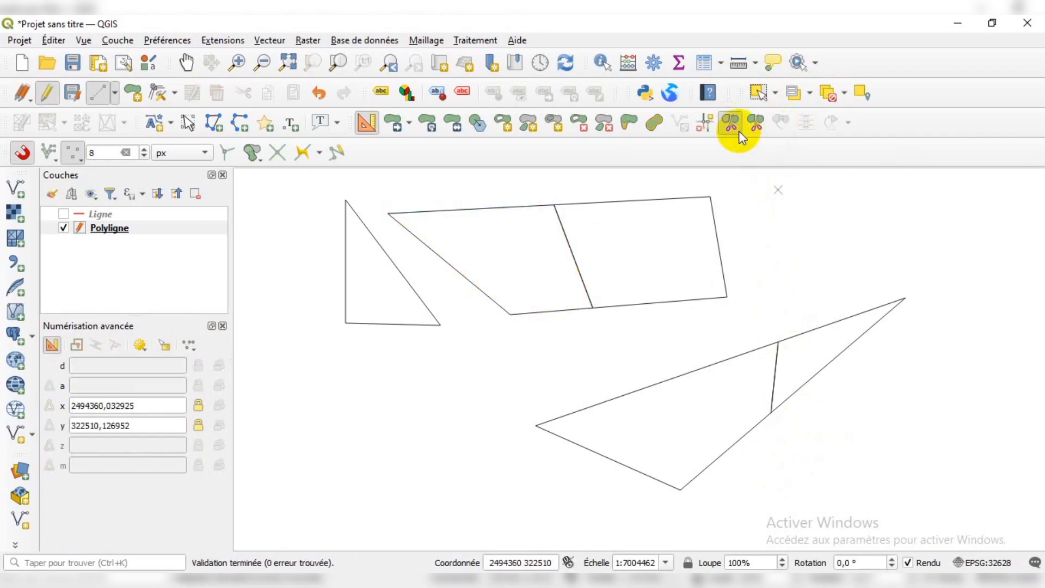
Step: Select each piece of the split lower triangle in turn to check the division, and clear the selection
{"action": "left_click", "coordinate": [767, 89]}
{"action": "left_click", "coordinate": [865, 326]}
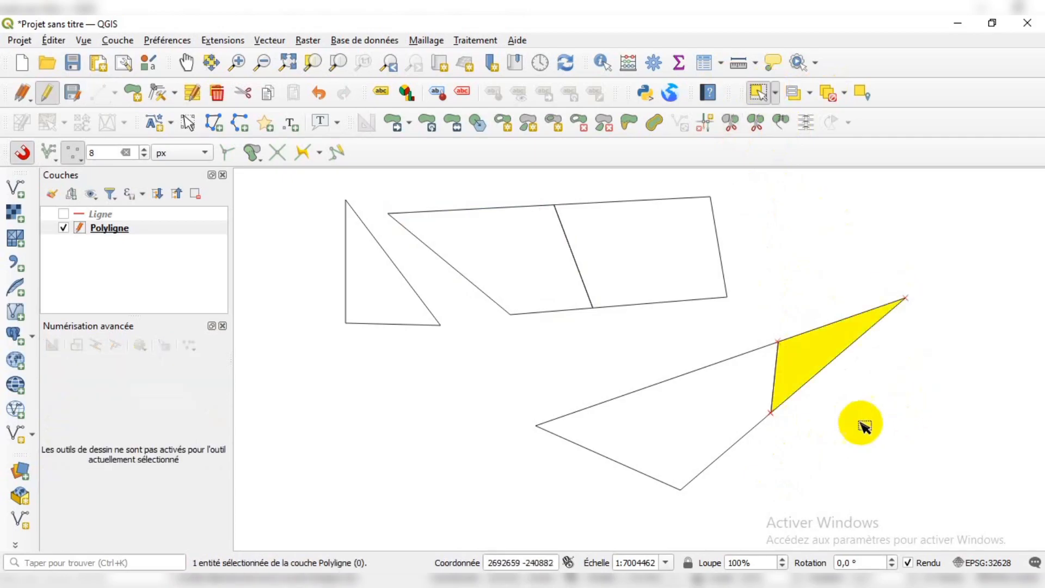
{"action": "left_click", "coordinate": [720, 452]}
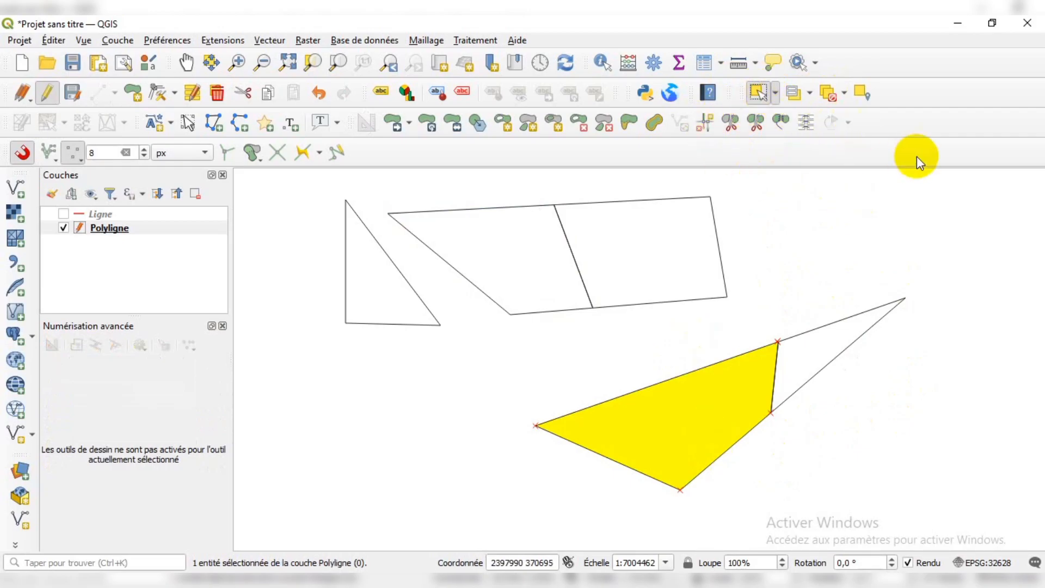
{"action": "left_click", "coordinate": [814, 270]}
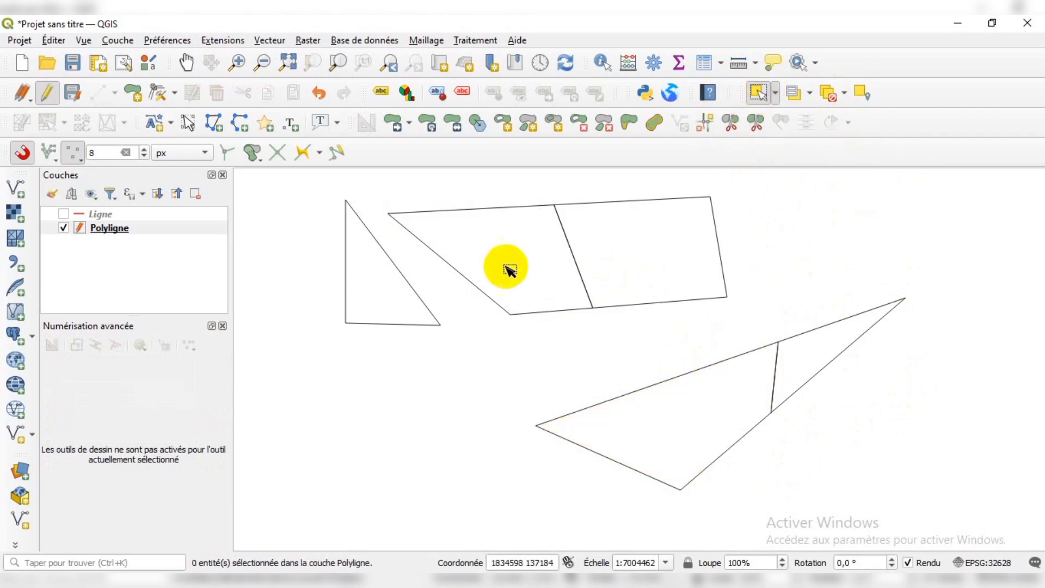
{"action": "left_click", "coordinate": [223, 326]}
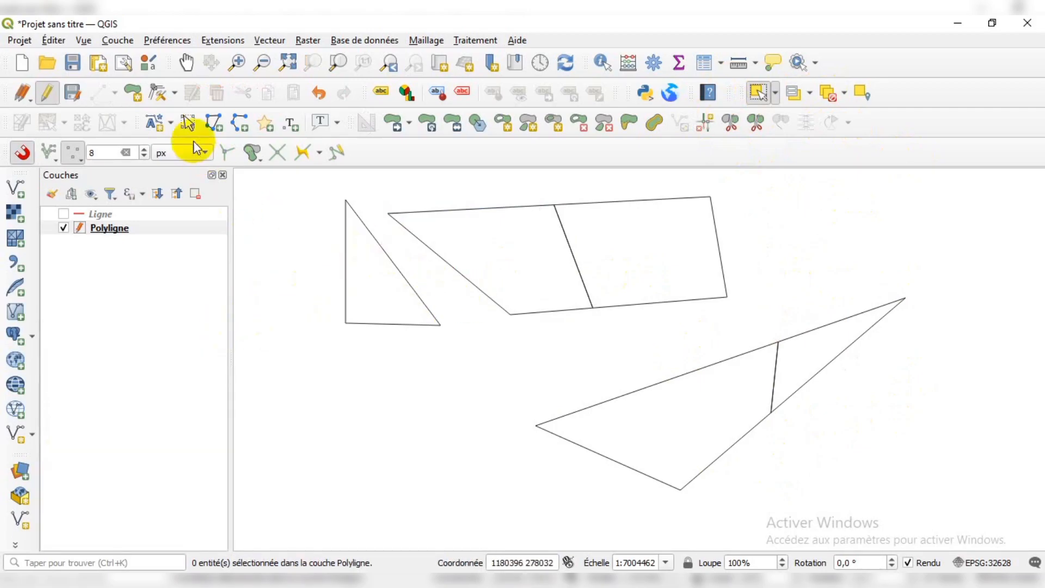
{"action": "left_click", "coordinate": [175, 92]}
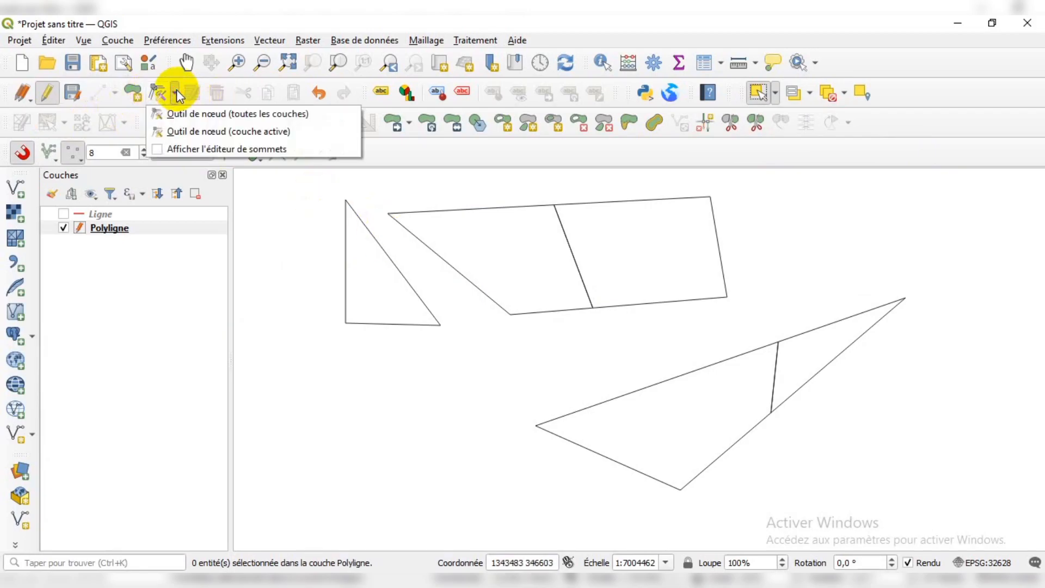
{"action": "left_click", "coordinate": [194, 132]}
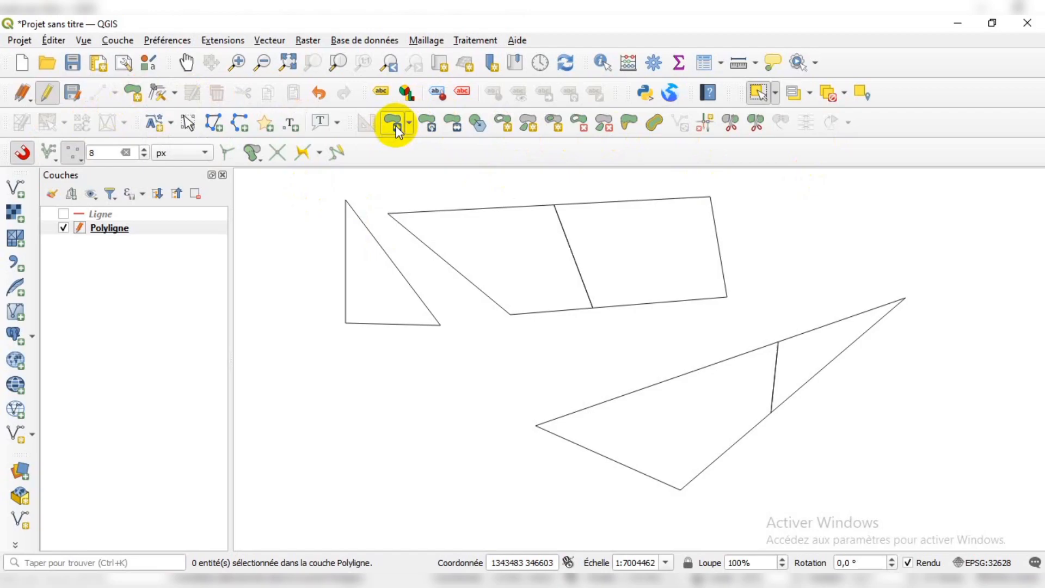
Step: Use Move Feature to place the quadrilateral's left piece below the left triangle and its right piece farther right
{"action": "left_click", "coordinate": [410, 125]}
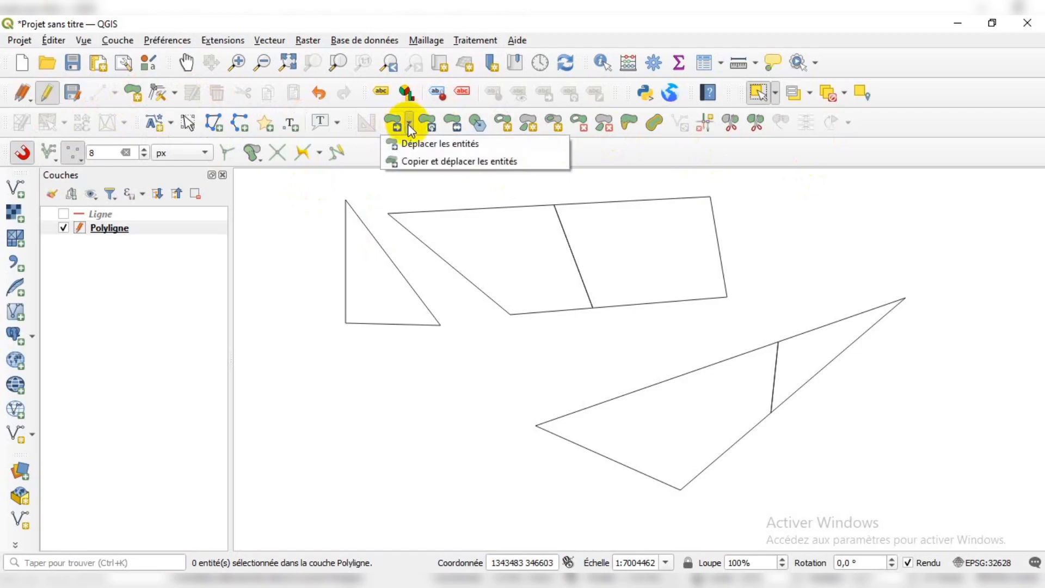
{"action": "left_click", "coordinate": [411, 139]}
{"action": "left_click", "coordinate": [543, 248]}
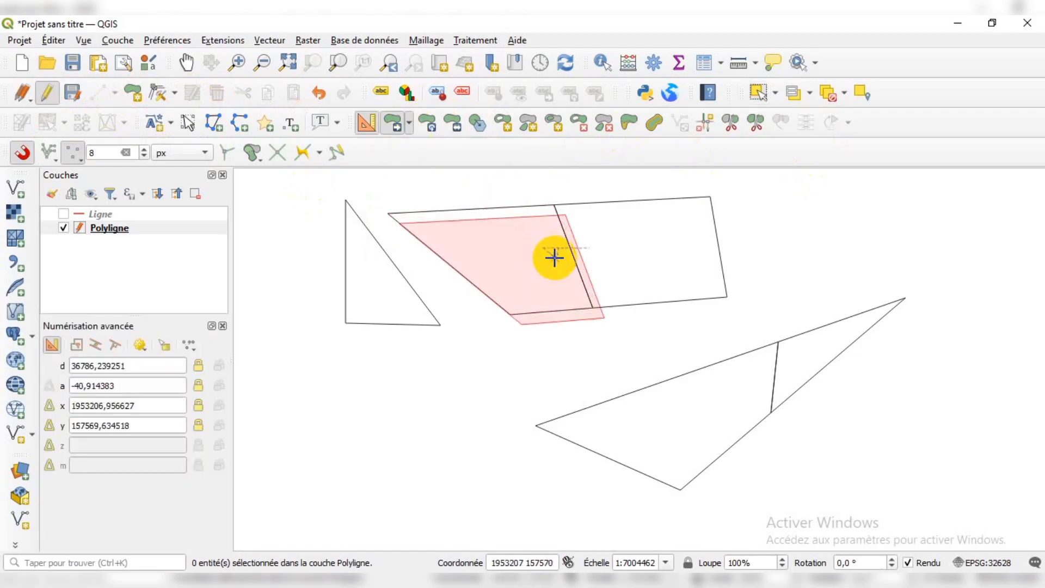
{"action": "left_click", "coordinate": [407, 446]}
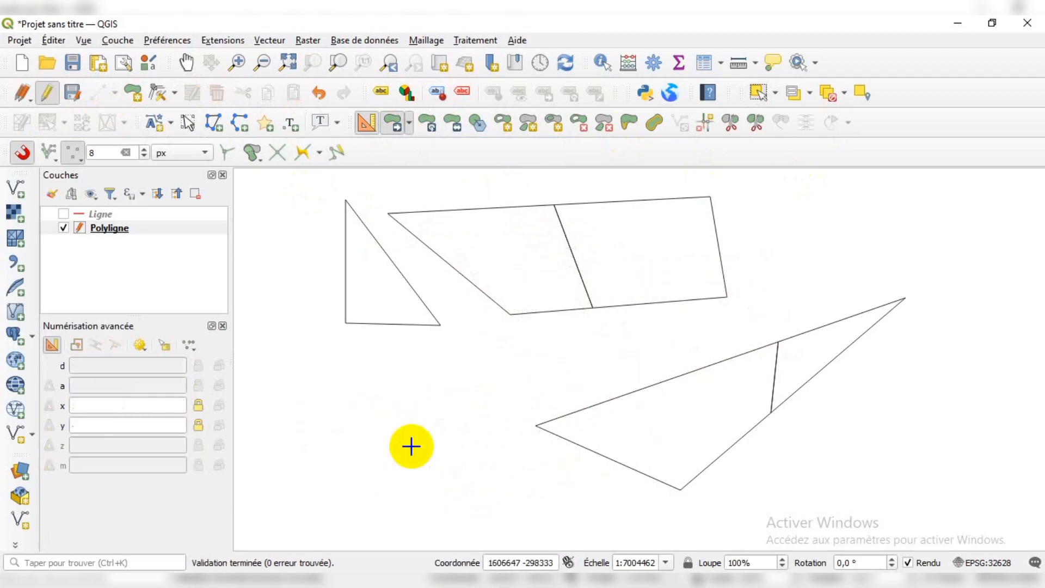
{"action": "left_click", "coordinate": [679, 283]}
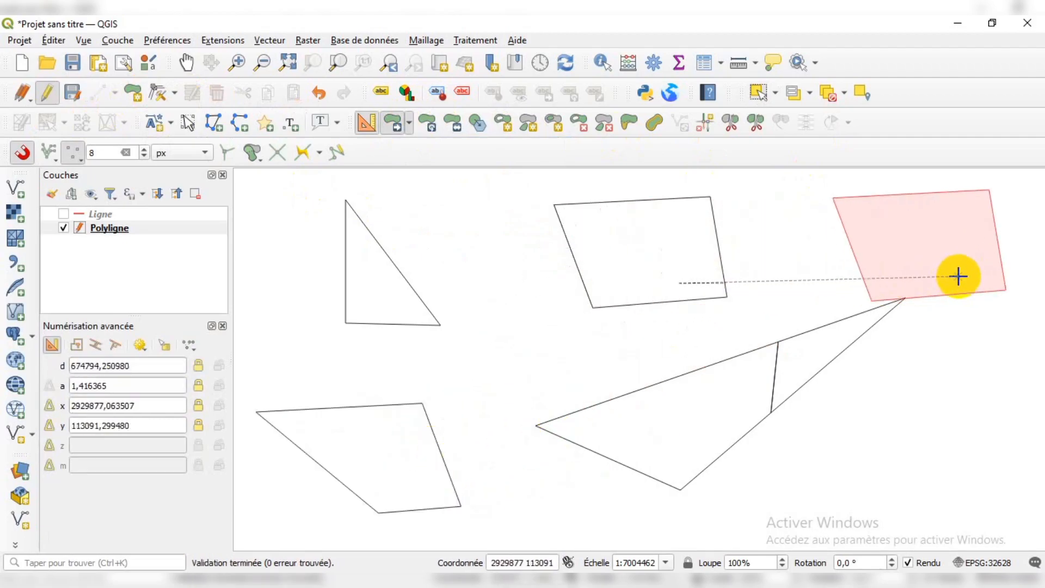
{"action": "left_click", "coordinate": [975, 255]}
Step: Move the left triangle to the middle of the map, and the lower triangle's larger piece into the vacated upper-left area
{"action": "left_click", "coordinate": [391, 290]}
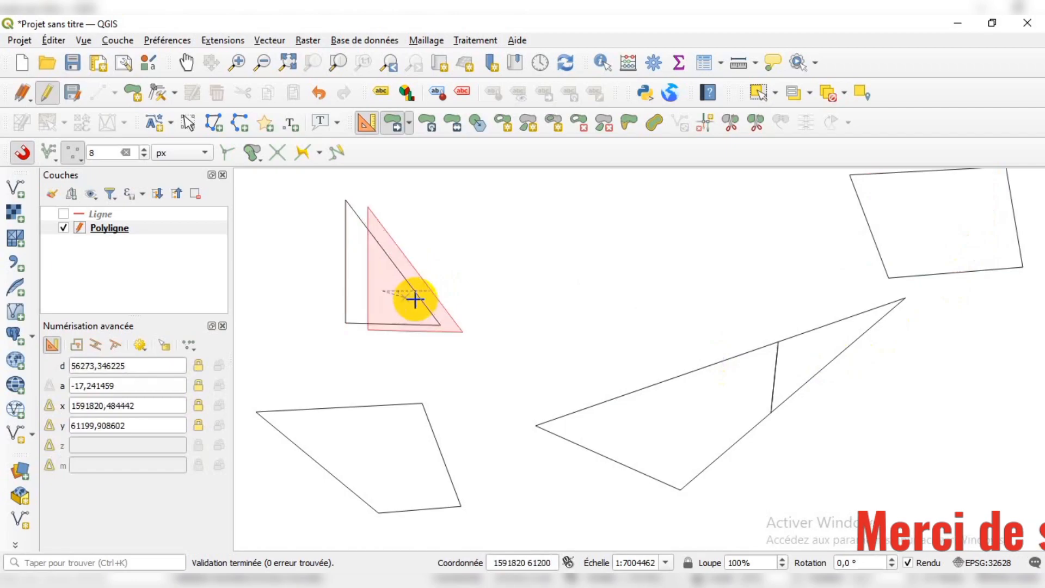
{"action": "left_click", "coordinate": [649, 284]}
{"action": "left_click", "coordinate": [656, 411]}
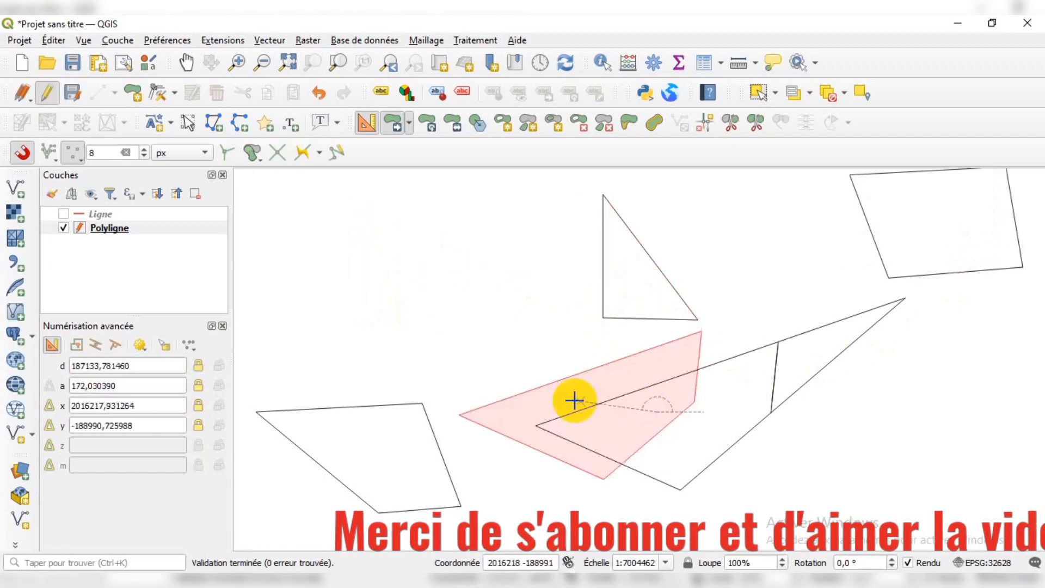
{"action": "left_click", "coordinate": [368, 270]}
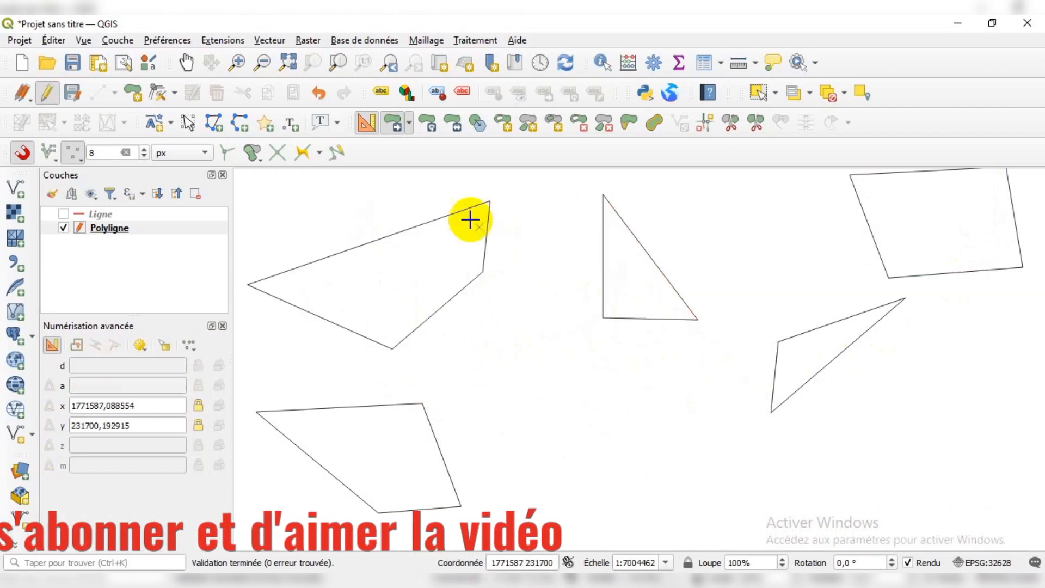
{"action": "left_click", "coordinate": [408, 123]}
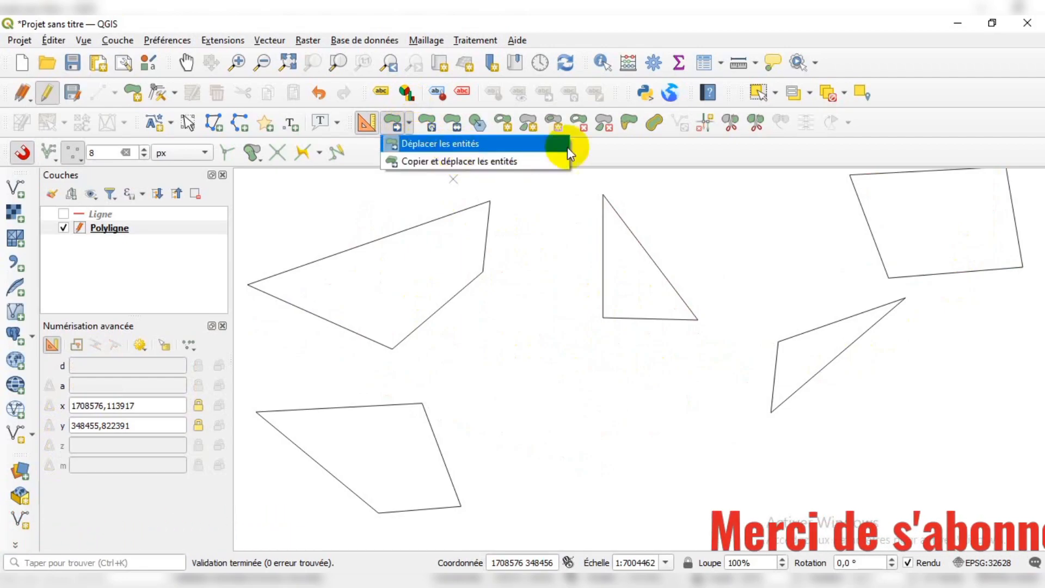
{"action": "left_click", "coordinate": [615, 143]}
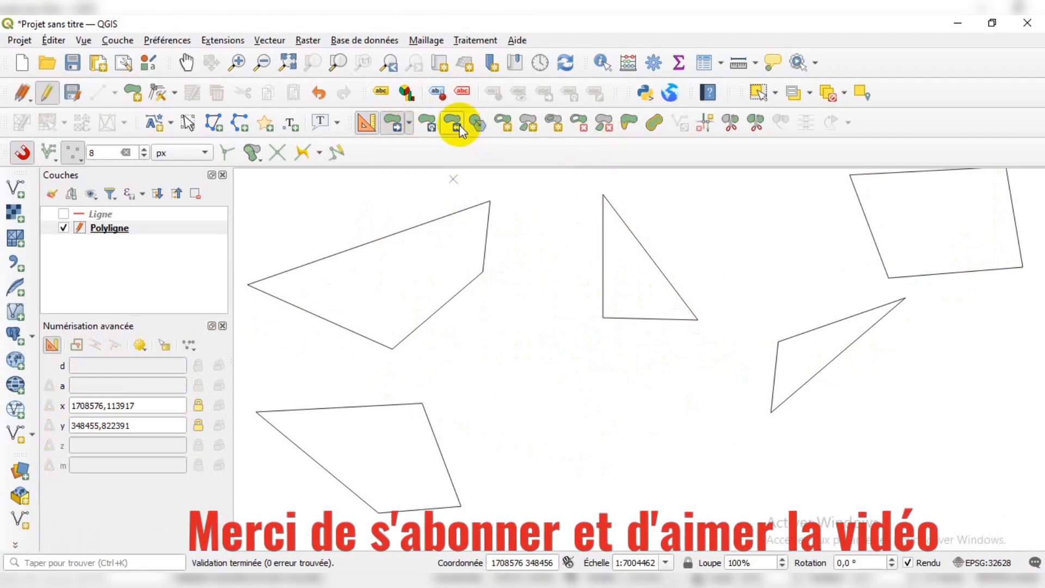
Step: Use Rotate Feature to freely rotate the central triangle, the large upper-left quadrilateral and the small right triangle
{"action": "left_click", "coordinate": [427, 123]}
{"action": "left_click", "coordinate": [635, 252]}
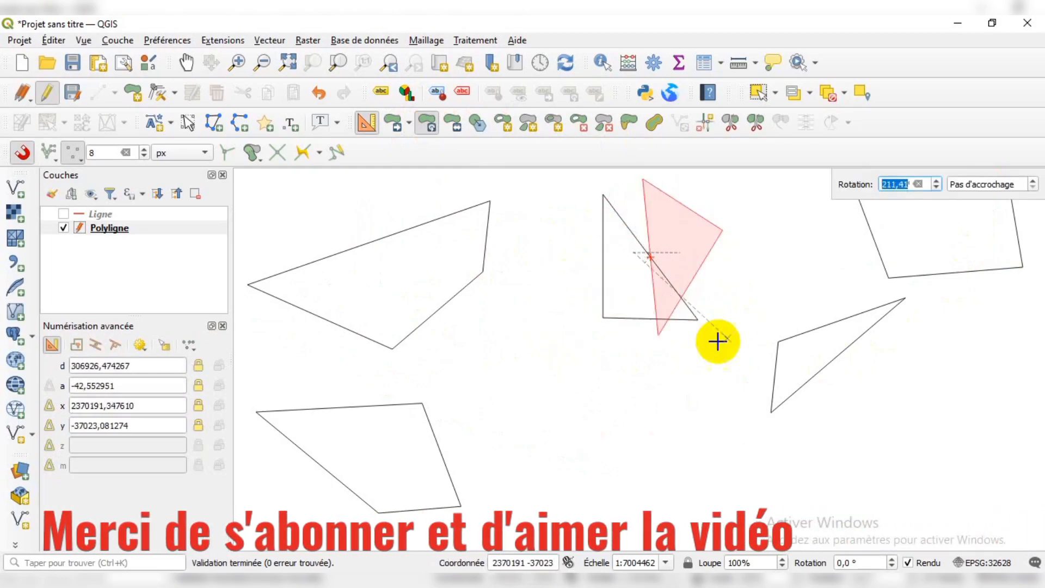
{"action": "left_click", "coordinate": [695, 346]}
{"action": "left_click", "coordinate": [451, 285]}
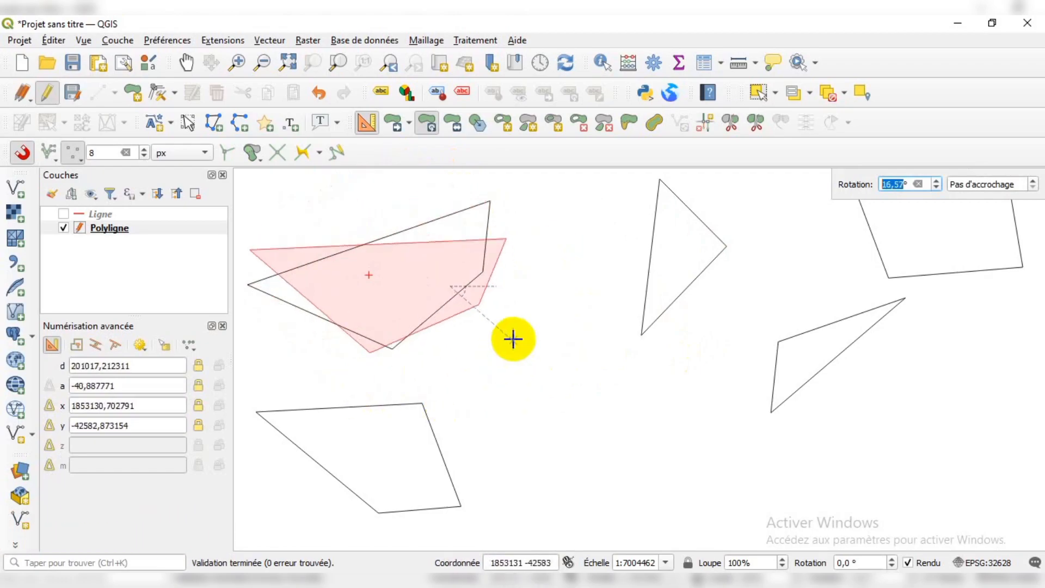
{"action": "left_click", "coordinate": [390, 365]}
{"action": "left_click", "coordinate": [782, 373]}
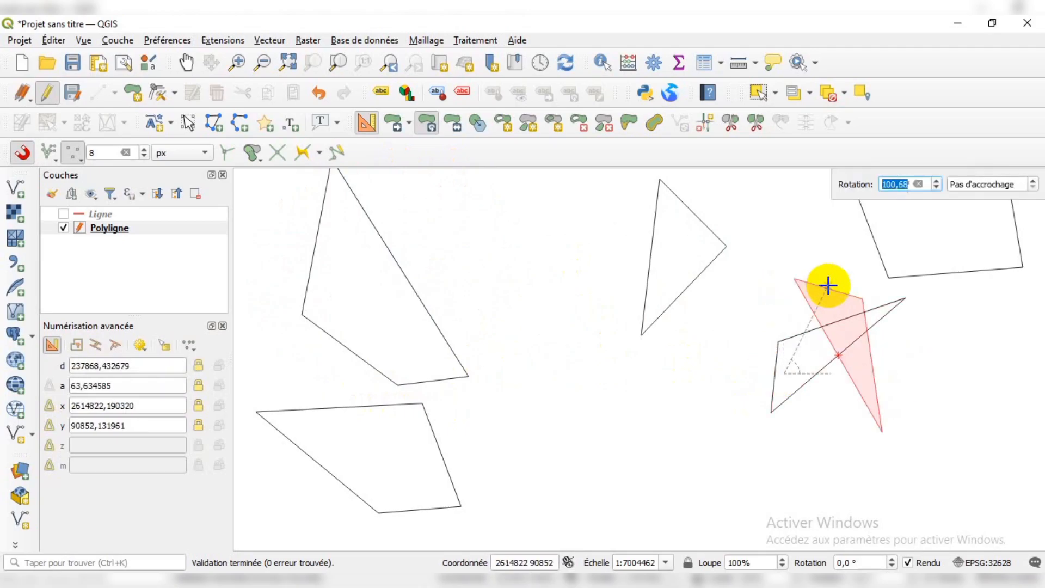
{"action": "left_click", "coordinate": [762, 314]}
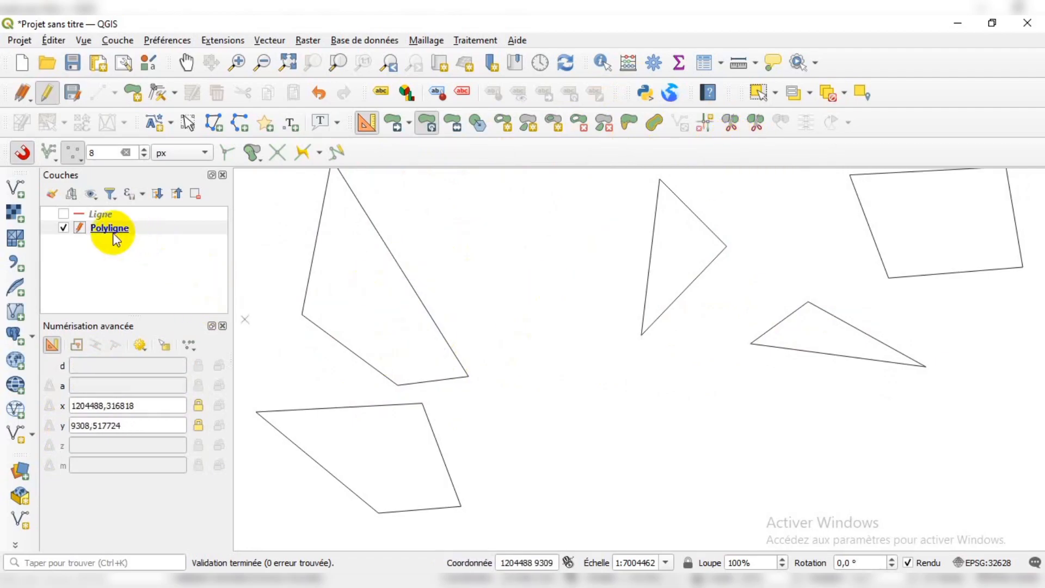
Step: Show the Ligne layer, select its line running along the bottom and up the right side, and keep Ligne as active layer
{"action": "left_click", "coordinate": [64, 214]}
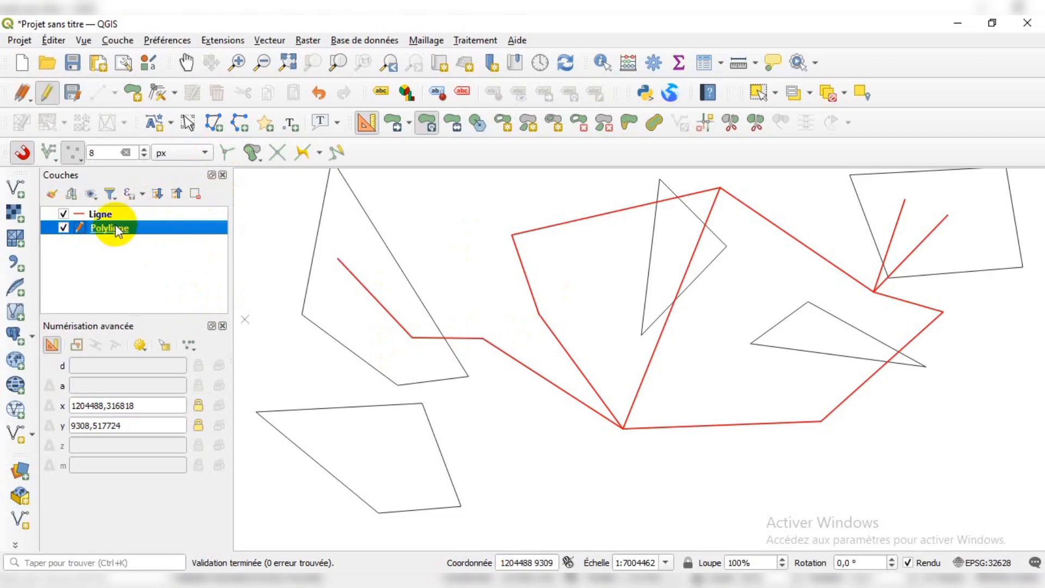
{"action": "left_click", "coordinate": [103, 215]}
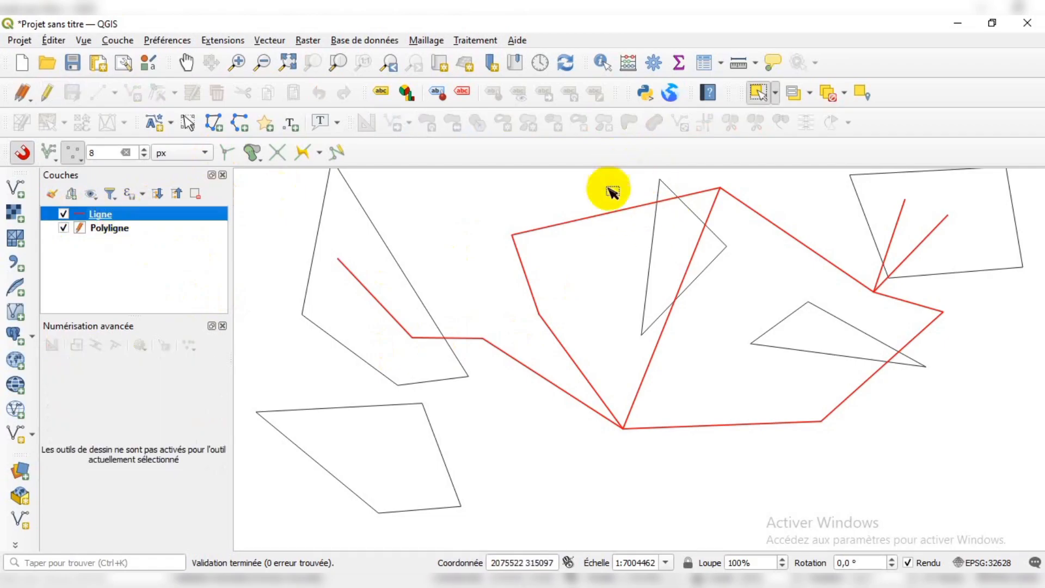
{"action": "left_click", "coordinate": [898, 220]}
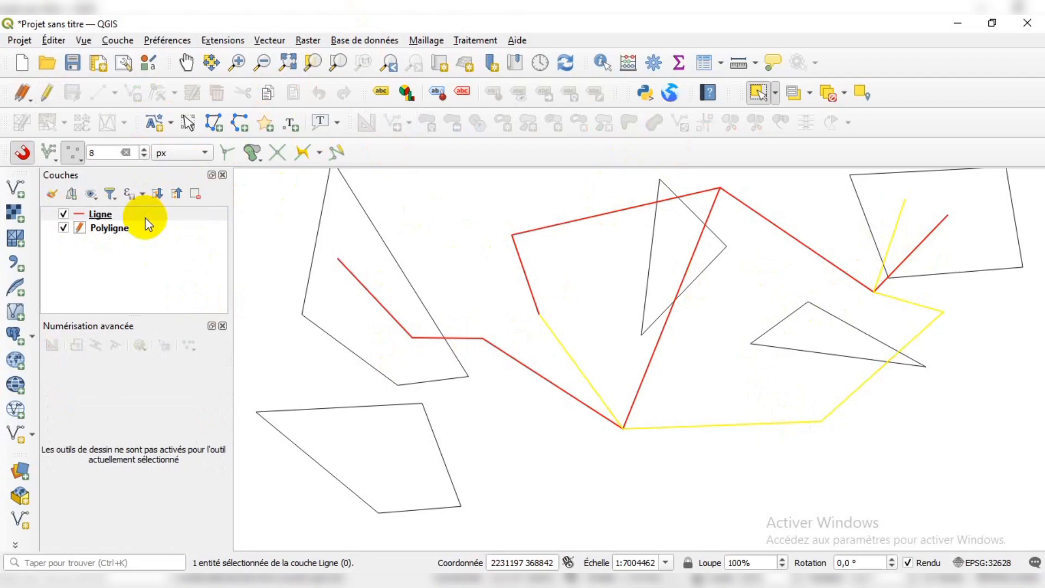
{"action": "left_click", "coordinate": [101, 228]}
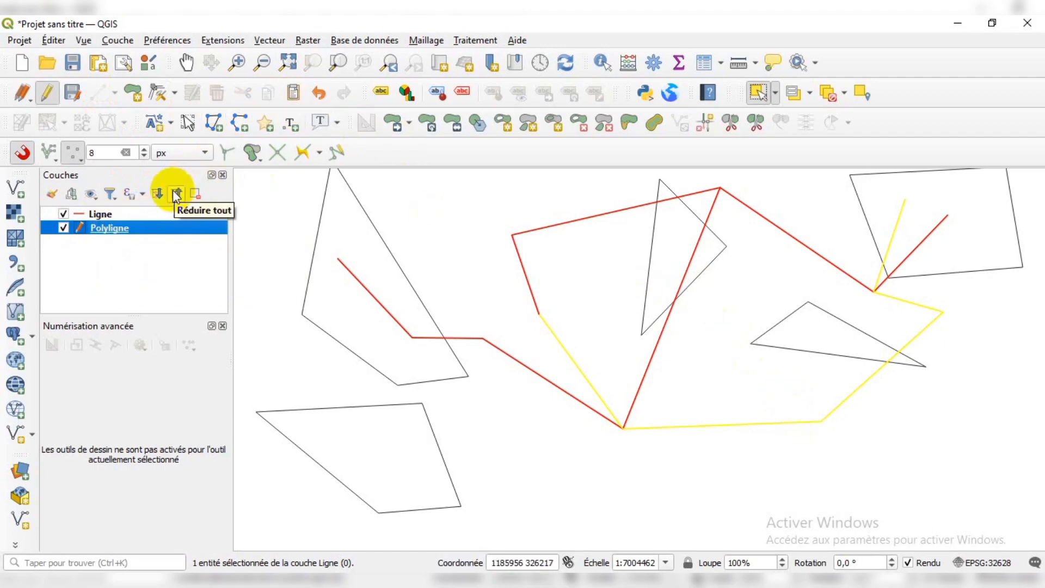
{"action": "left_click", "coordinate": [126, 213]}
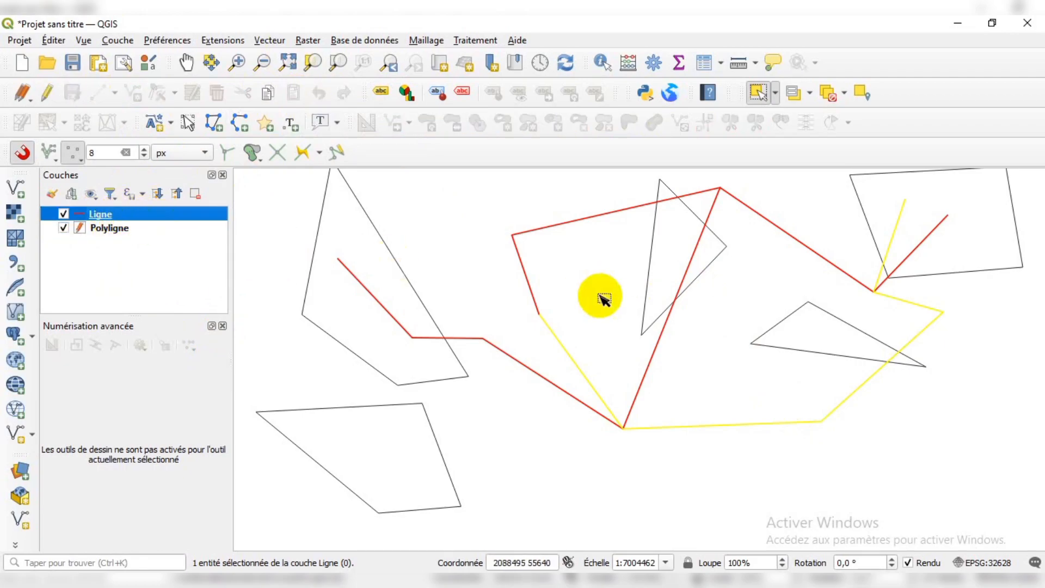
Step: Paste the copied Ligne line into the Polyligne layer as a polygon, check it in the attribute table, and clear the layer's selection
{"action": "left_click", "coordinate": [111, 229]}
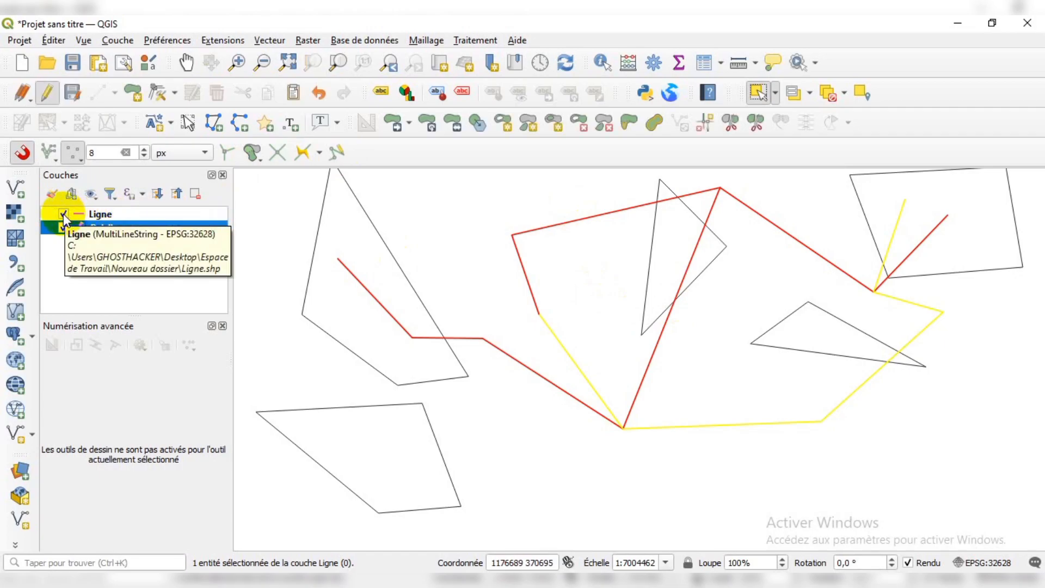
{"action": "left_click", "coordinate": [294, 93]}
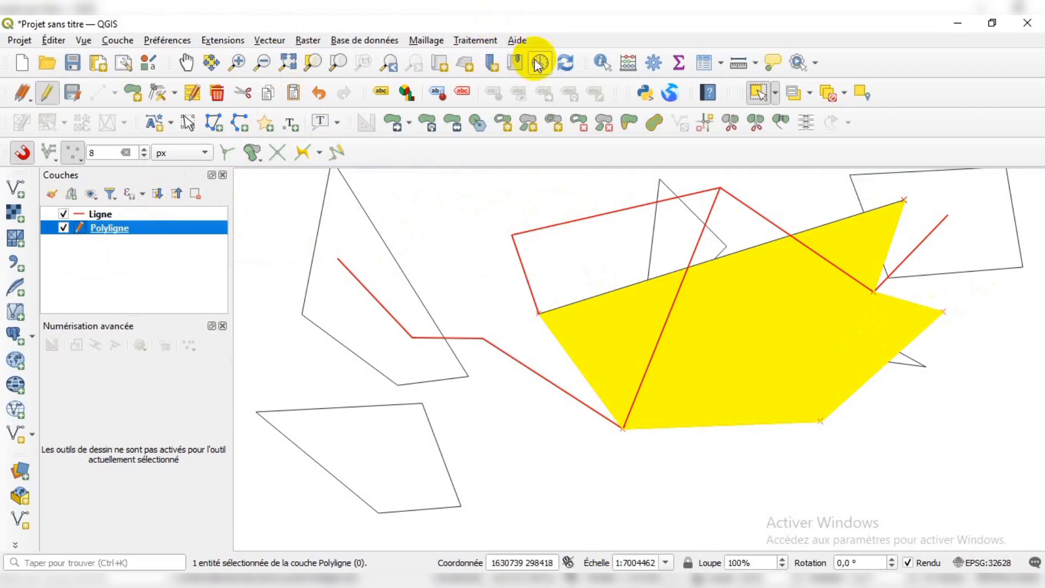
{"action": "left_click", "coordinate": [703, 64]}
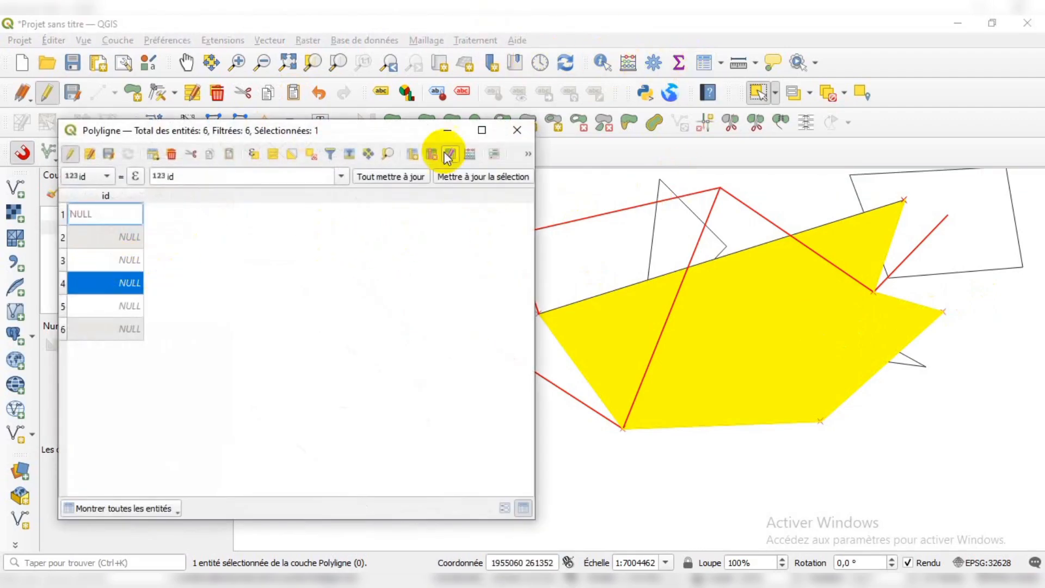
{"action": "left_click", "coordinate": [517, 130]}
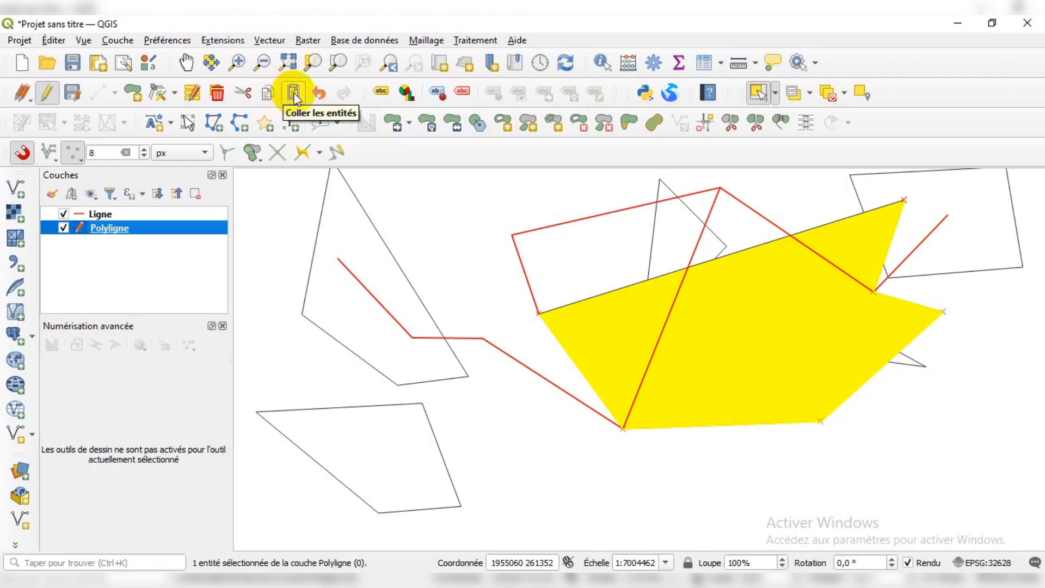
{"action": "left_click", "coordinate": [524, 266]}
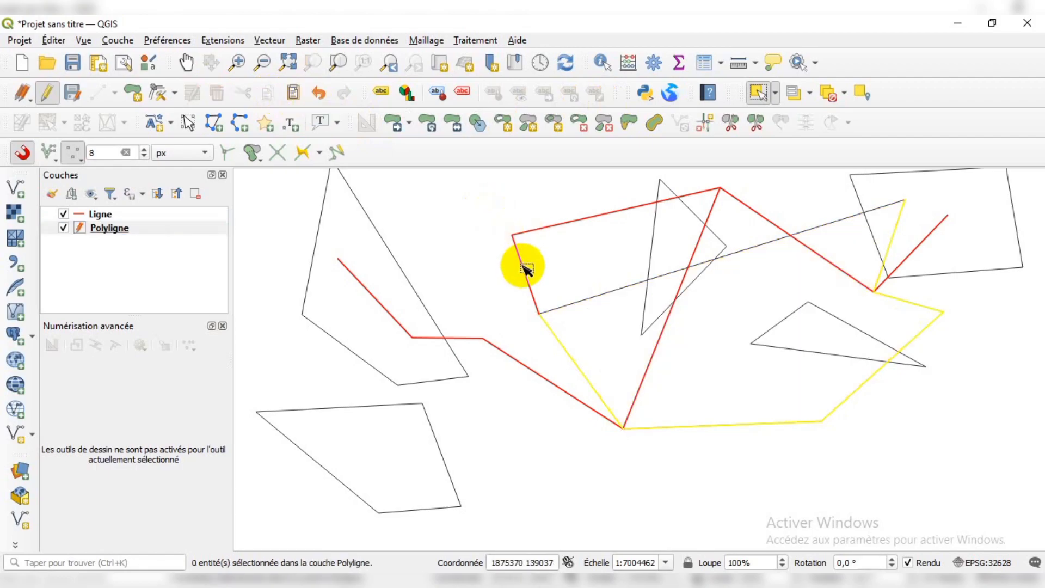
Step: End editing on the Polyligne layer with its changes kept, and deselect the features in all layers
{"action": "left_click", "coordinate": [98, 215]}
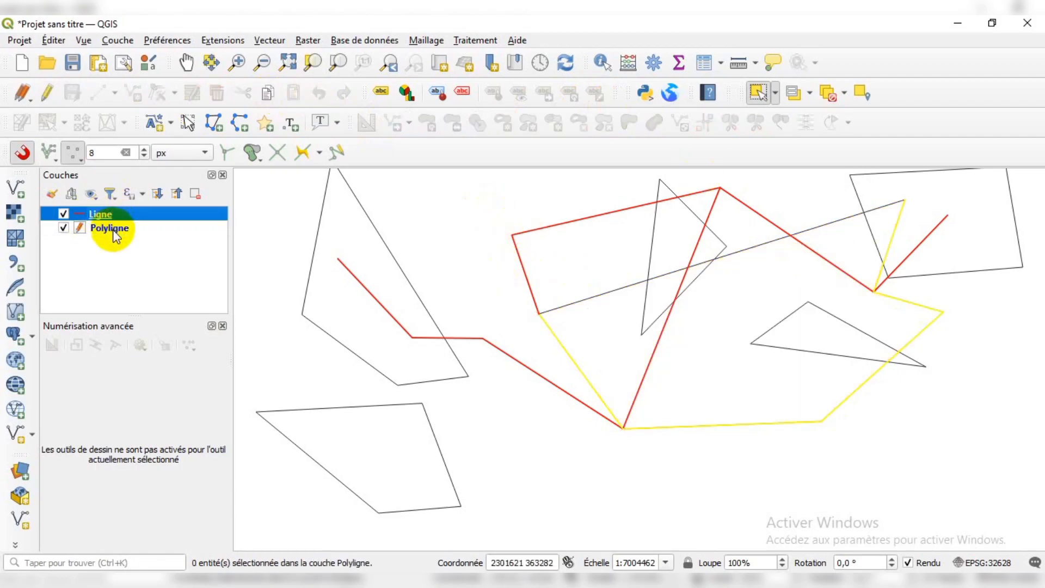
{"action": "left_click", "coordinate": [82, 231]}
{"action": "left_click", "coordinate": [47, 93]}
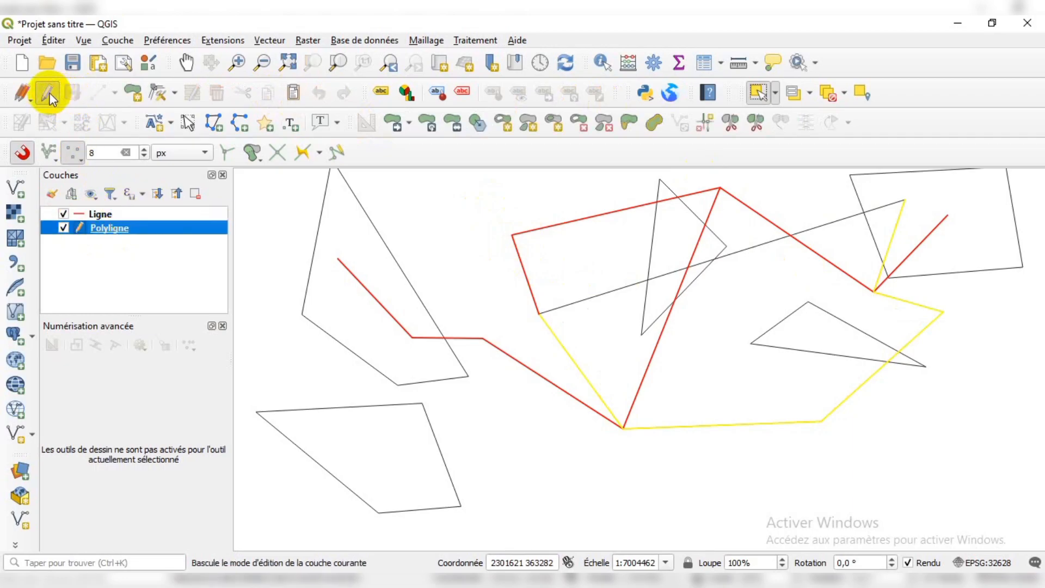
{"action": "left_click", "coordinate": [584, 455]}
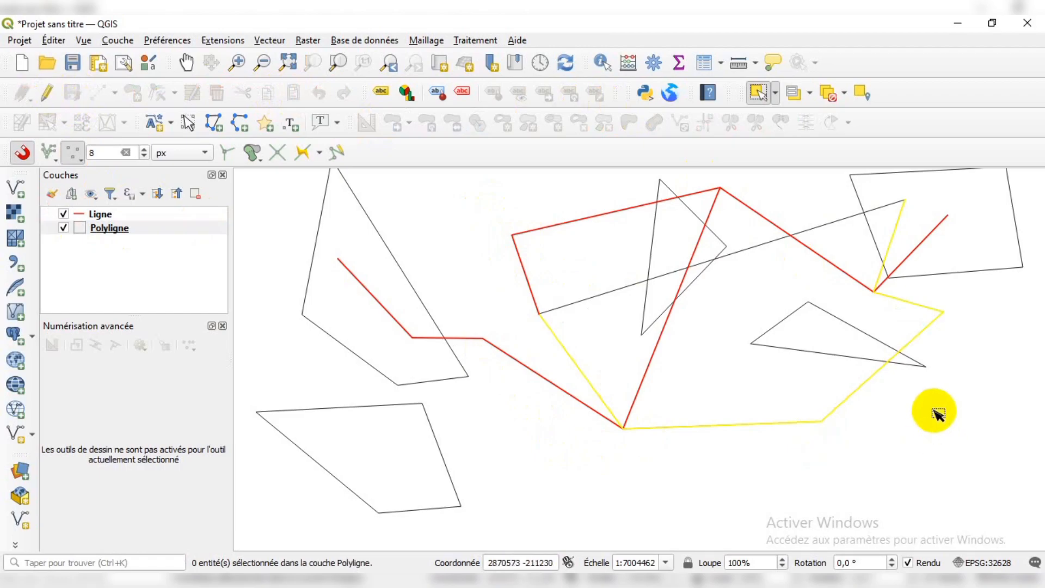
{"action": "left_click", "coordinate": [829, 93]}
{"action": "left_click", "coordinate": [776, 98]}
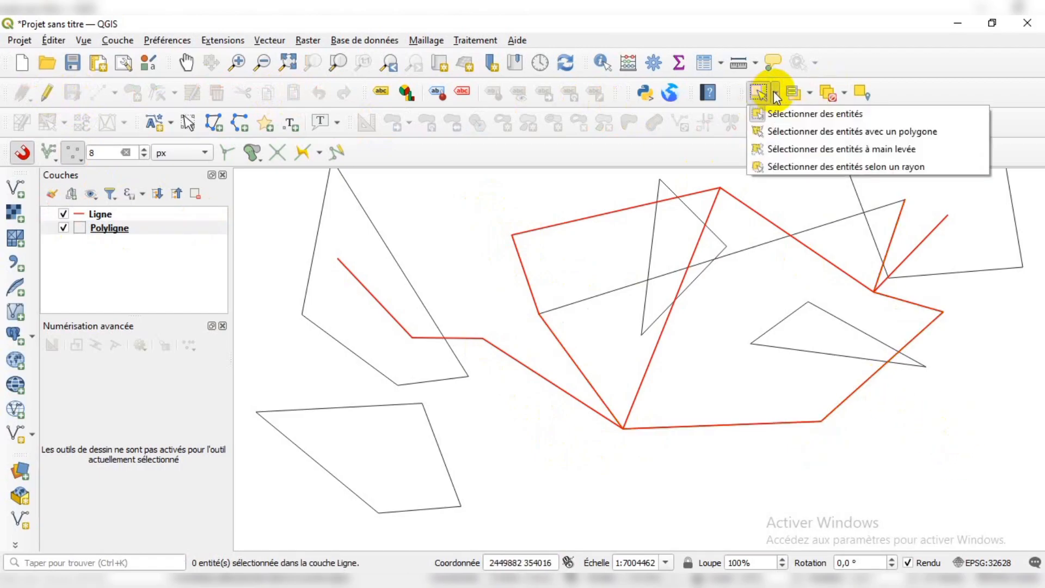
{"action": "left_click", "coordinate": [759, 95]}
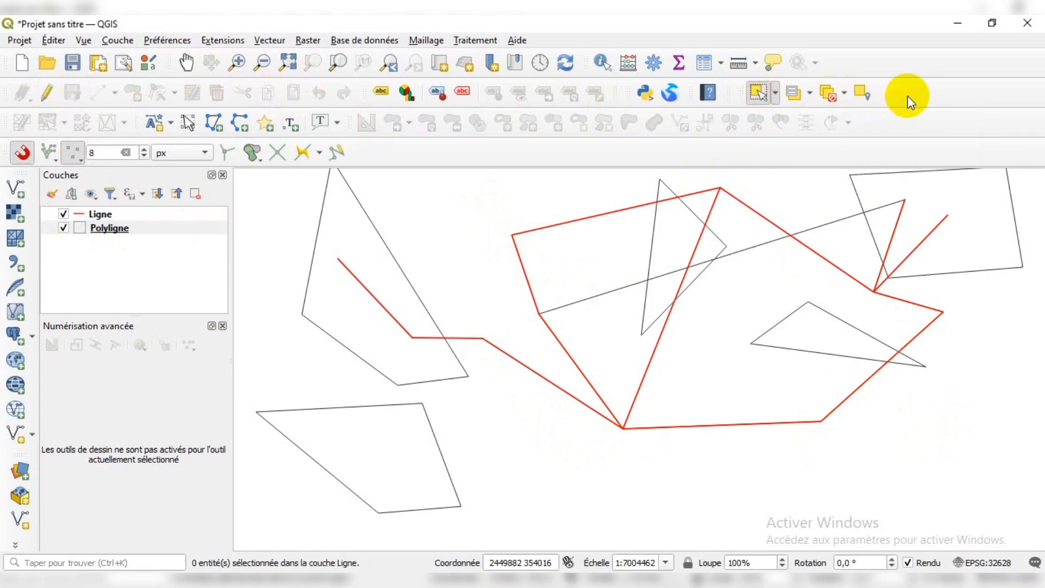
{"action": "left_click", "coordinate": [776, 96]}
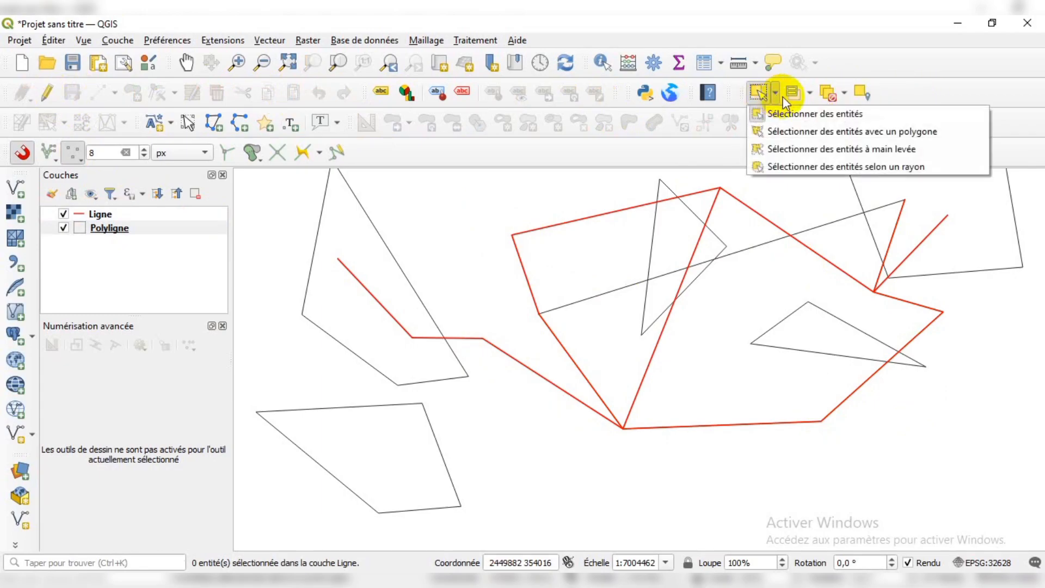
{"action": "left_click", "coordinate": [915, 89]}
{"action": "left_click", "coordinate": [776, 96]}
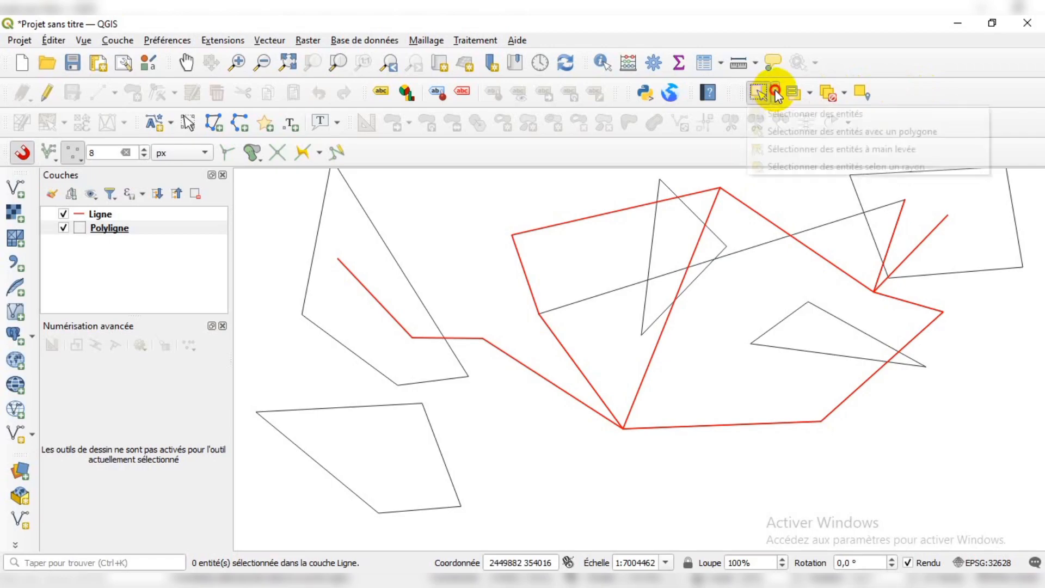
{"action": "left_click", "coordinate": [897, 90]}
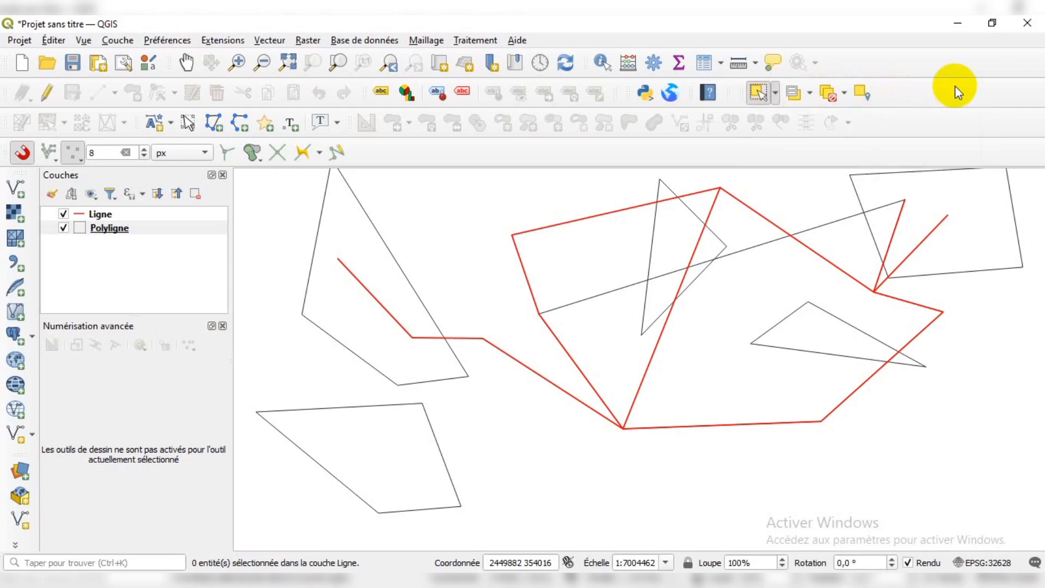
Step: Close the advanced digitizing panel (Numérisation avancée)
{"action": "left_click", "coordinate": [222, 327]}
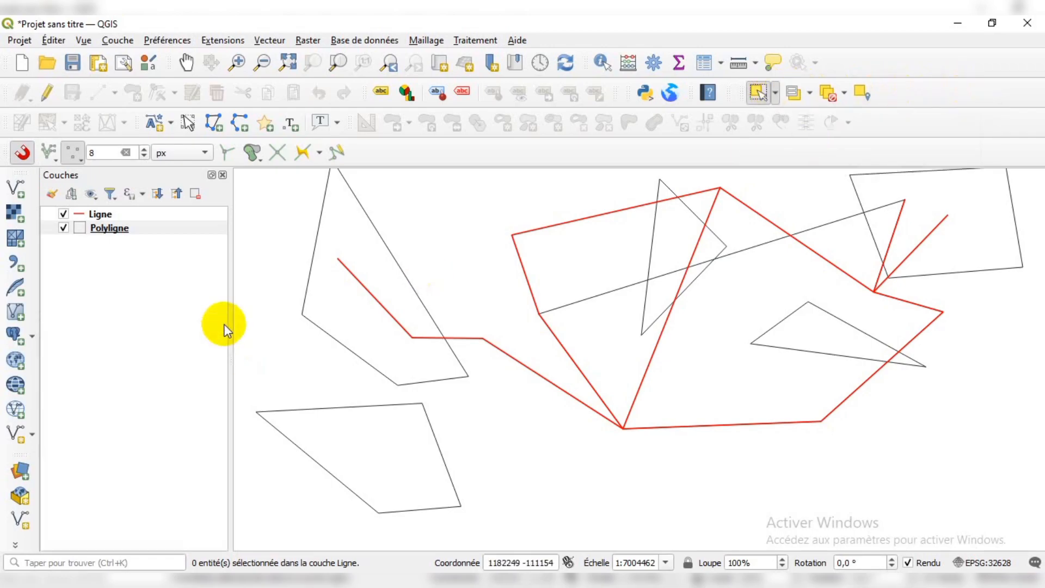